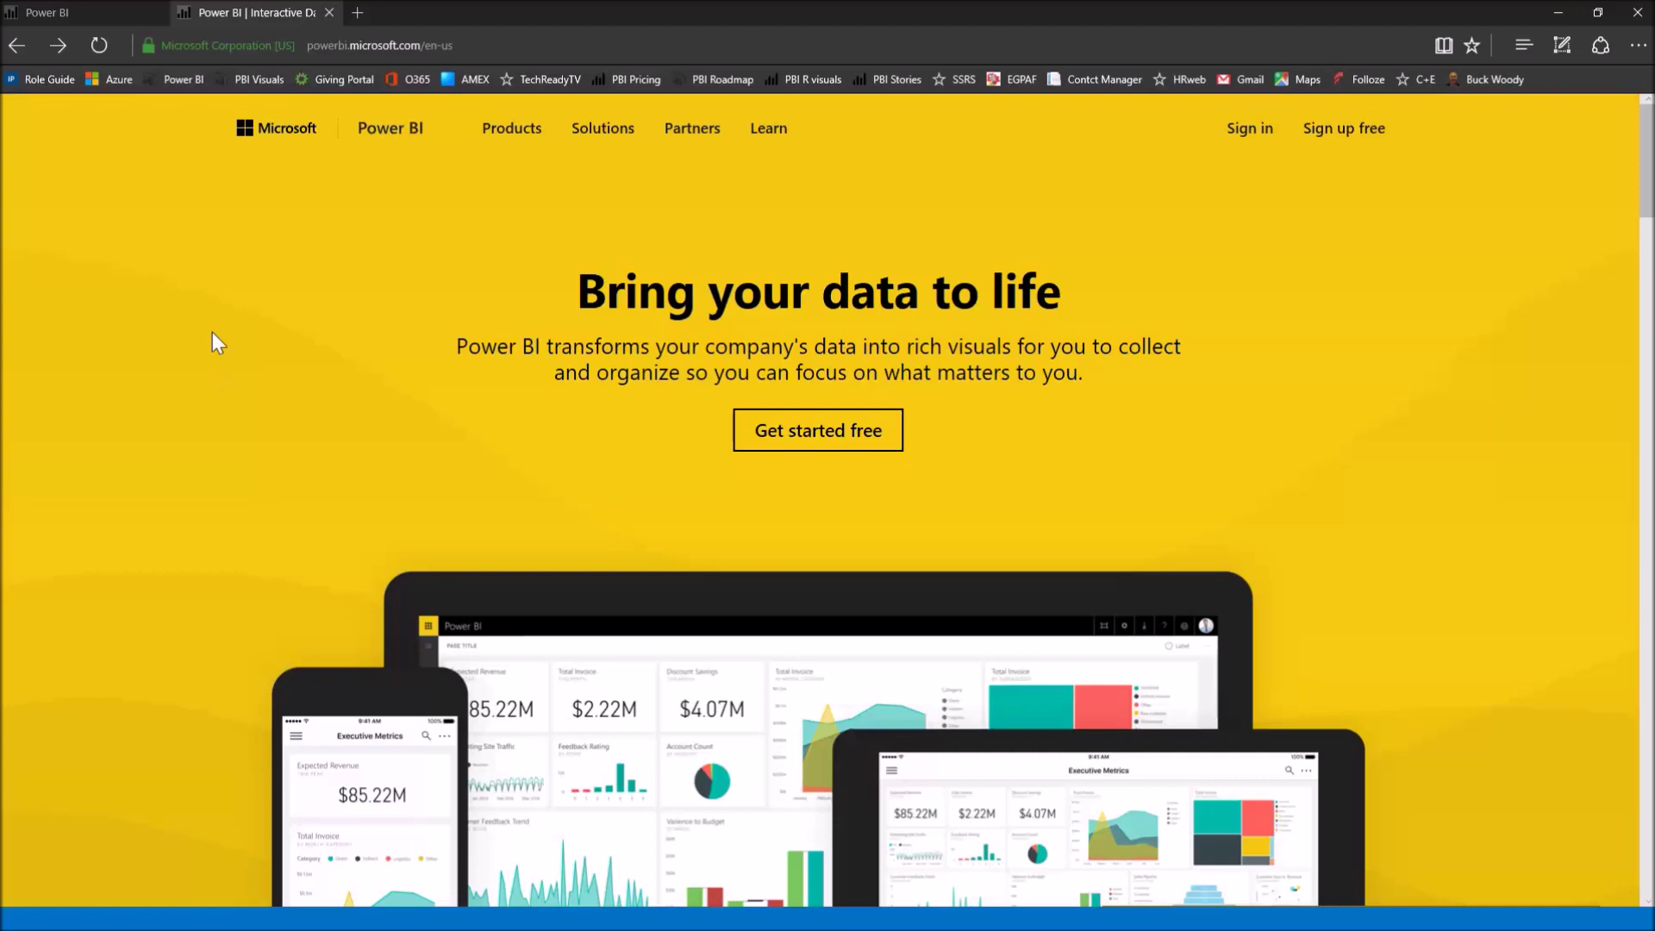
Go from the What is Power BI? page to the On-premises gateway page
mouse_move(500, 138)
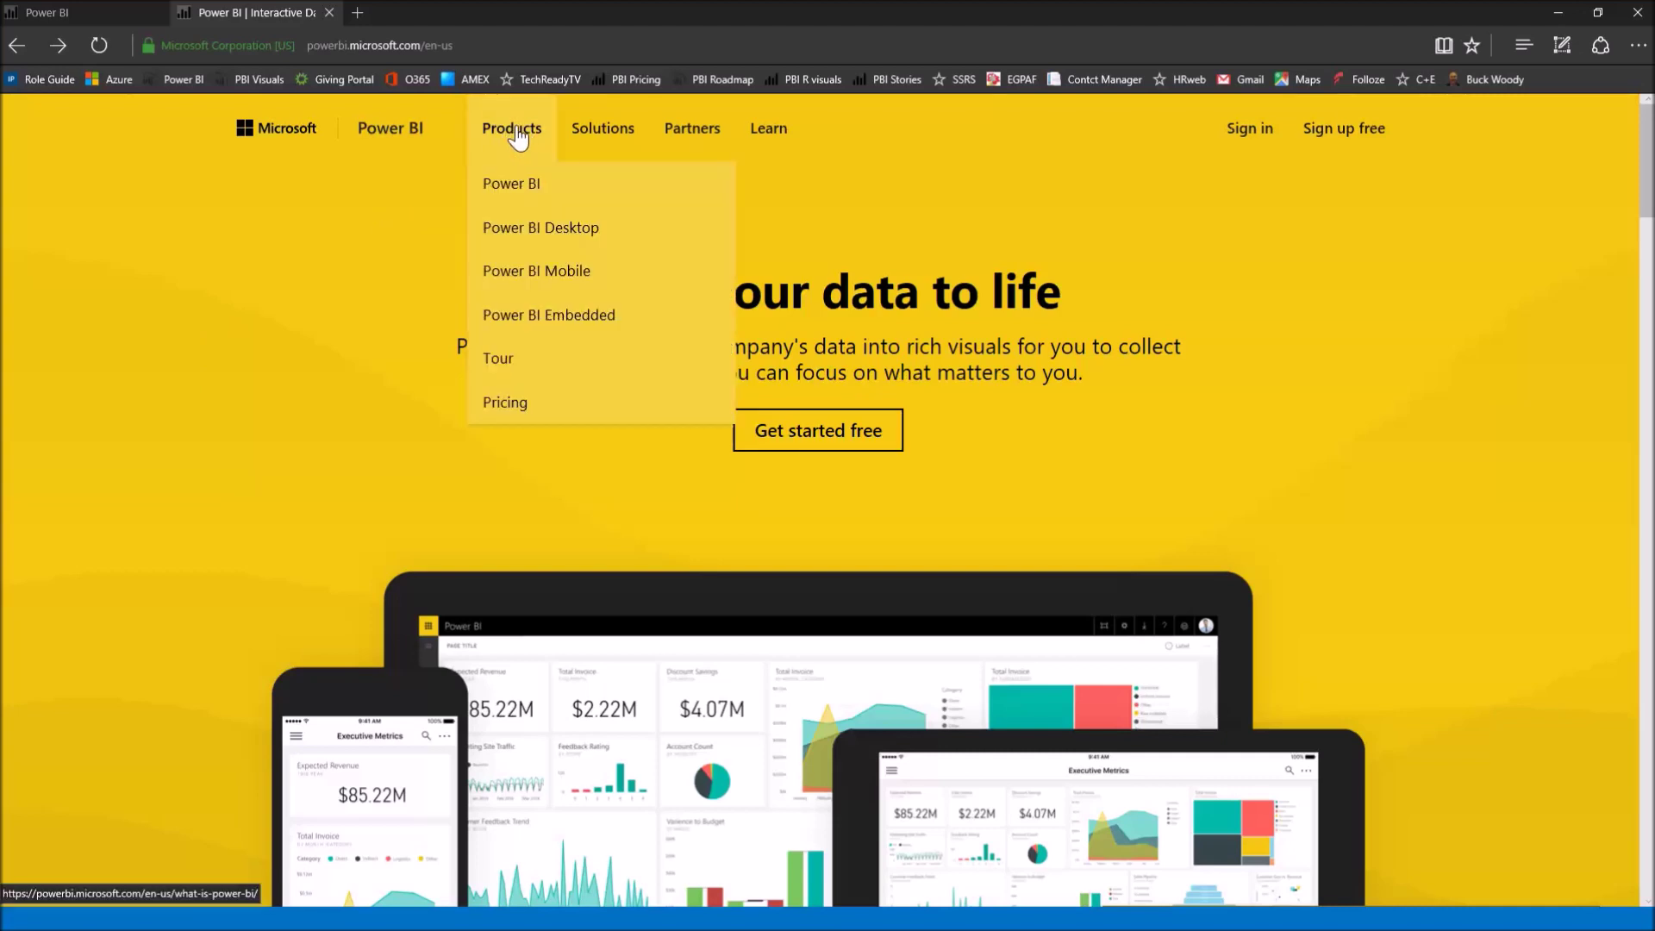
left_click(516, 127)
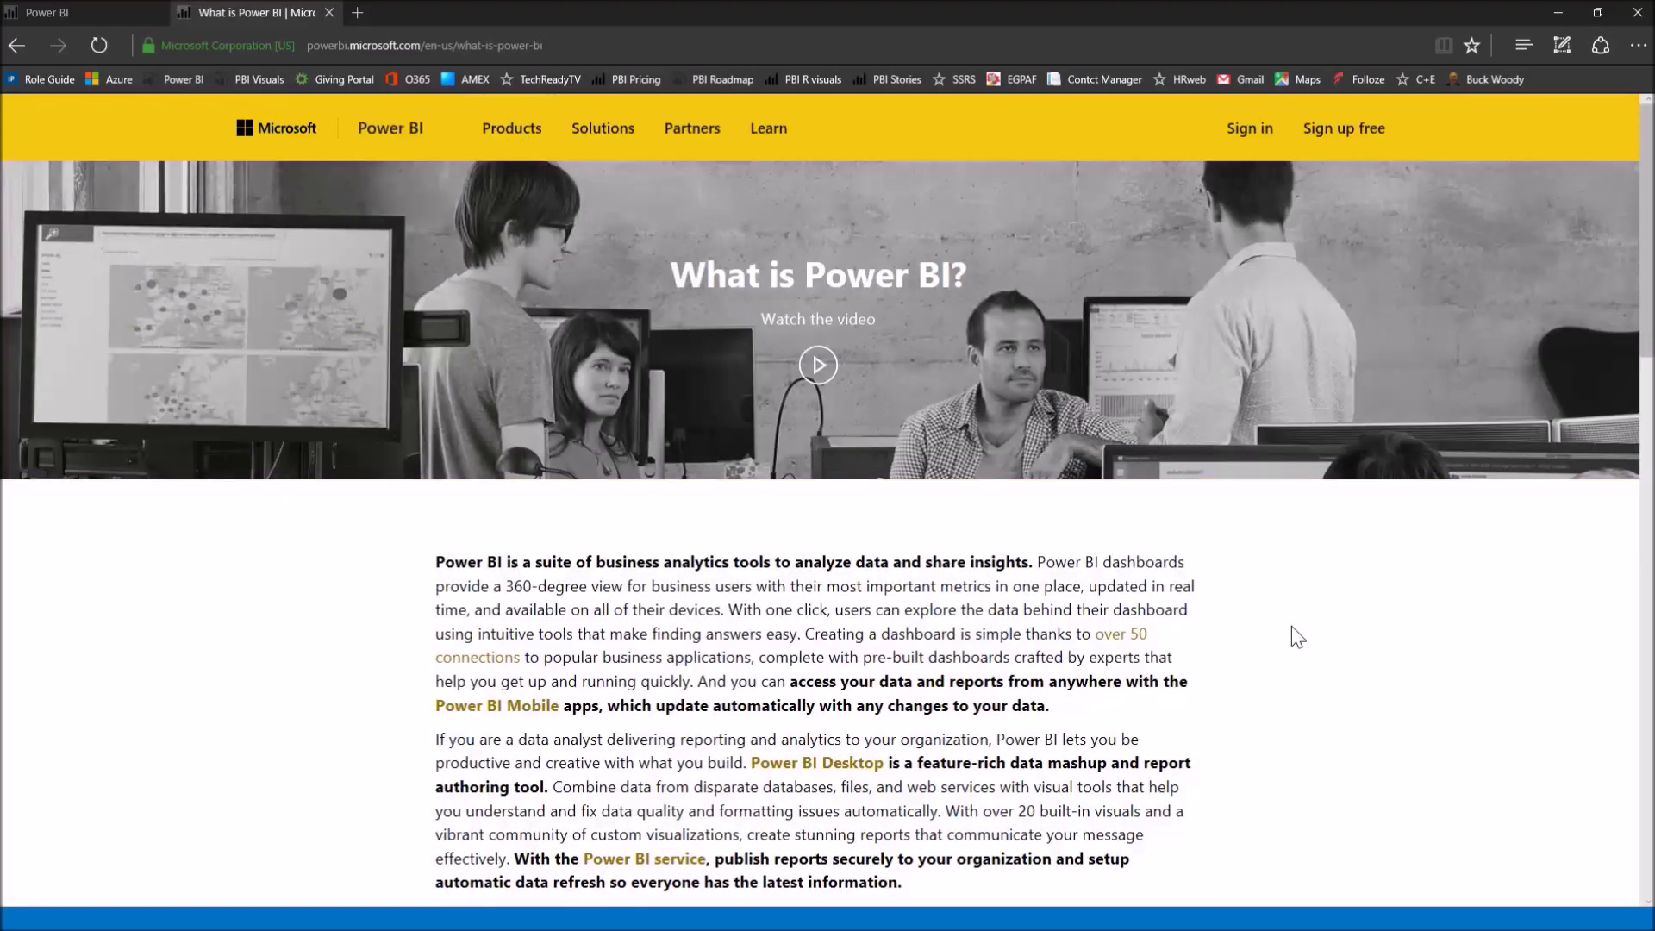
scroll(1291, 627, "down", 15)
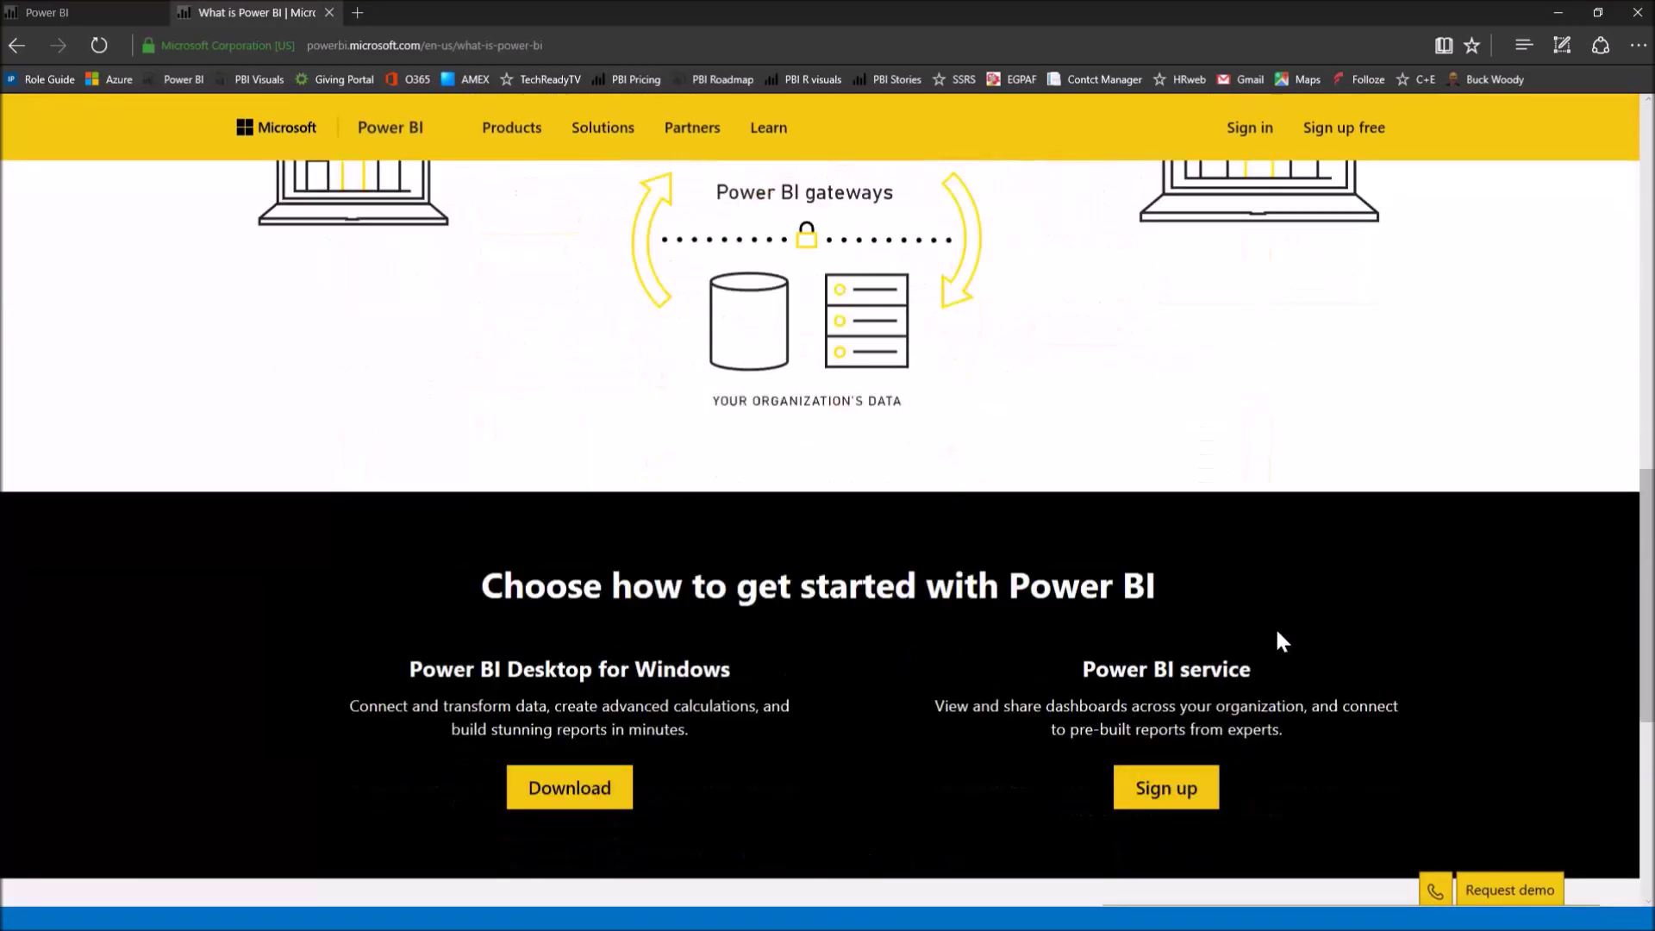
scroll(1277, 632, "down", 5)
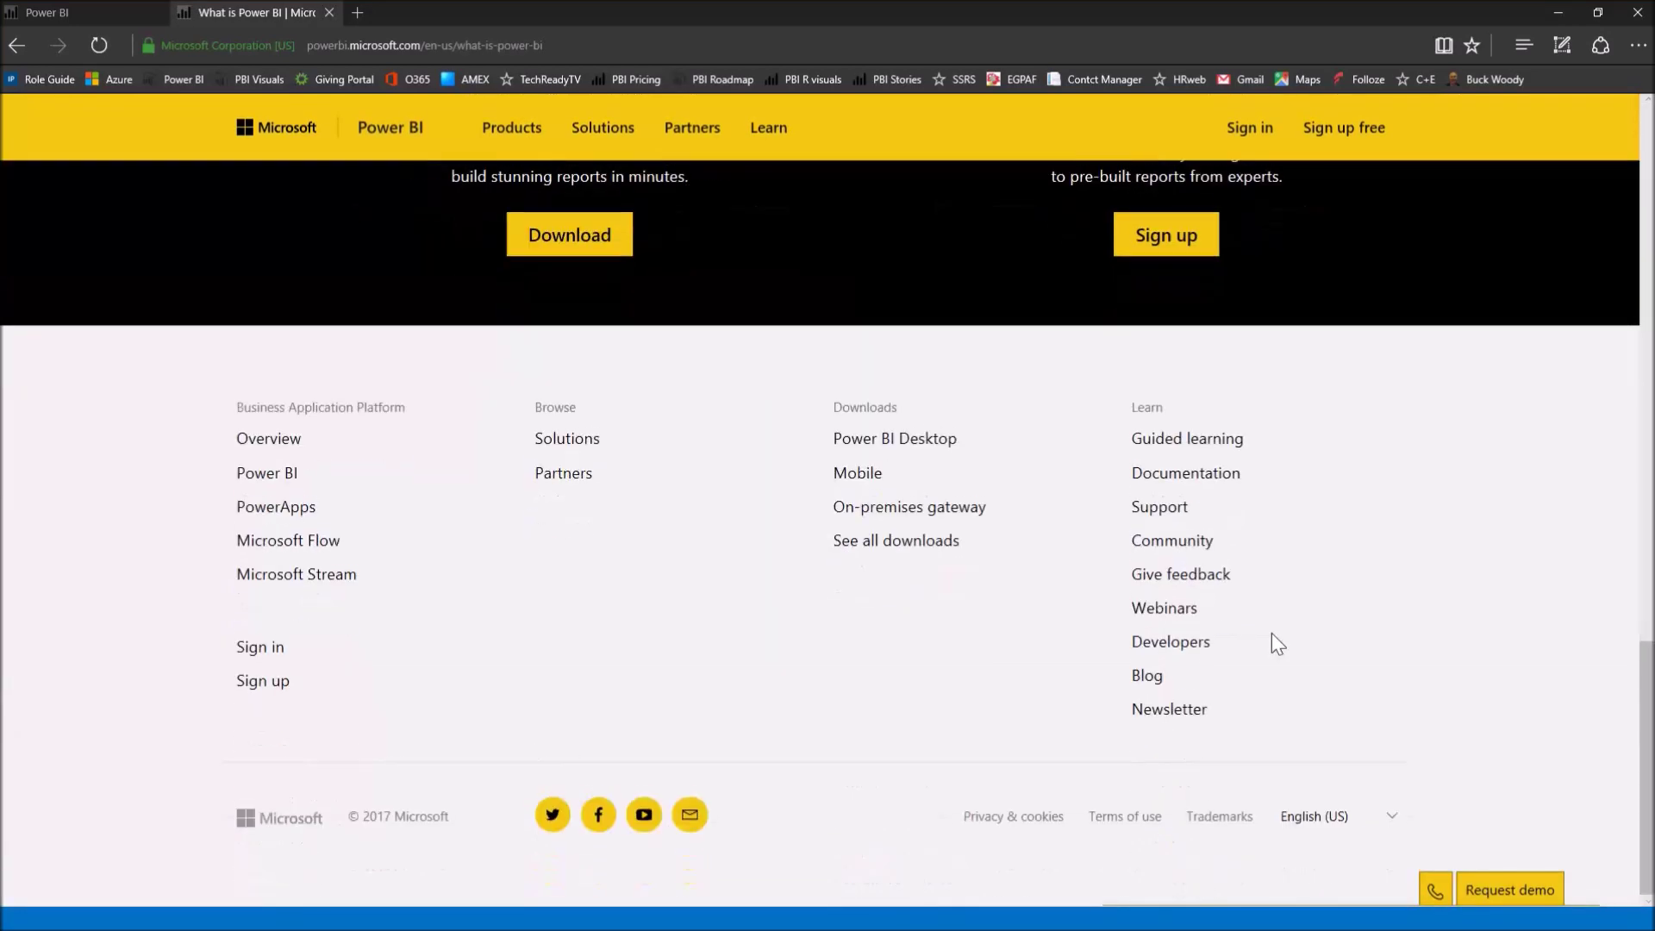
left_click(897, 504)
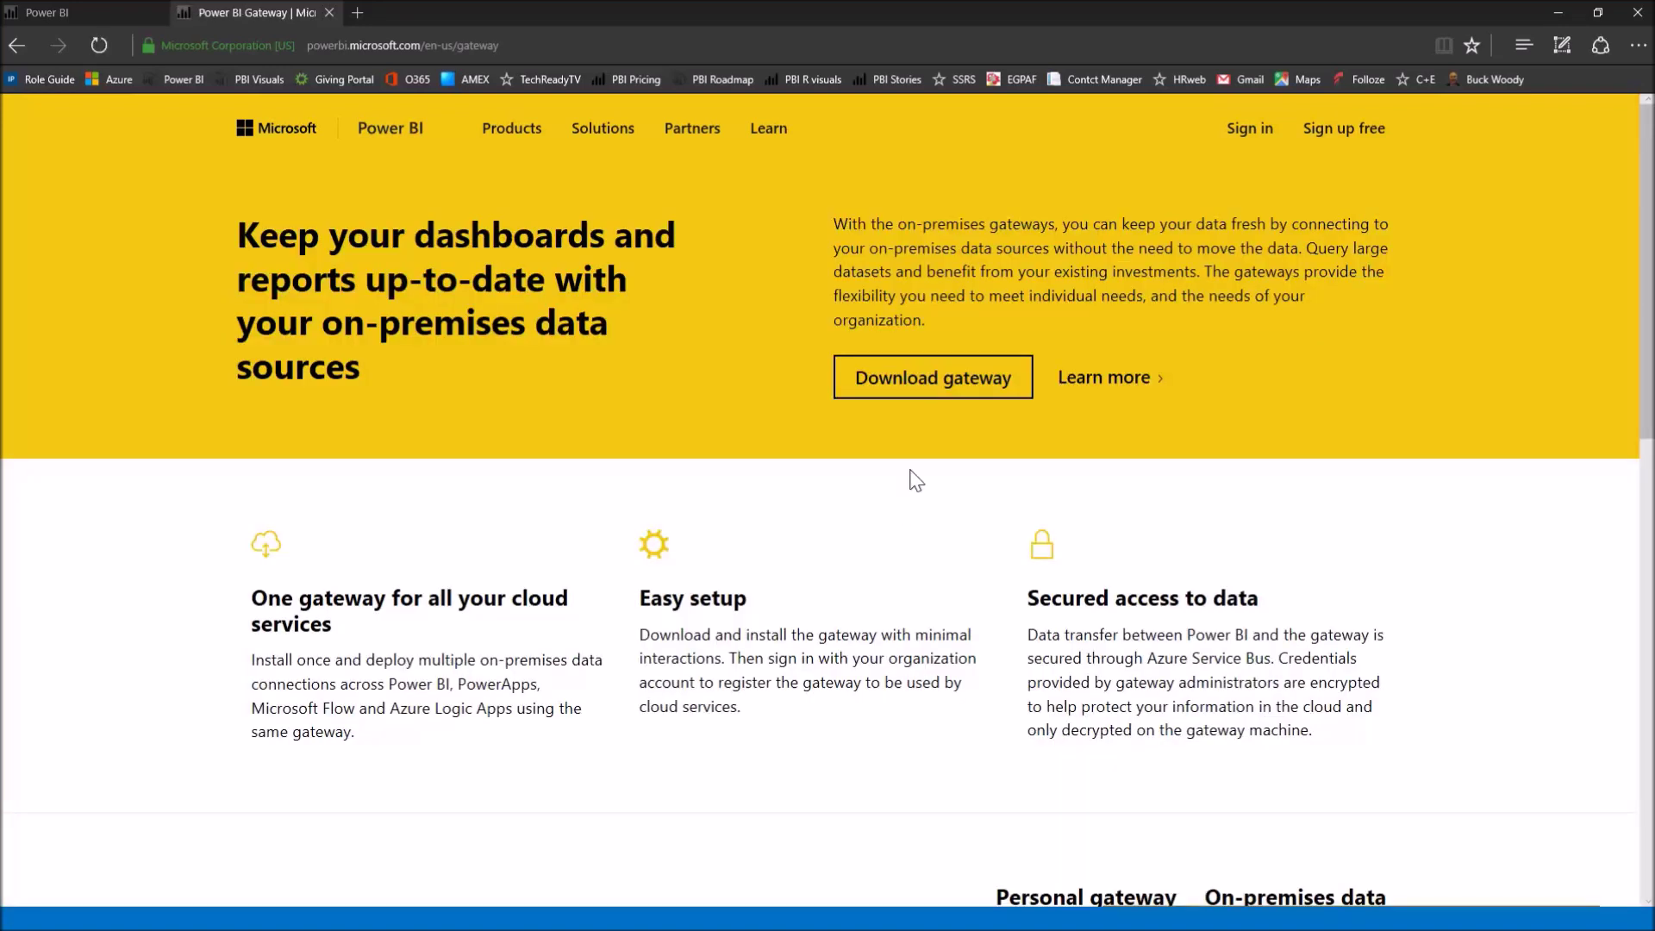
Download the PowerBIGatewayInstall.exe installer, save it, and run it
left_click(910, 385)
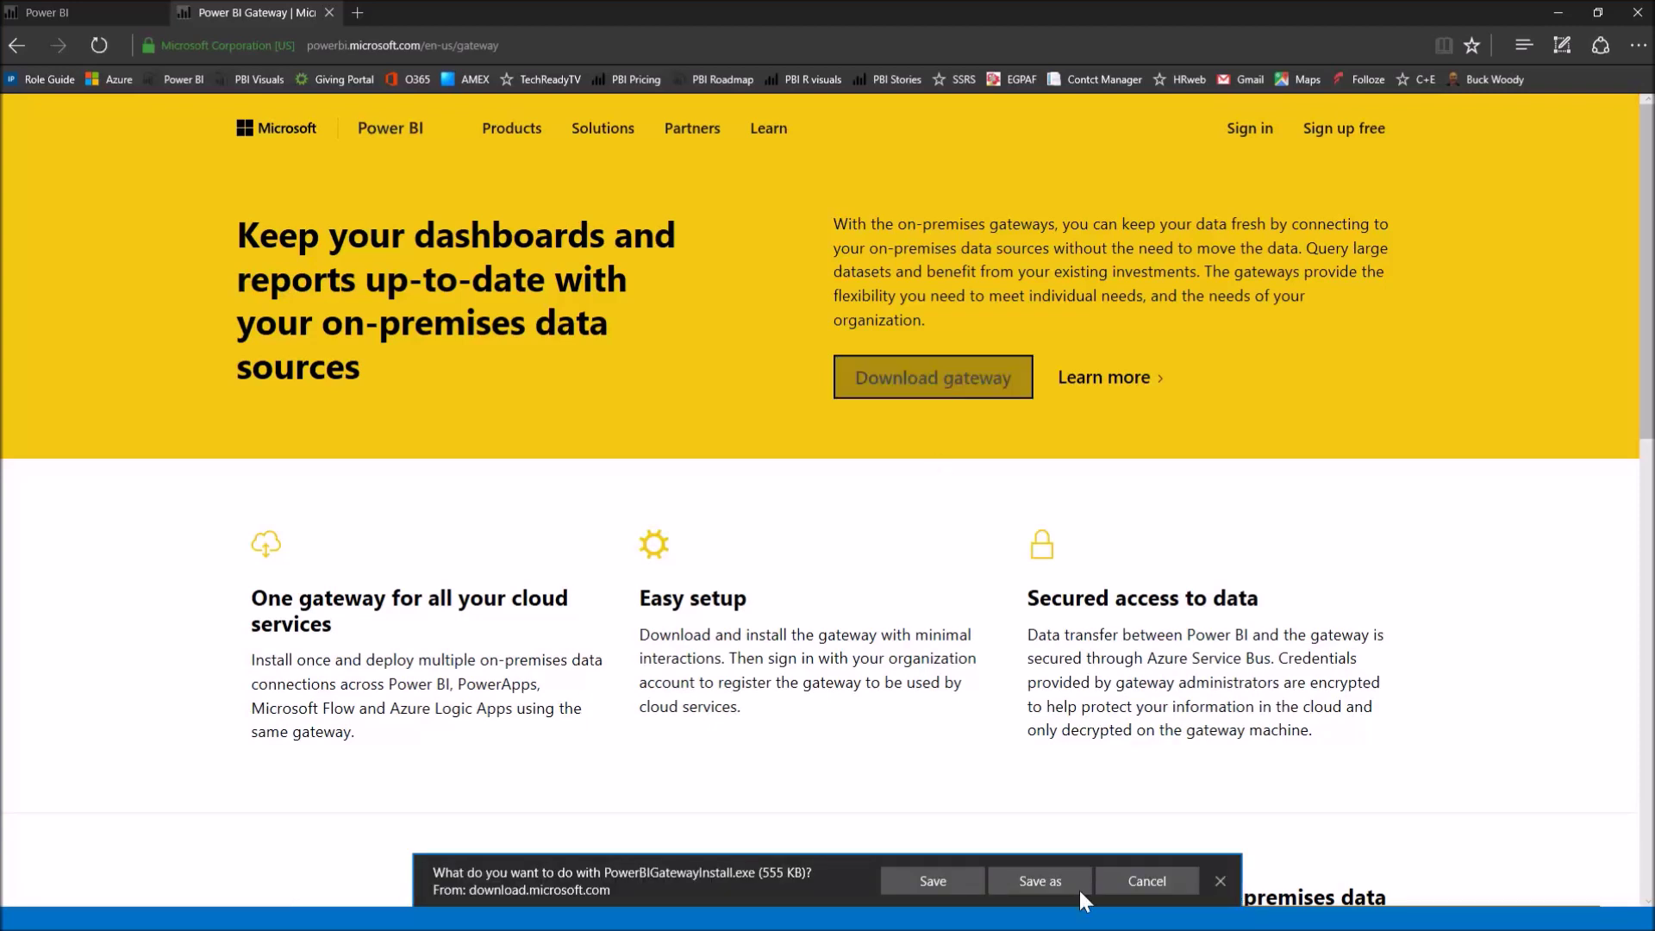
left_click(922, 888)
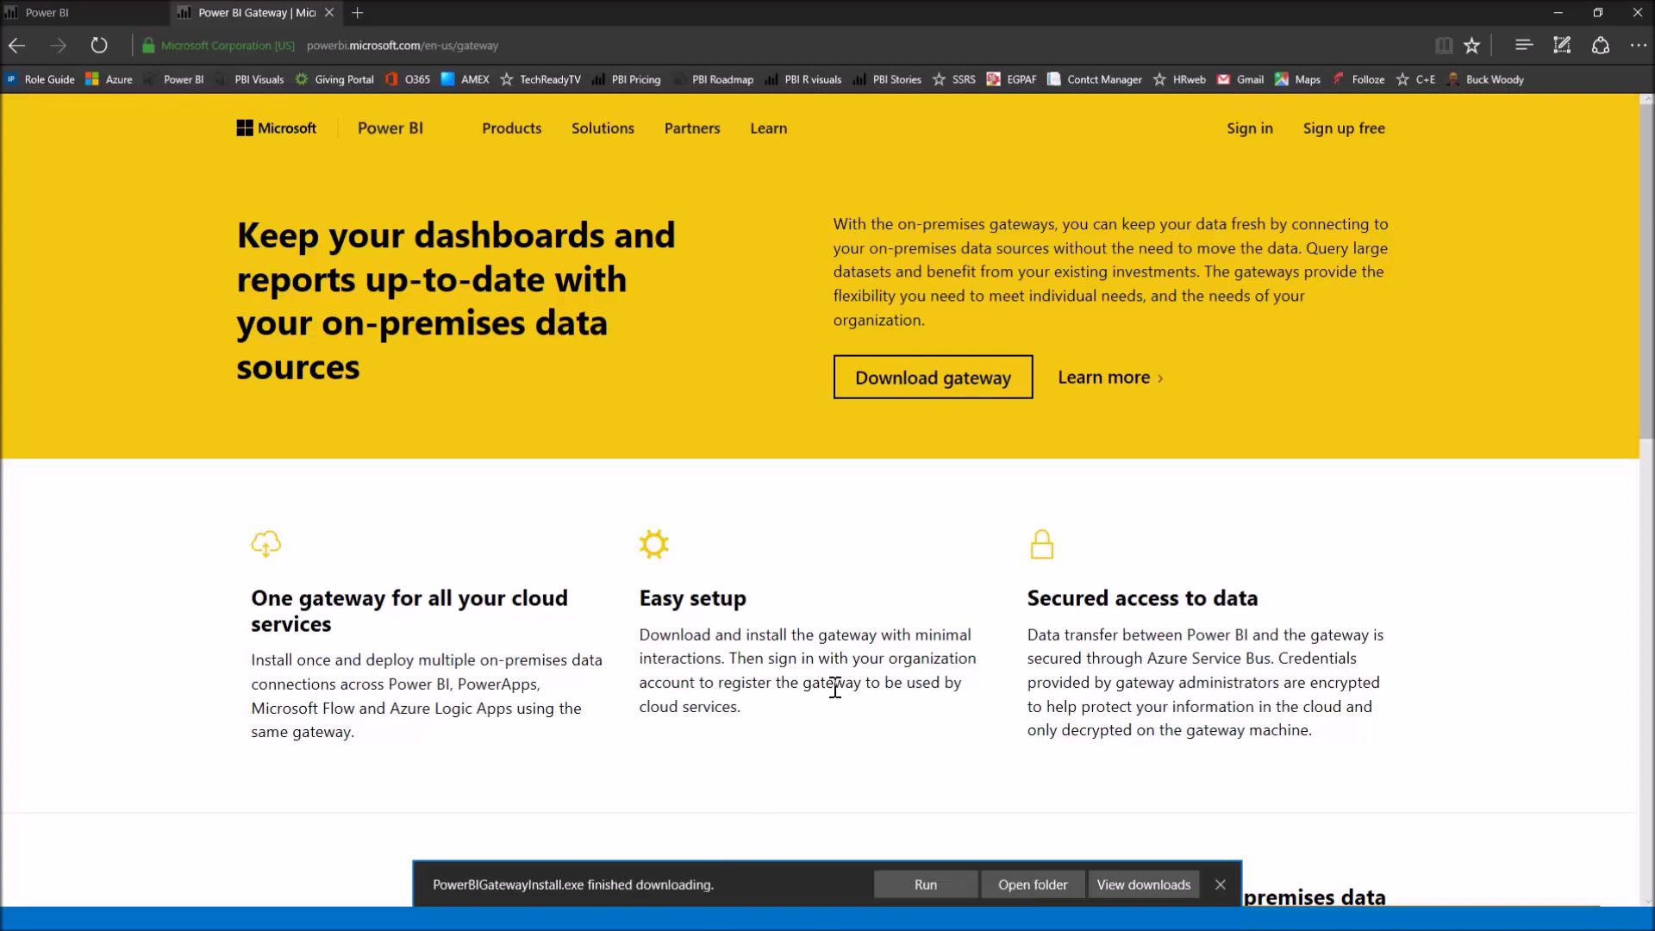
left_click(909, 892)
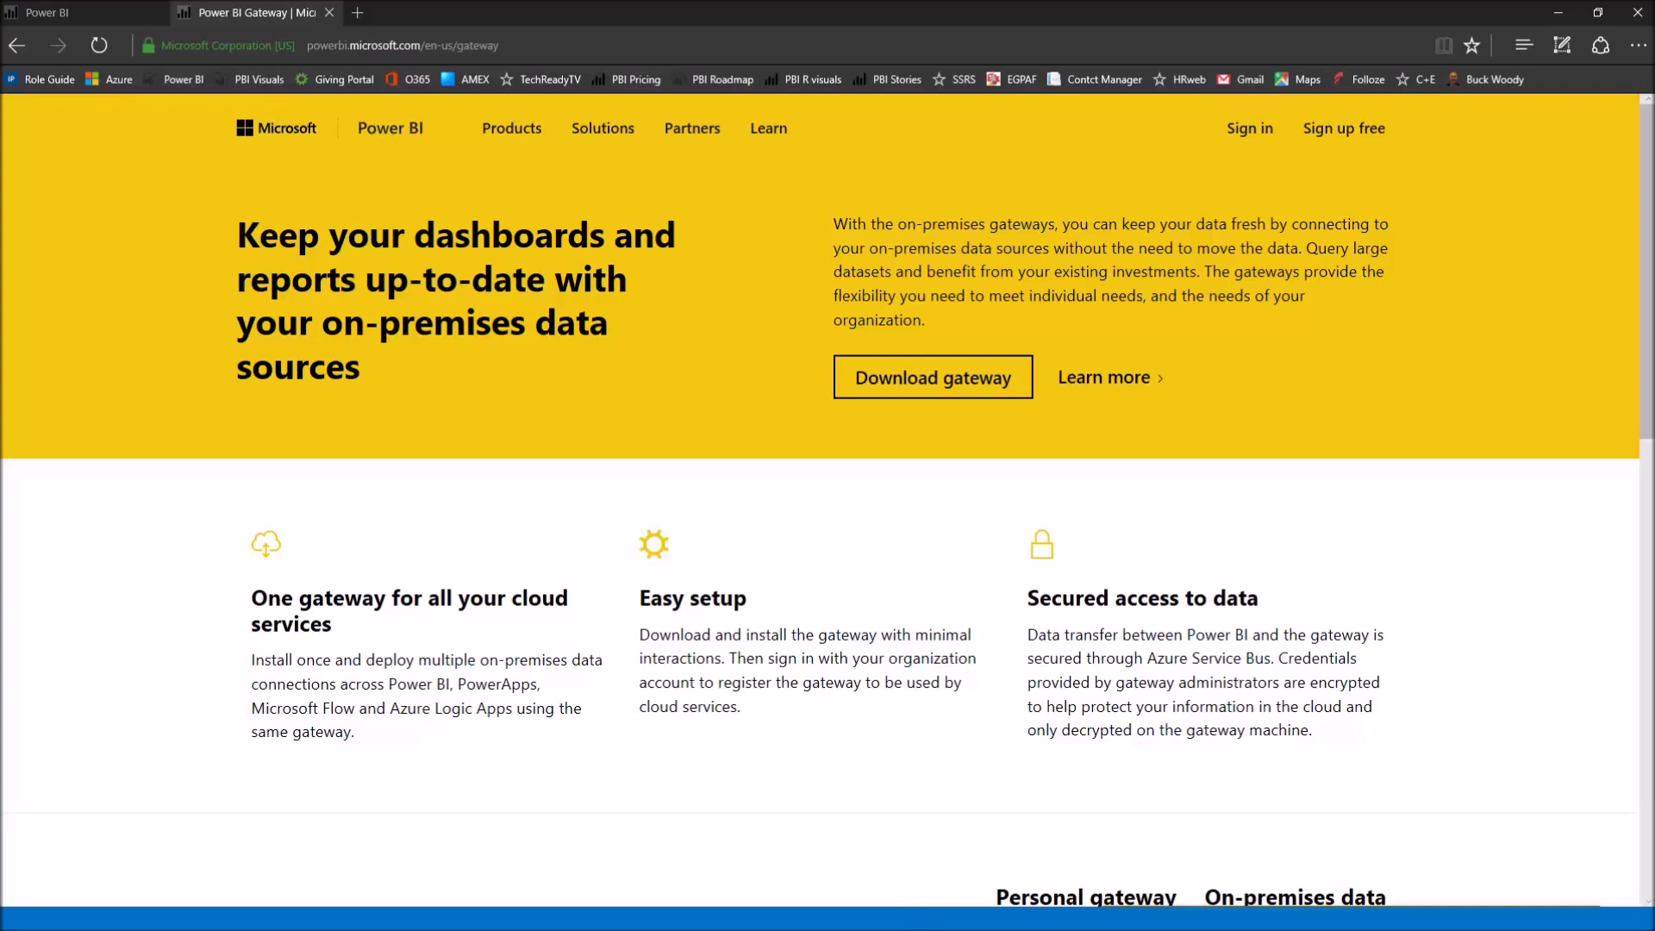
Install the recommended On-premises data gateway to C:\Program Files\On-premises data gateway, accepting the terms
left_click(921, 638)
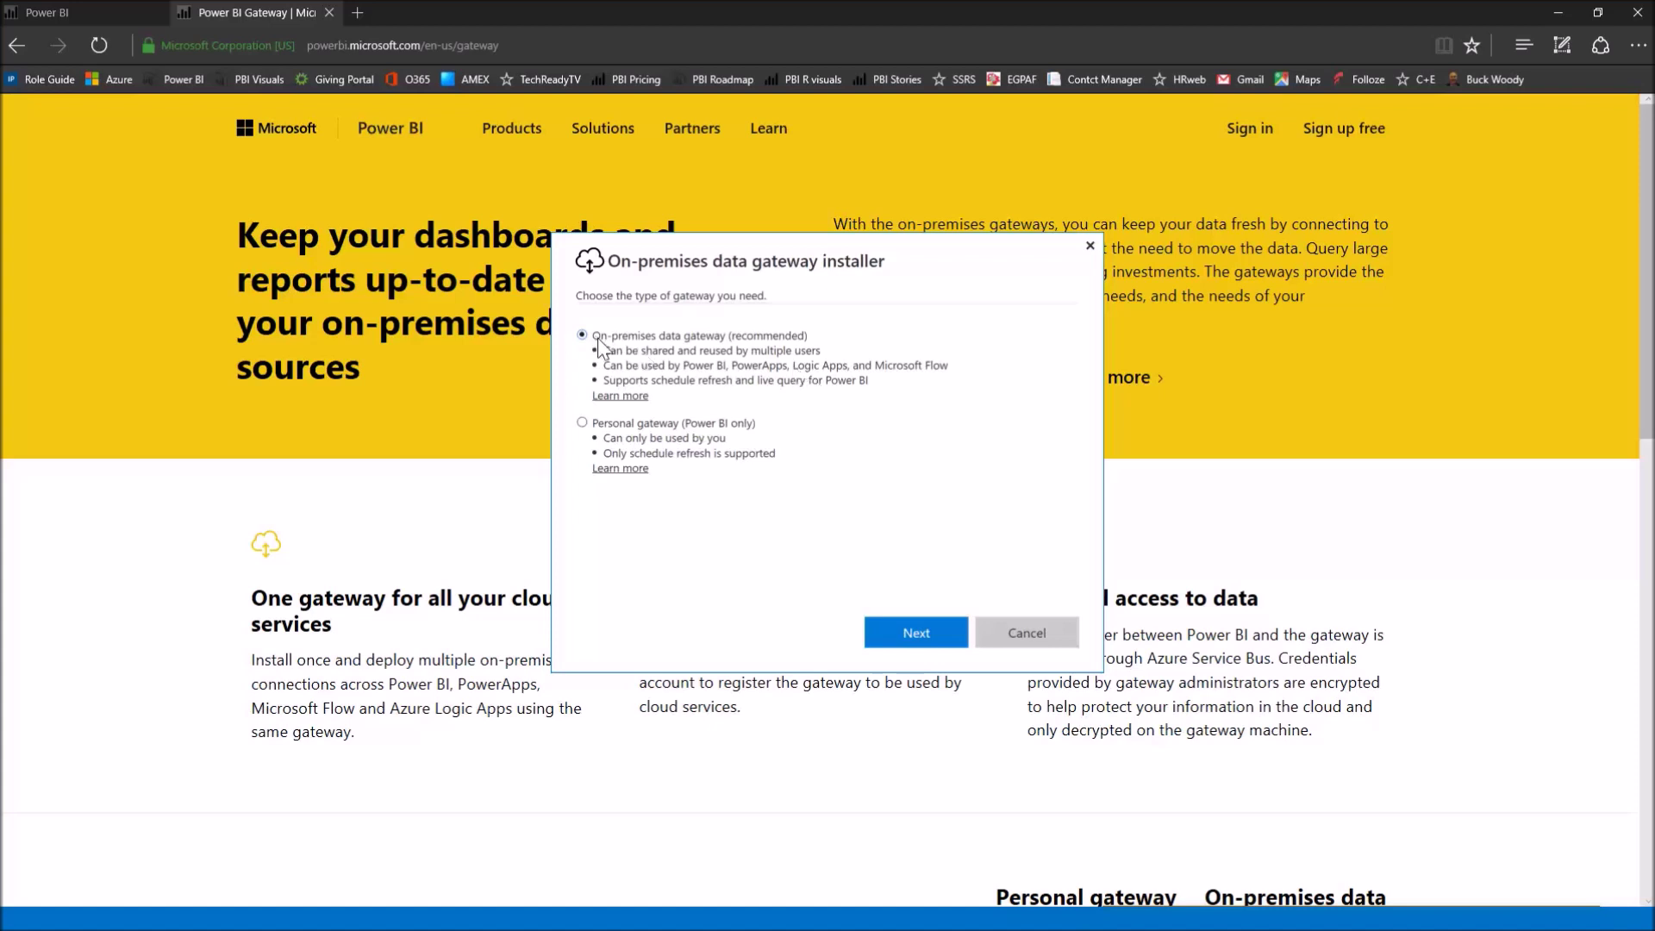
left_click(931, 639)
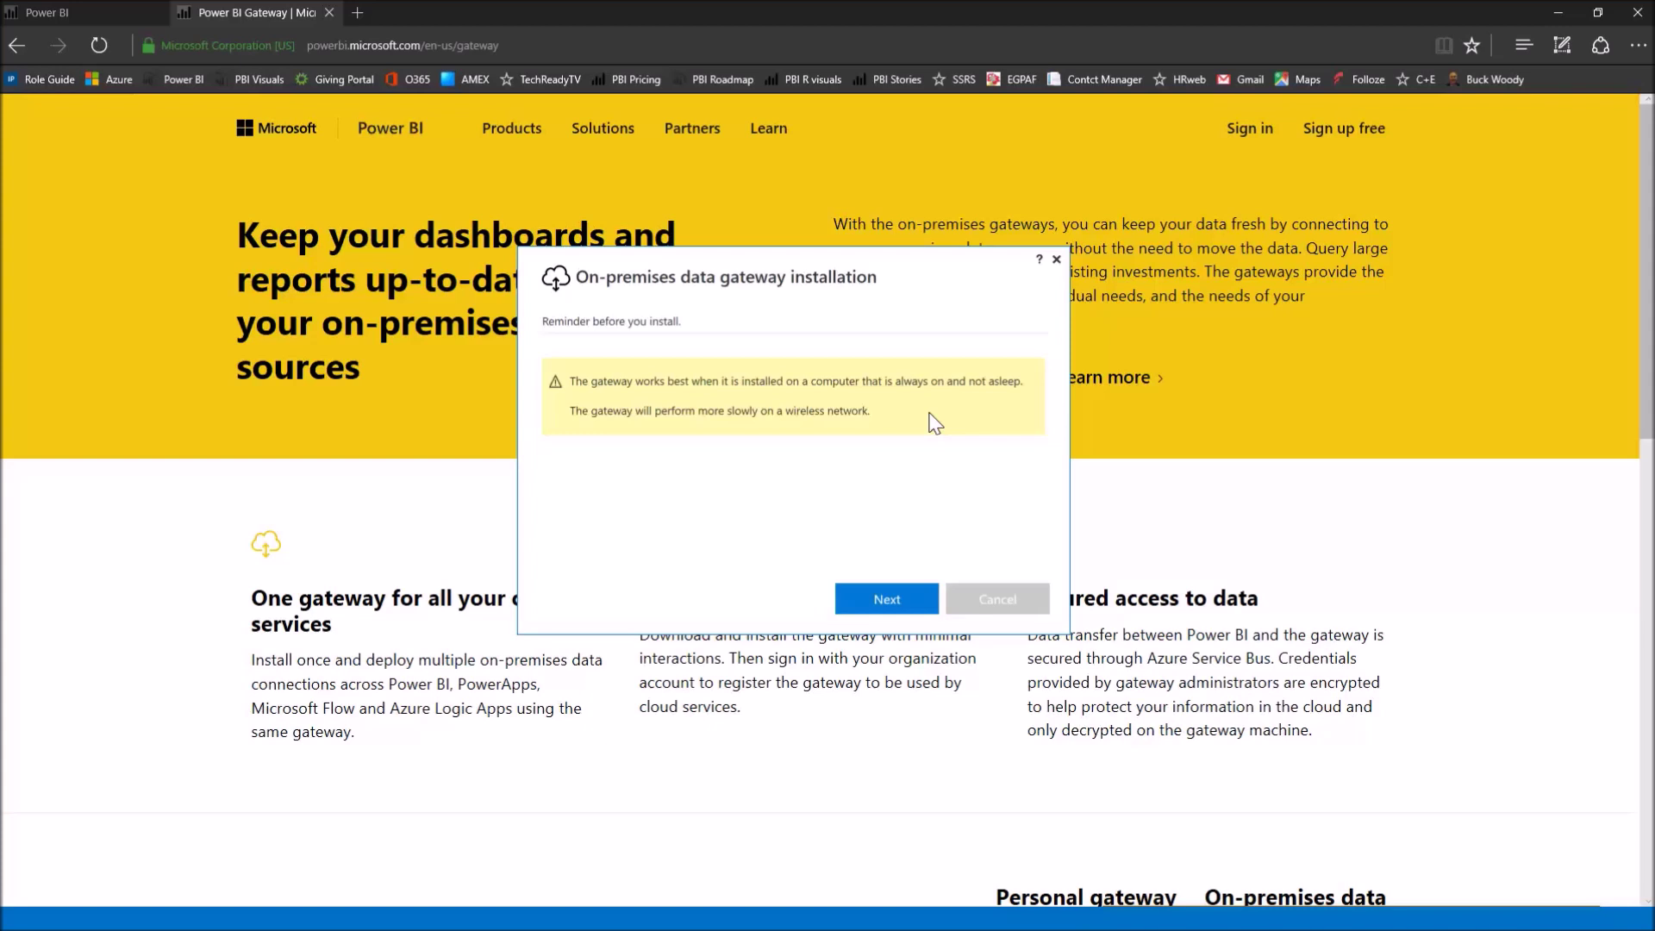
left_click(886, 604)
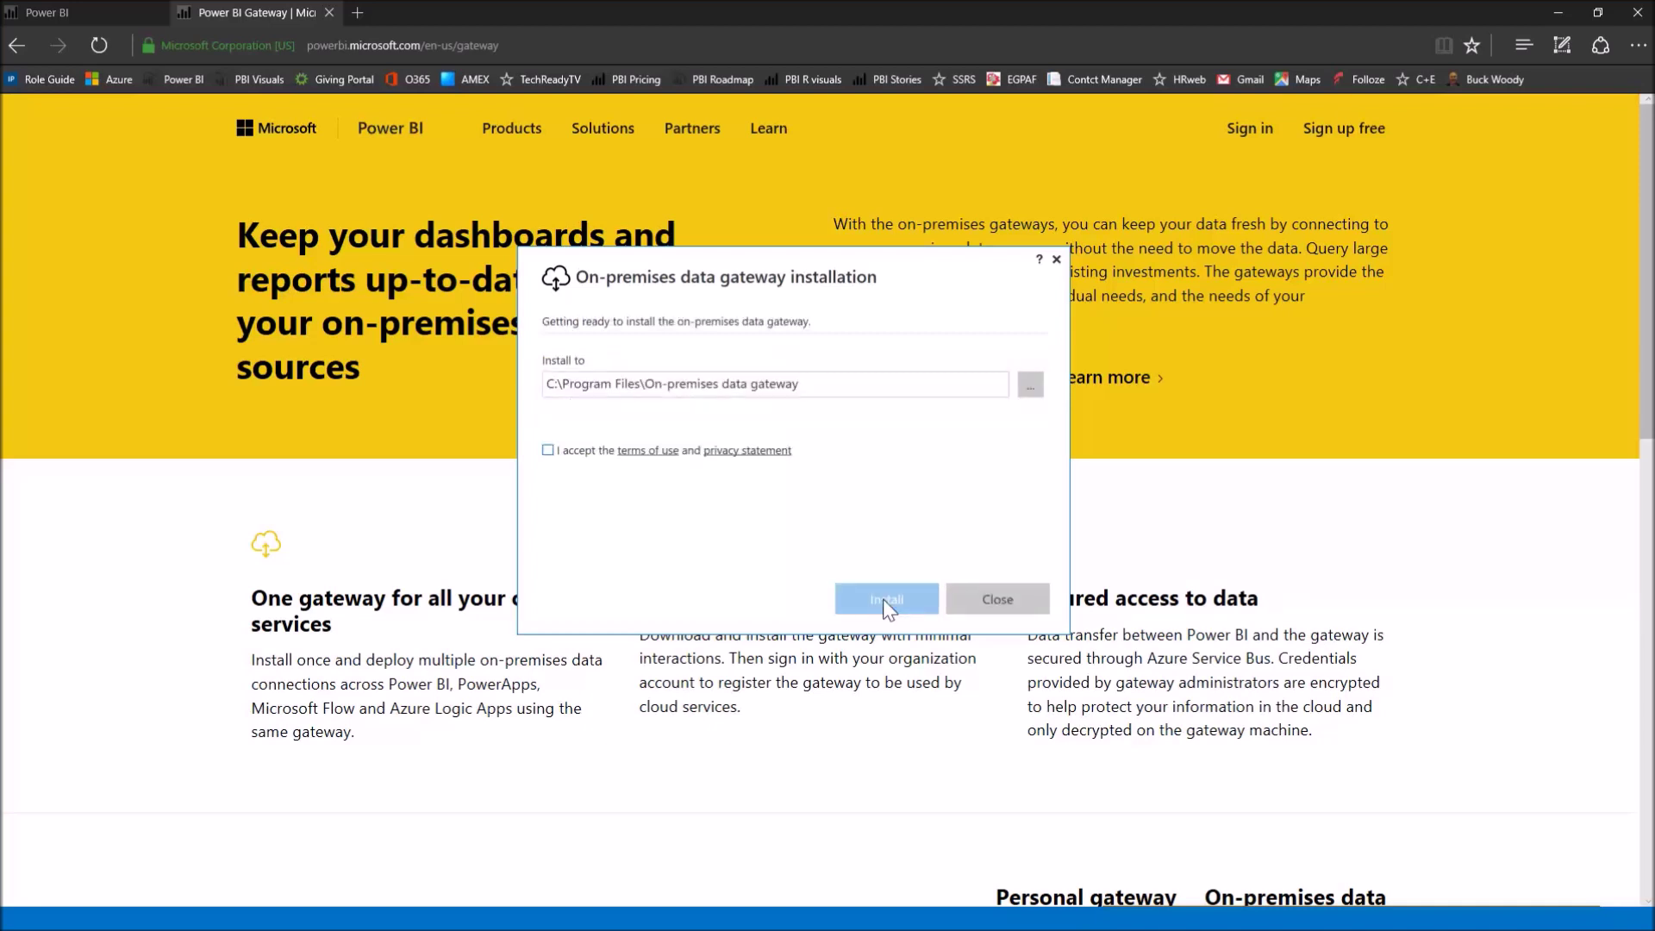
left_click(548, 450)
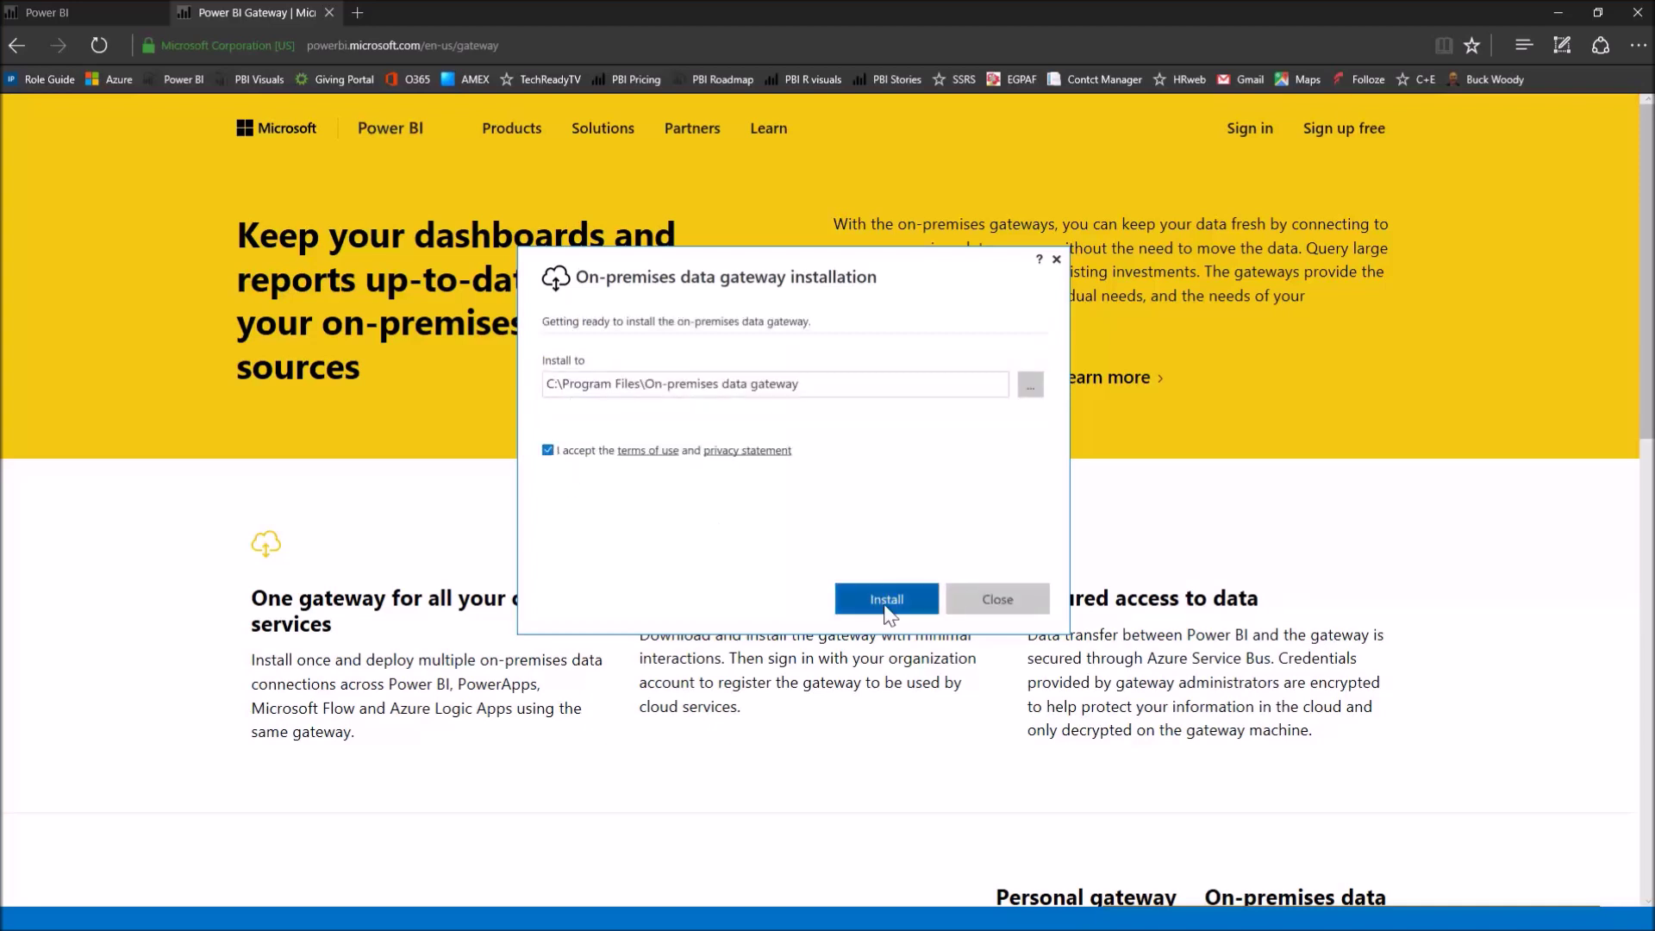
left_click(888, 614)
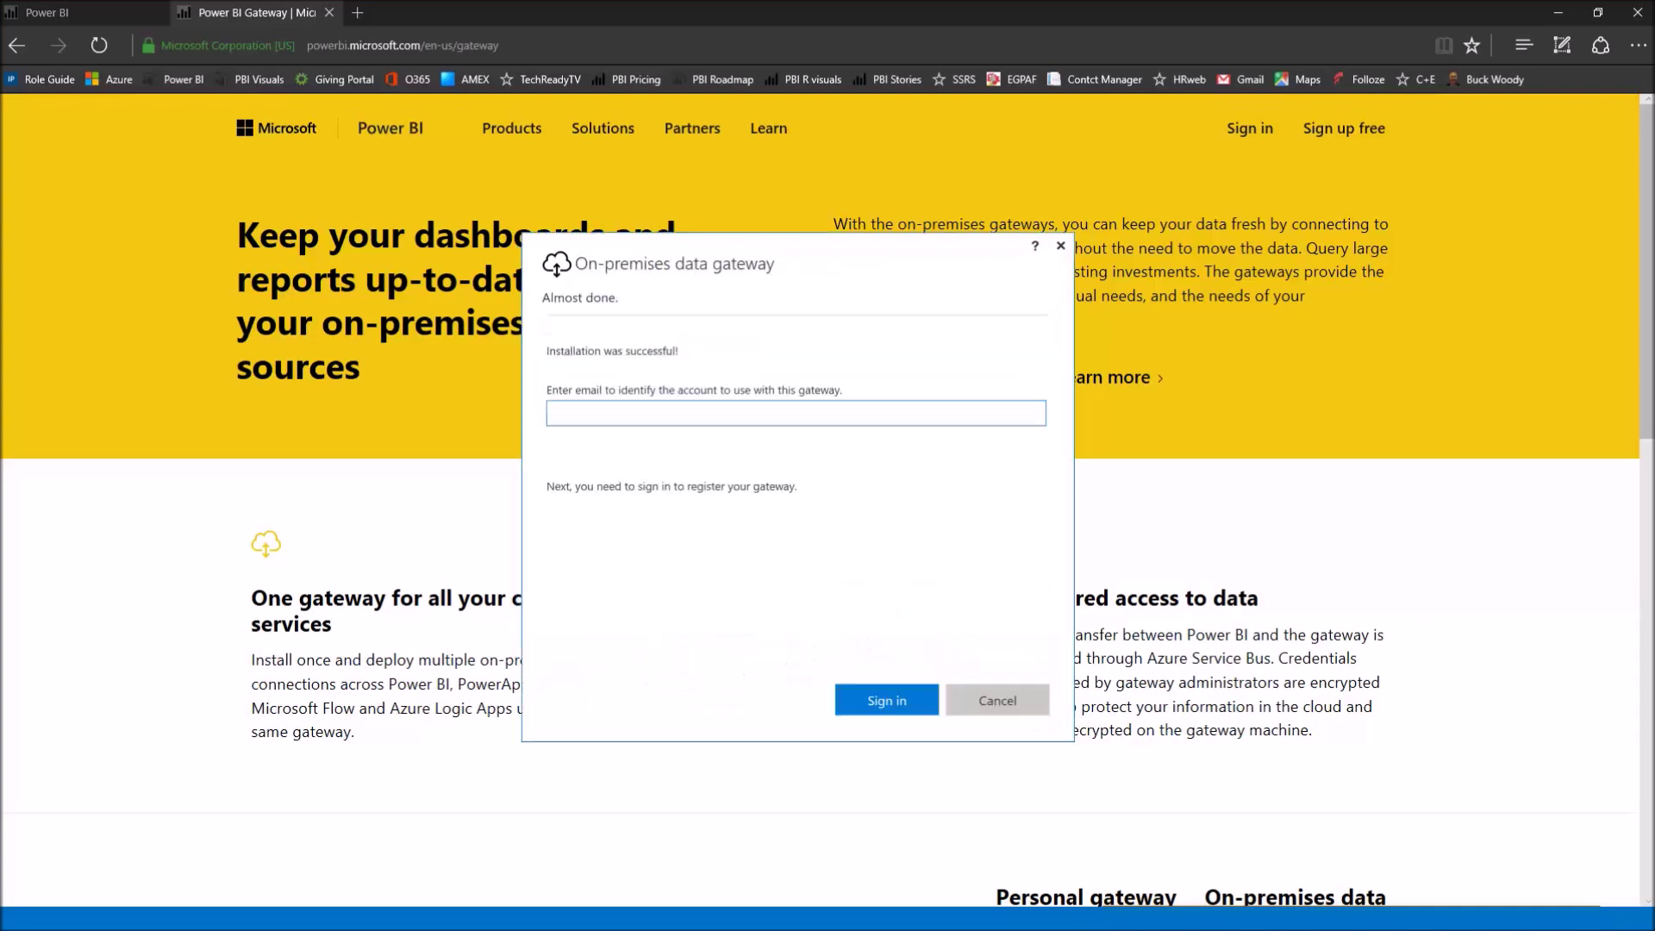
Paste the account e-mail into the gateway installer and sign in
left_click(627, 420)
key("ctrl+v")
left_click(896, 703)
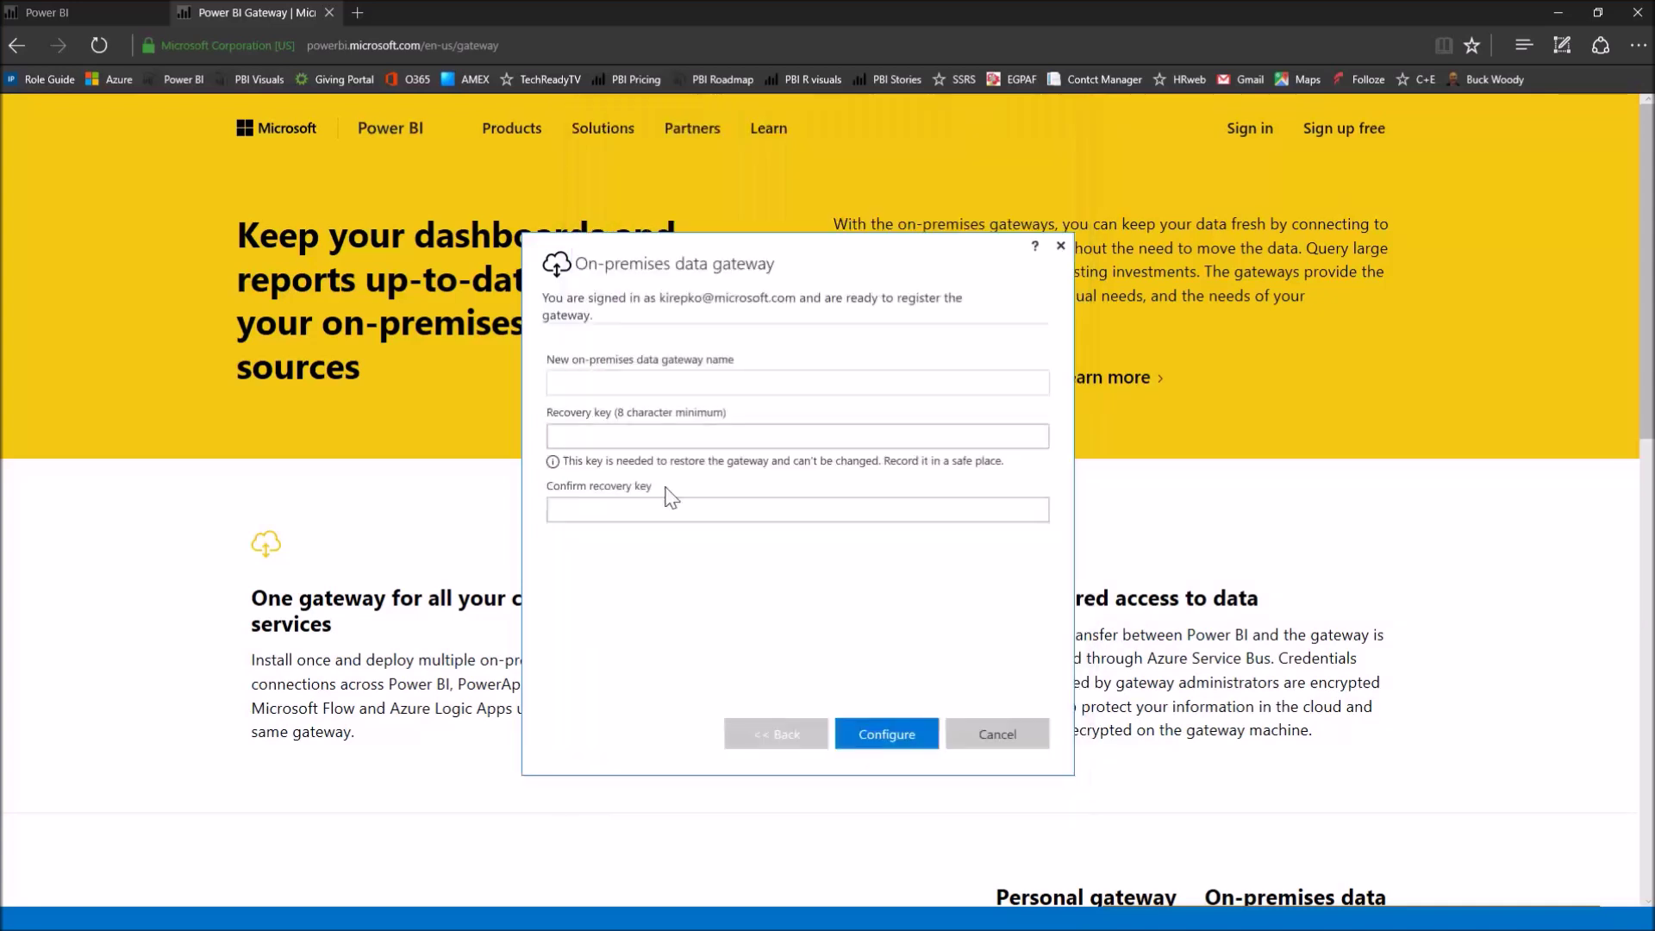
Register a new gateway named KirbysGateway7 with a pasted recovery key, confirmed, and configure it
left_click(608, 388)
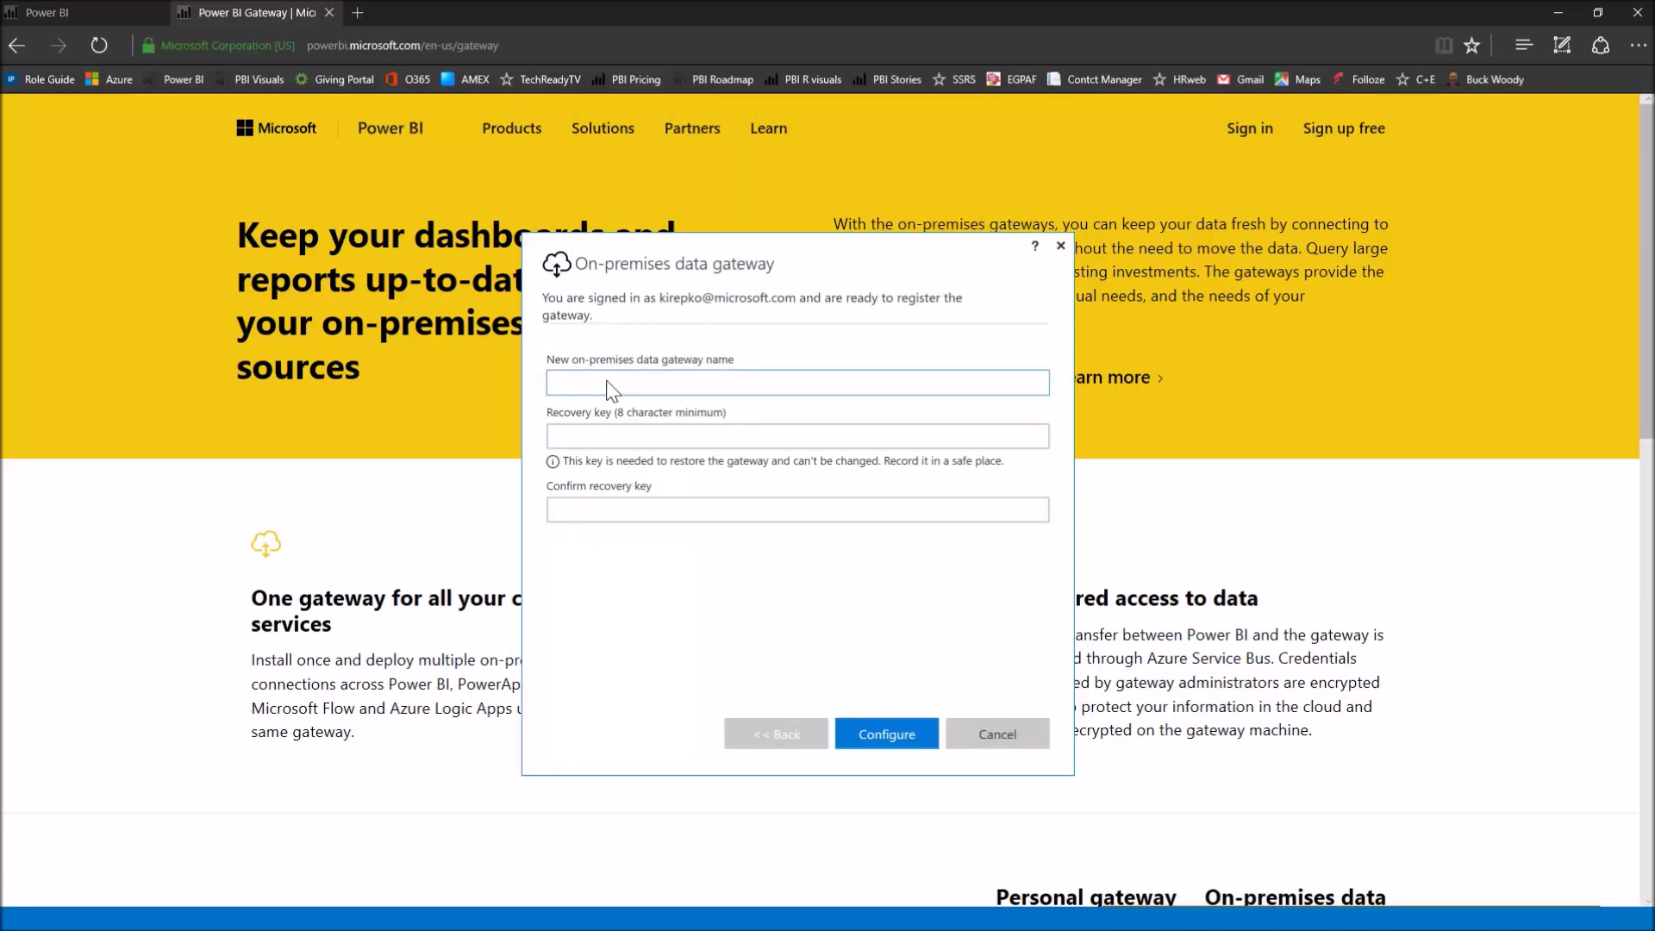
type("KirbysGateway")
type("7")
key("Tab")
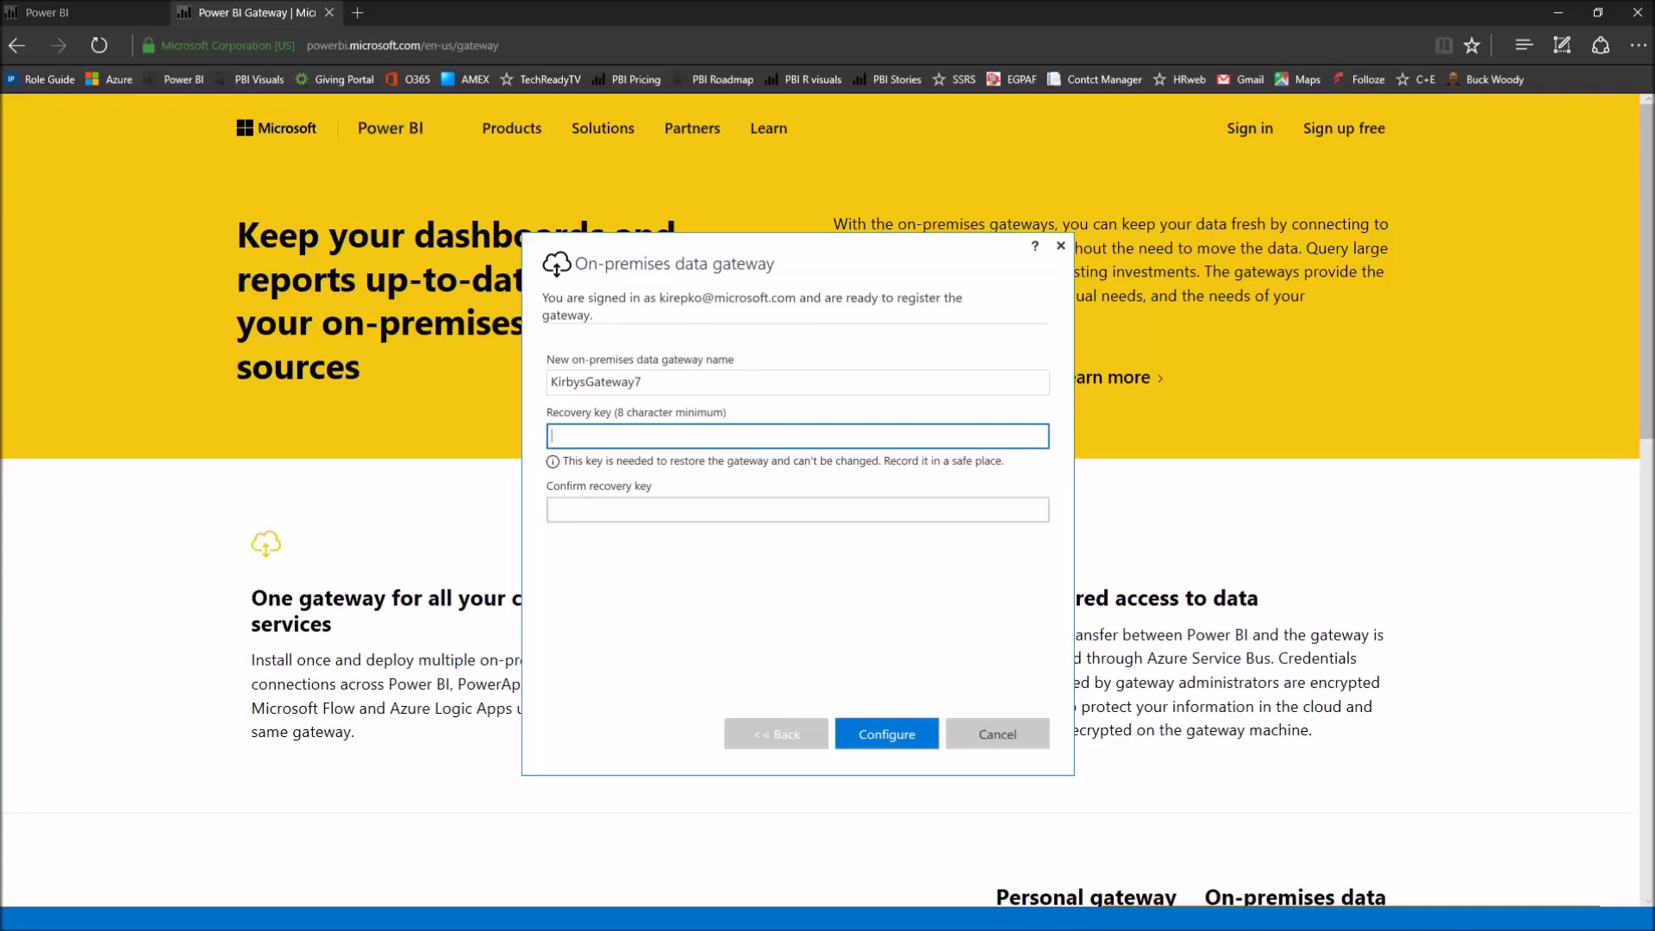
key("ctrl+v")
key("Tab")
key("ctrl+v")
left_click(875, 733)
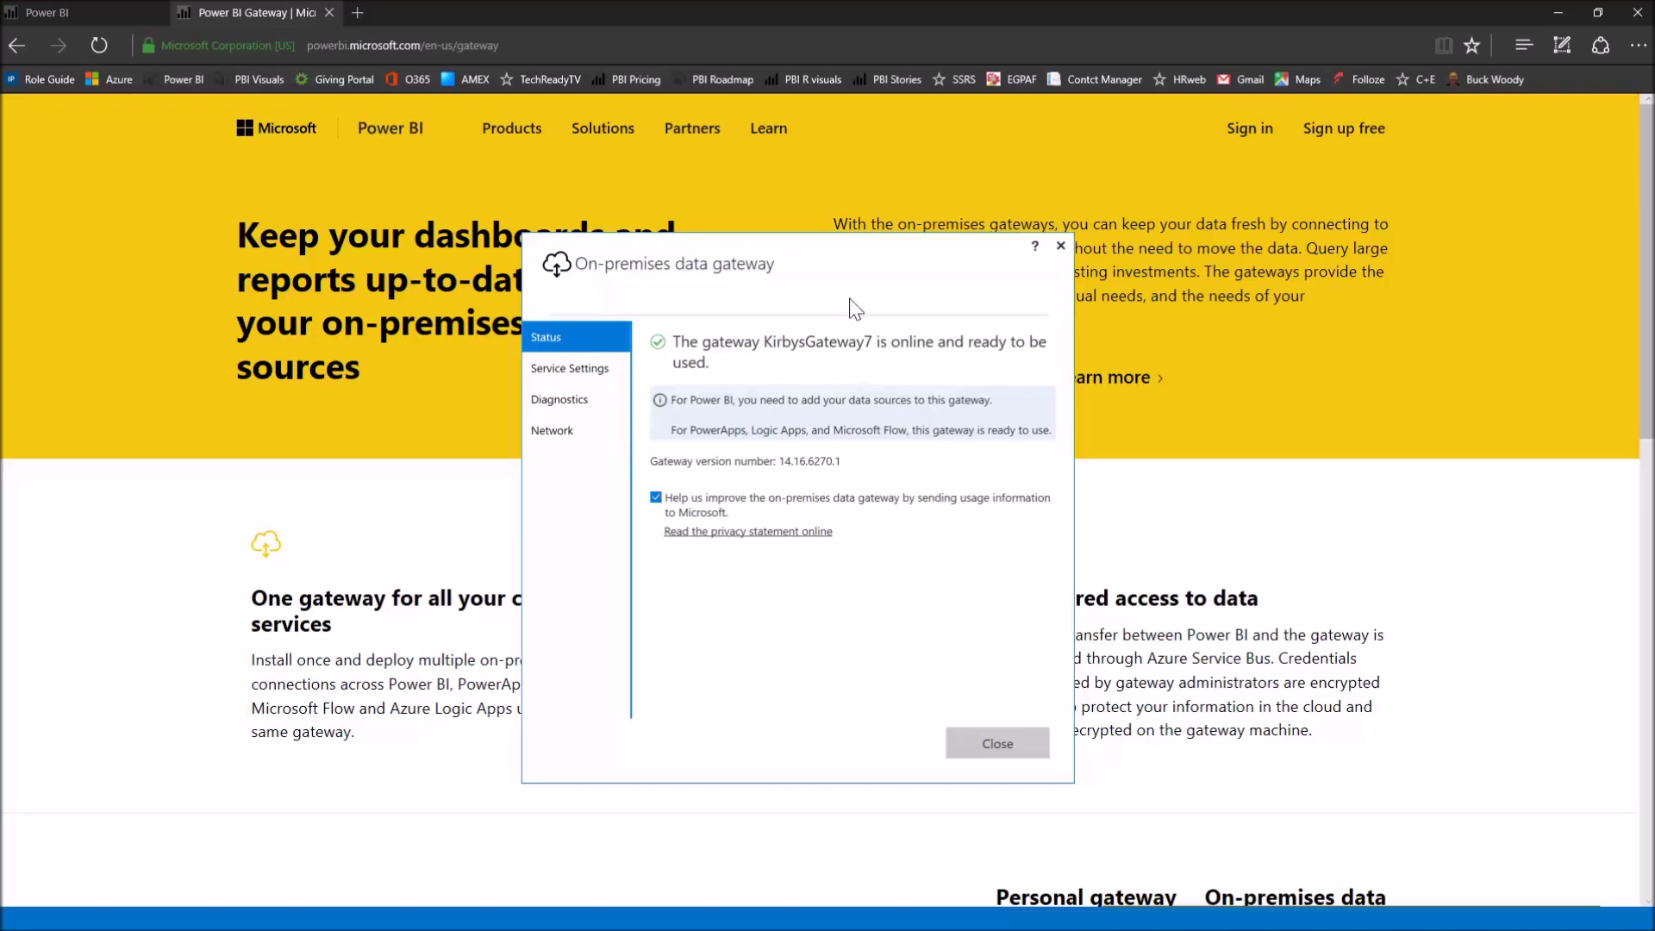
Review the gateway's Diagnostics and Network settings, go back to Status, and close the window
mouse_move(833, 261)
left_mouse_down()
mouse_move(808, 256)
mouse_move(864, 272)
mouse_move(814, 284)
mouse_move(803, 260)
left_mouse_up()
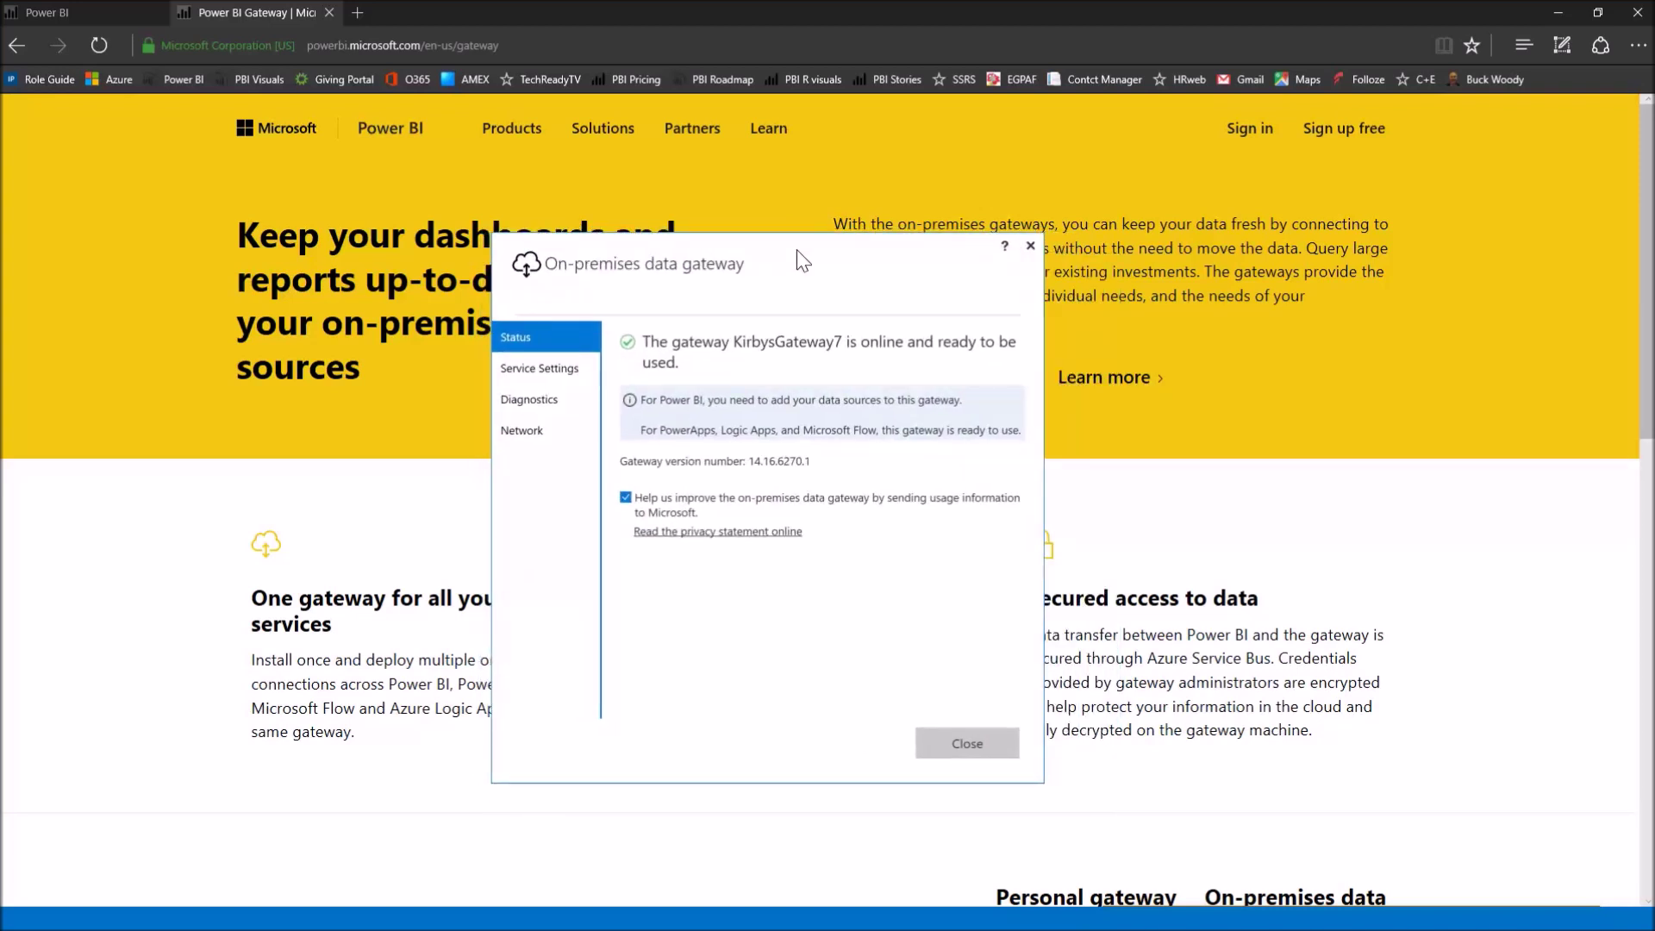
left_click_drag(803, 260, 802, 260)
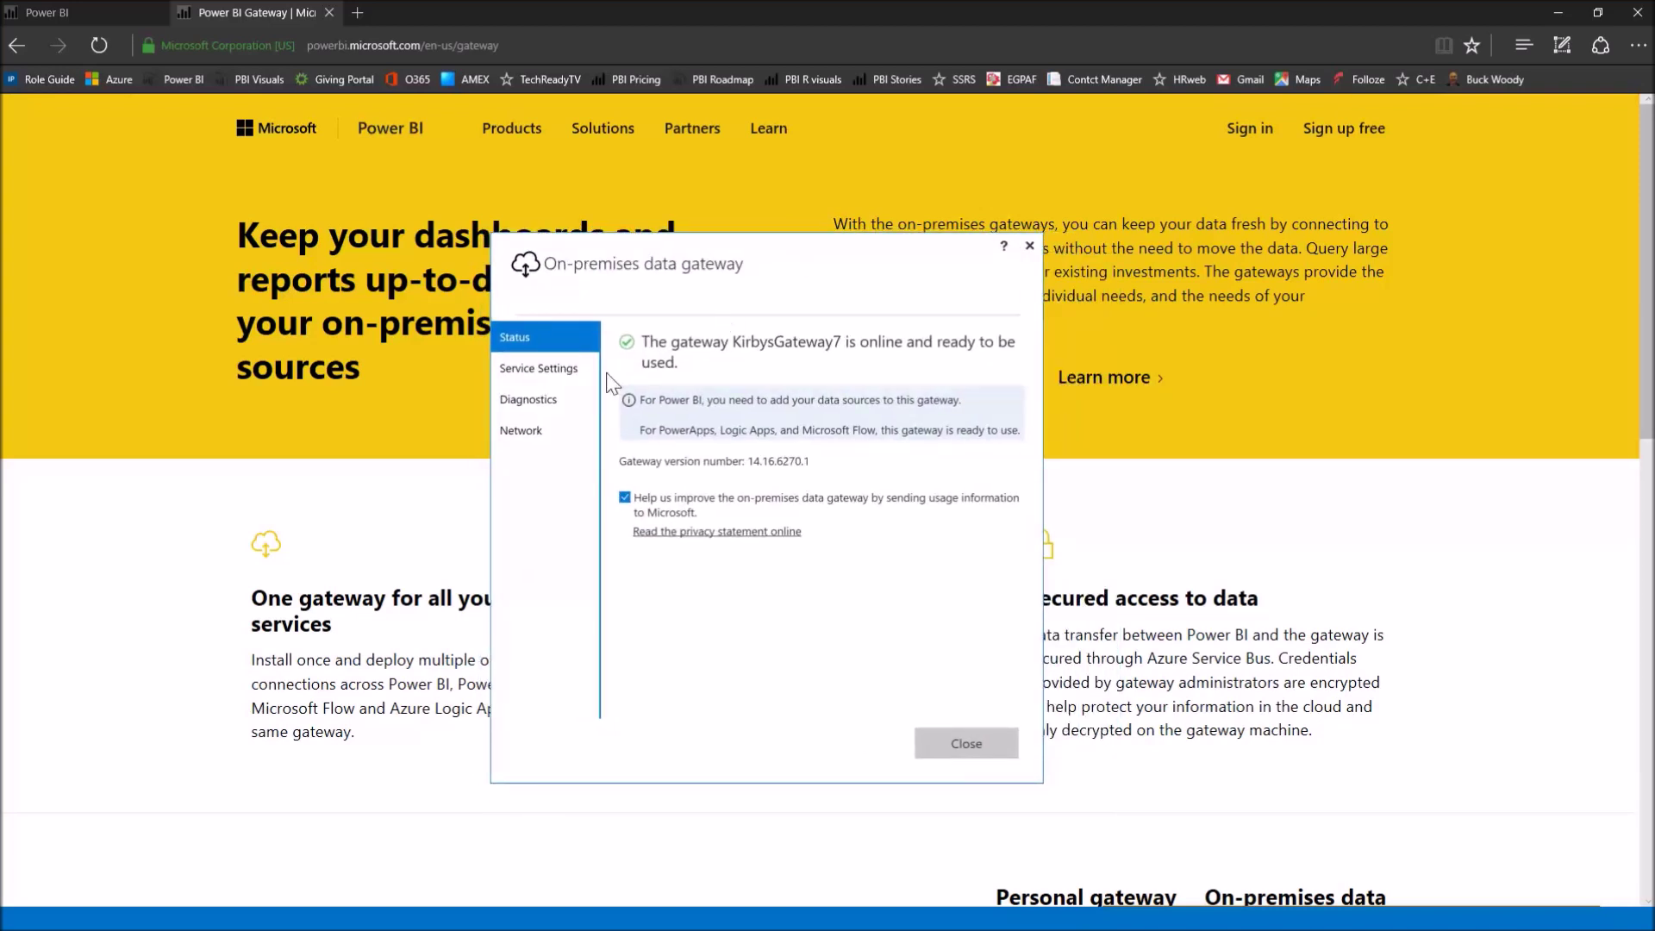
left_click(530, 402)
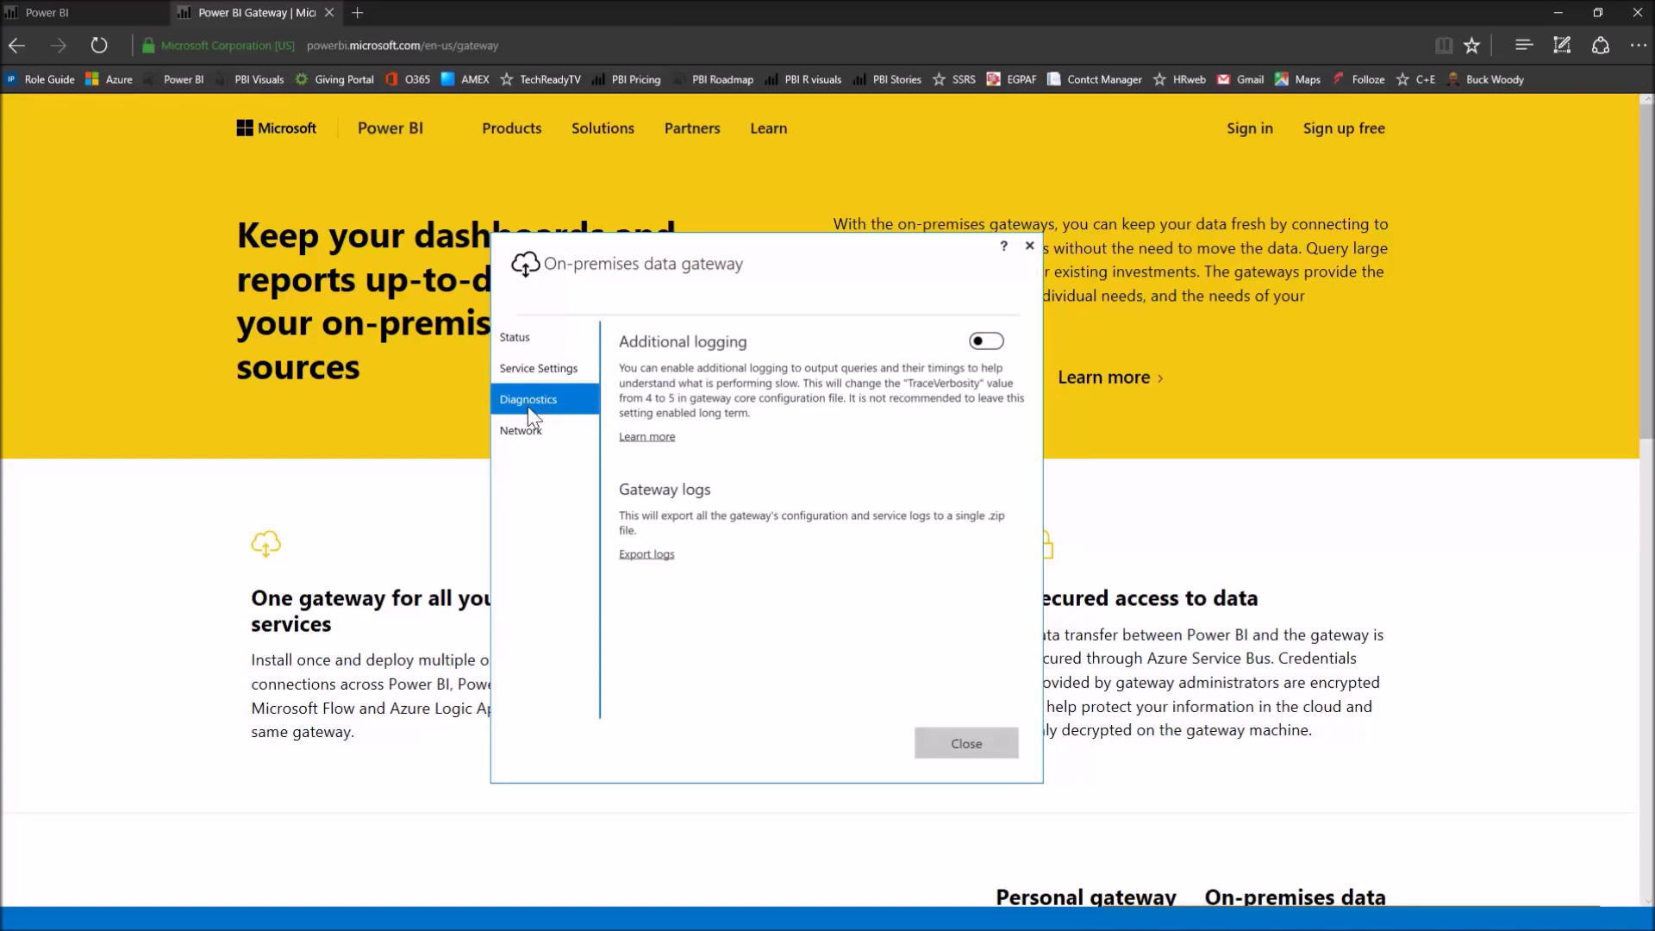
left_click(521, 433)
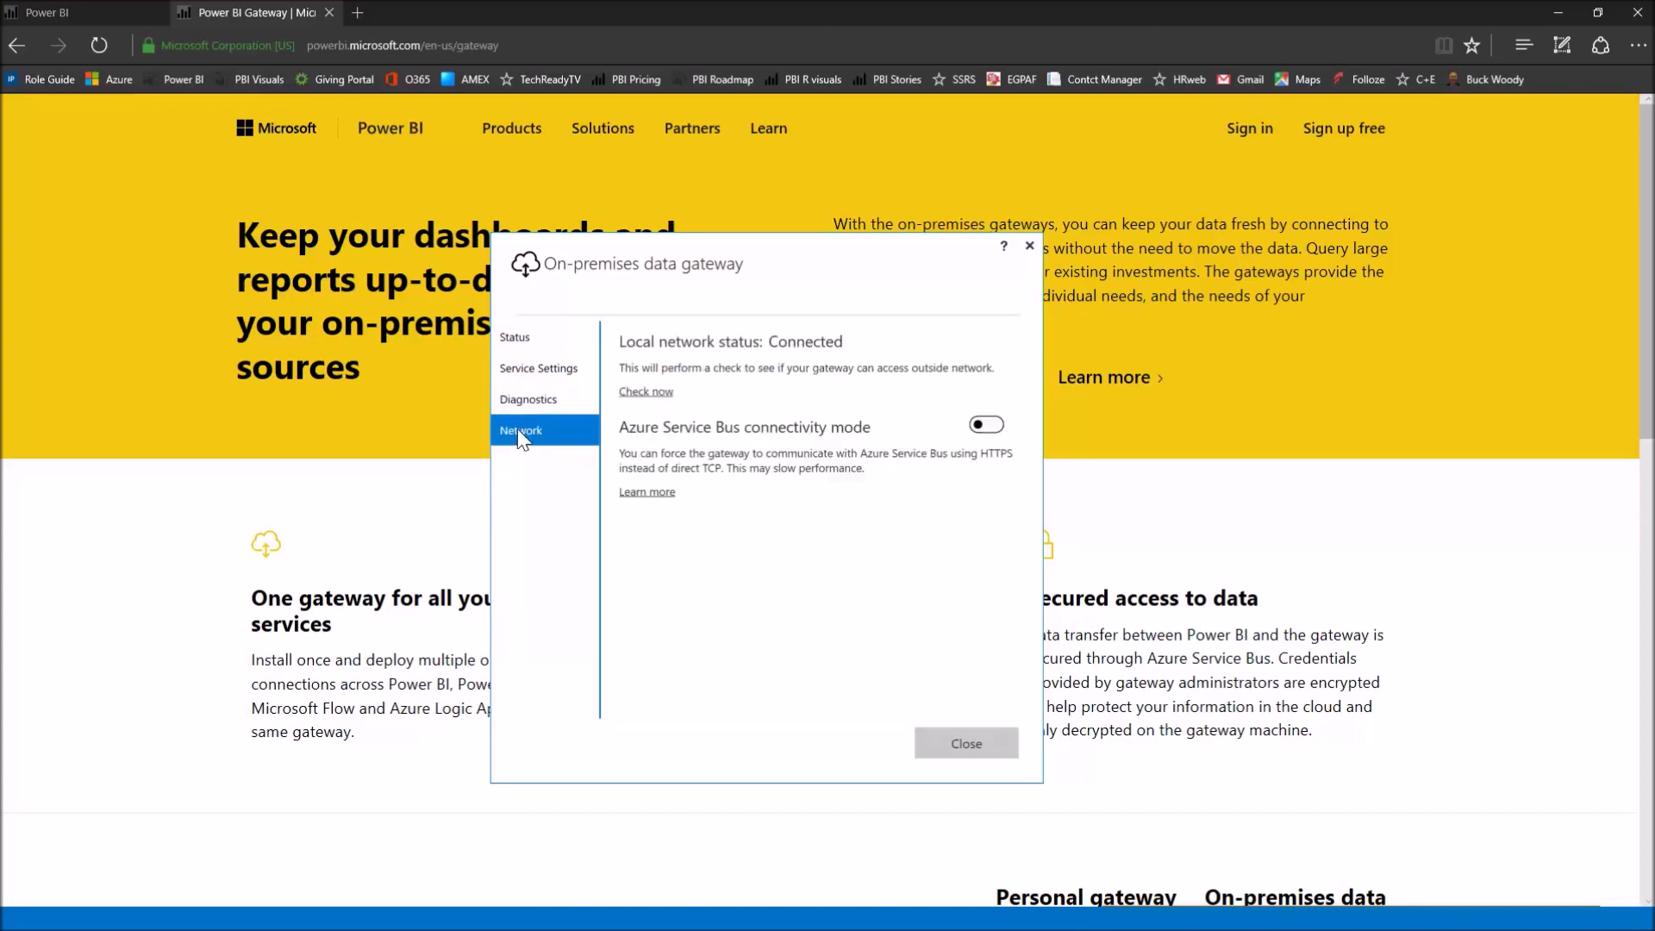
left_click(512, 341)
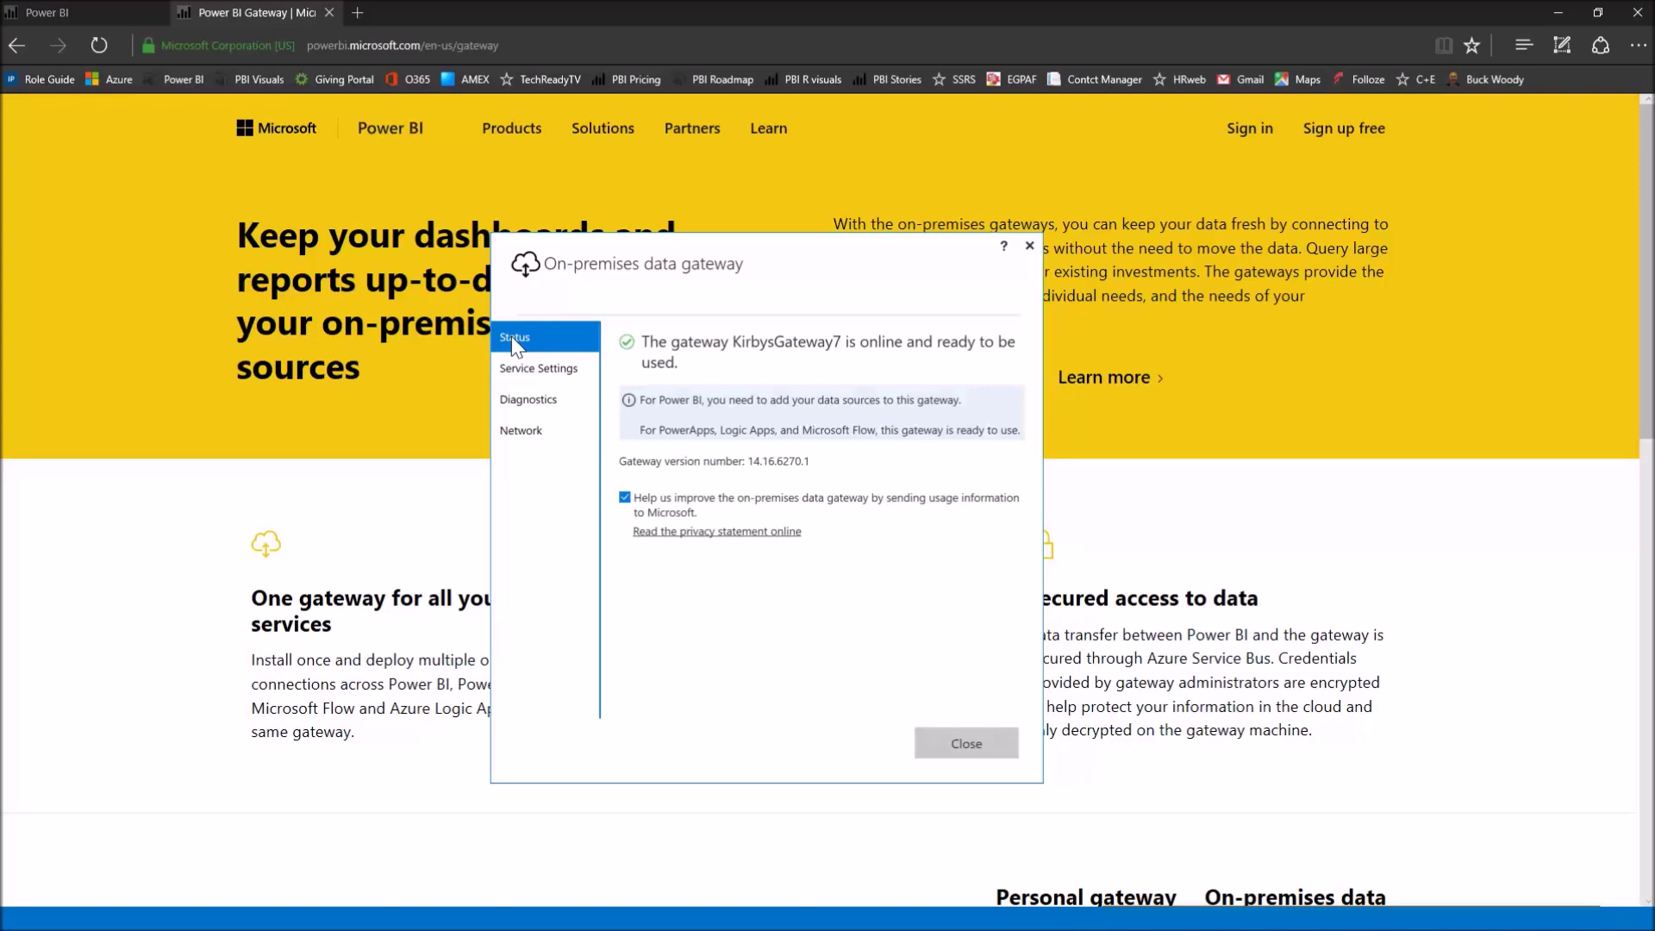
left_click(967, 747)
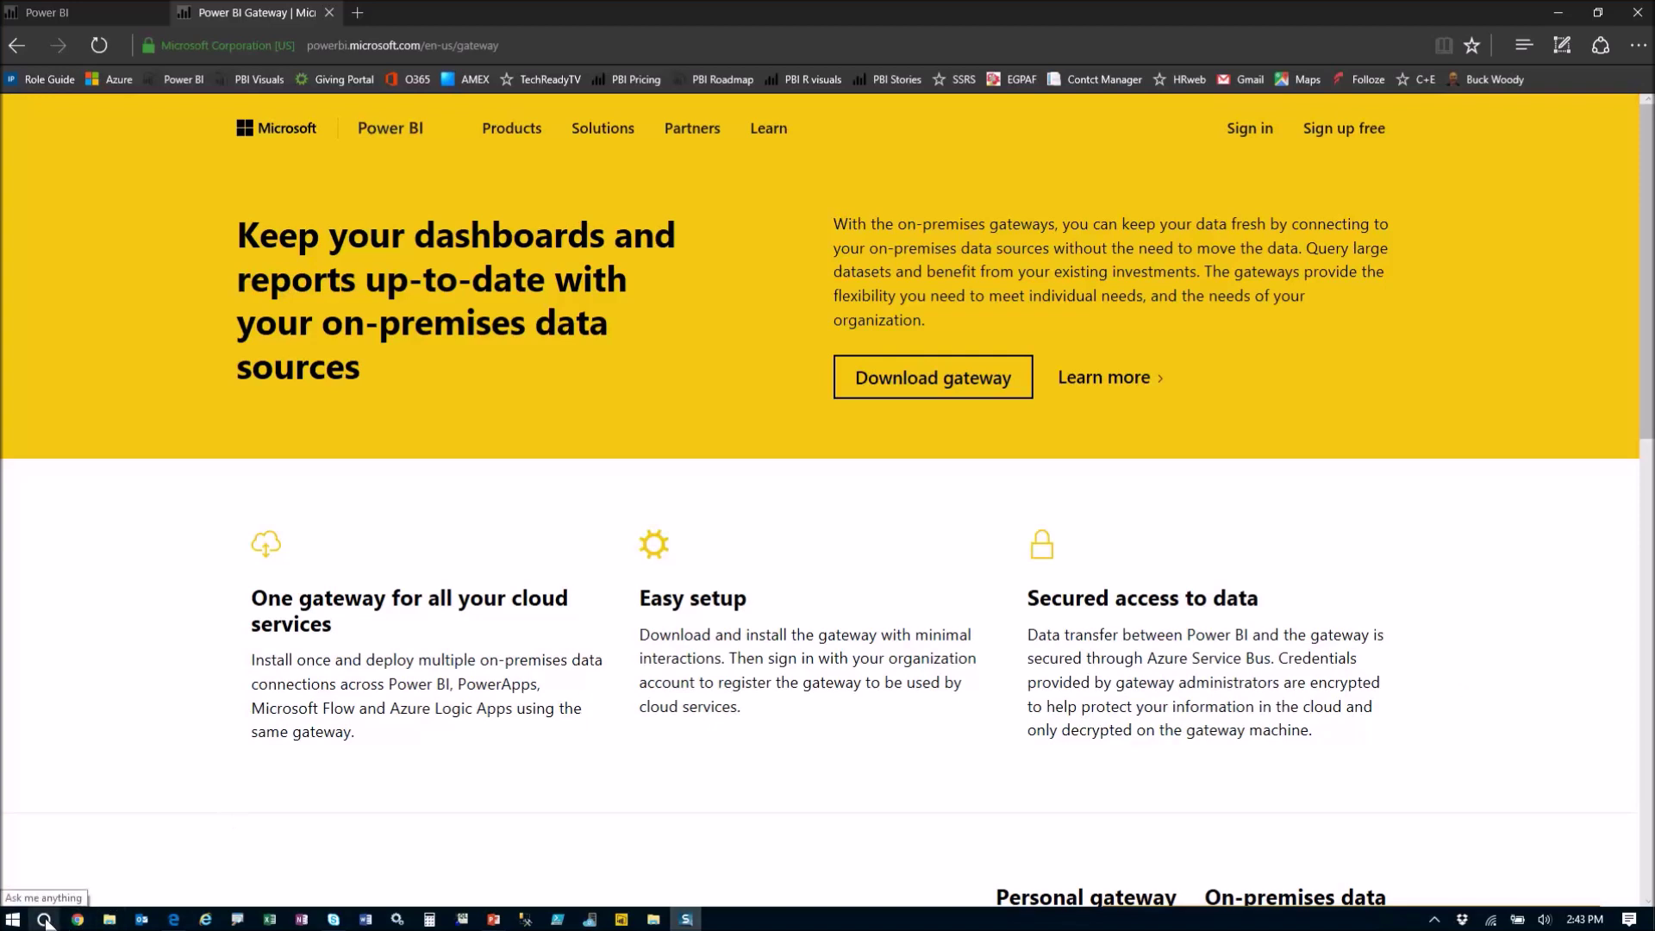
Search Windows for 'gateway' and bring up options for Microsoft Data Management Gateway
left_click(45, 920)
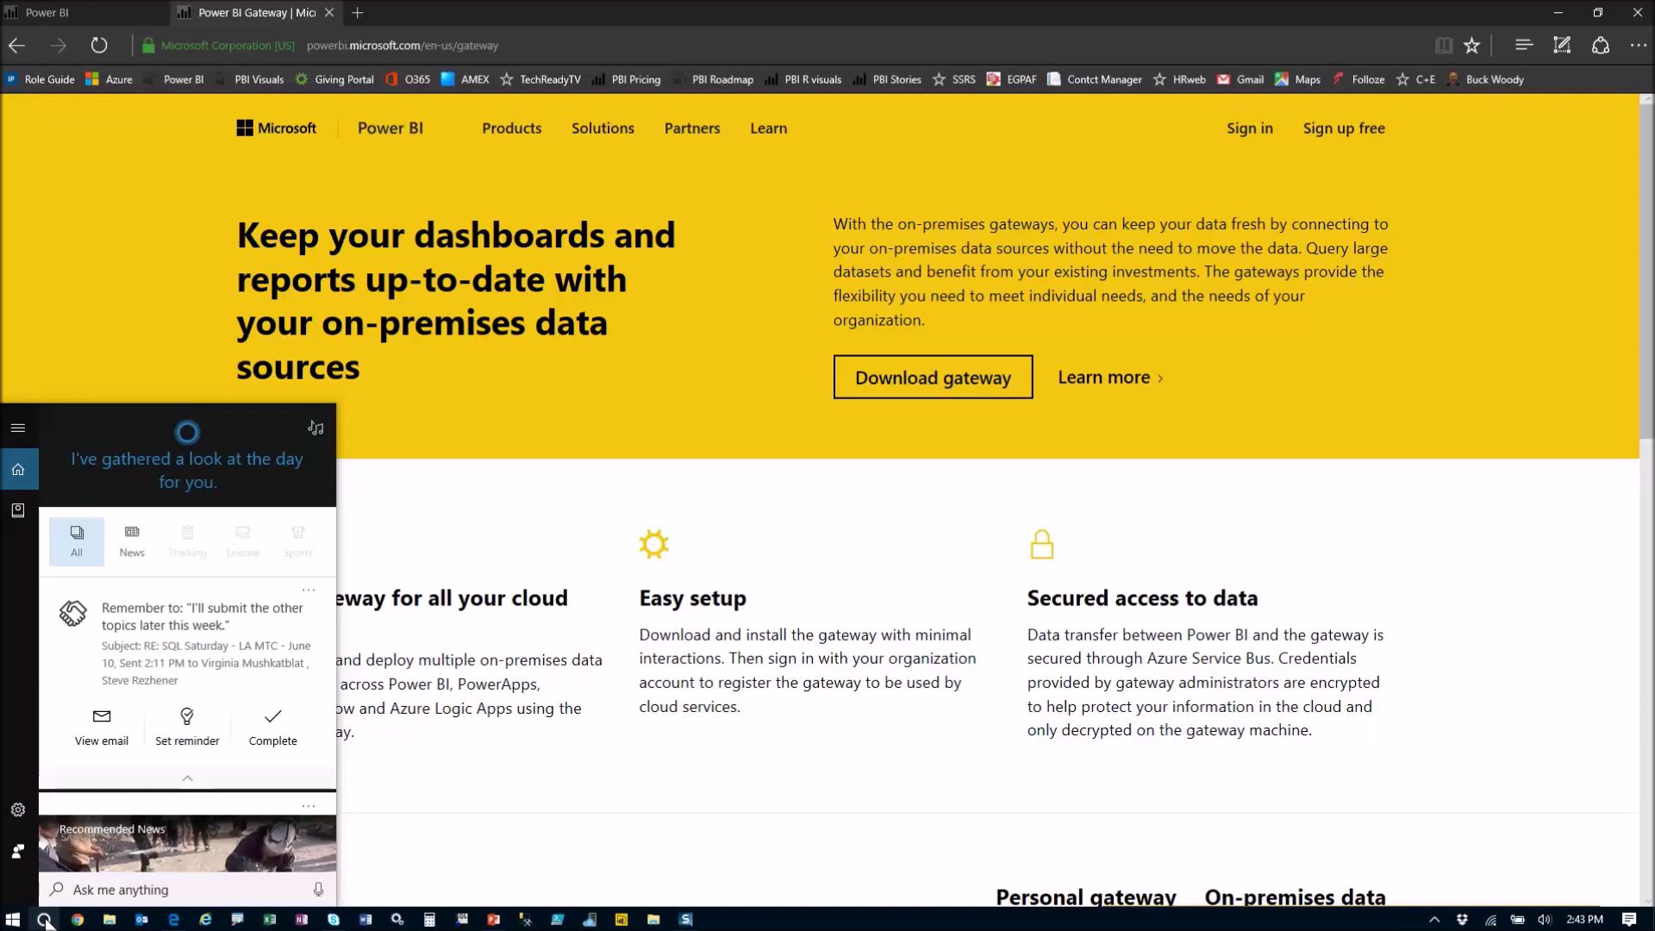
type("gateway")
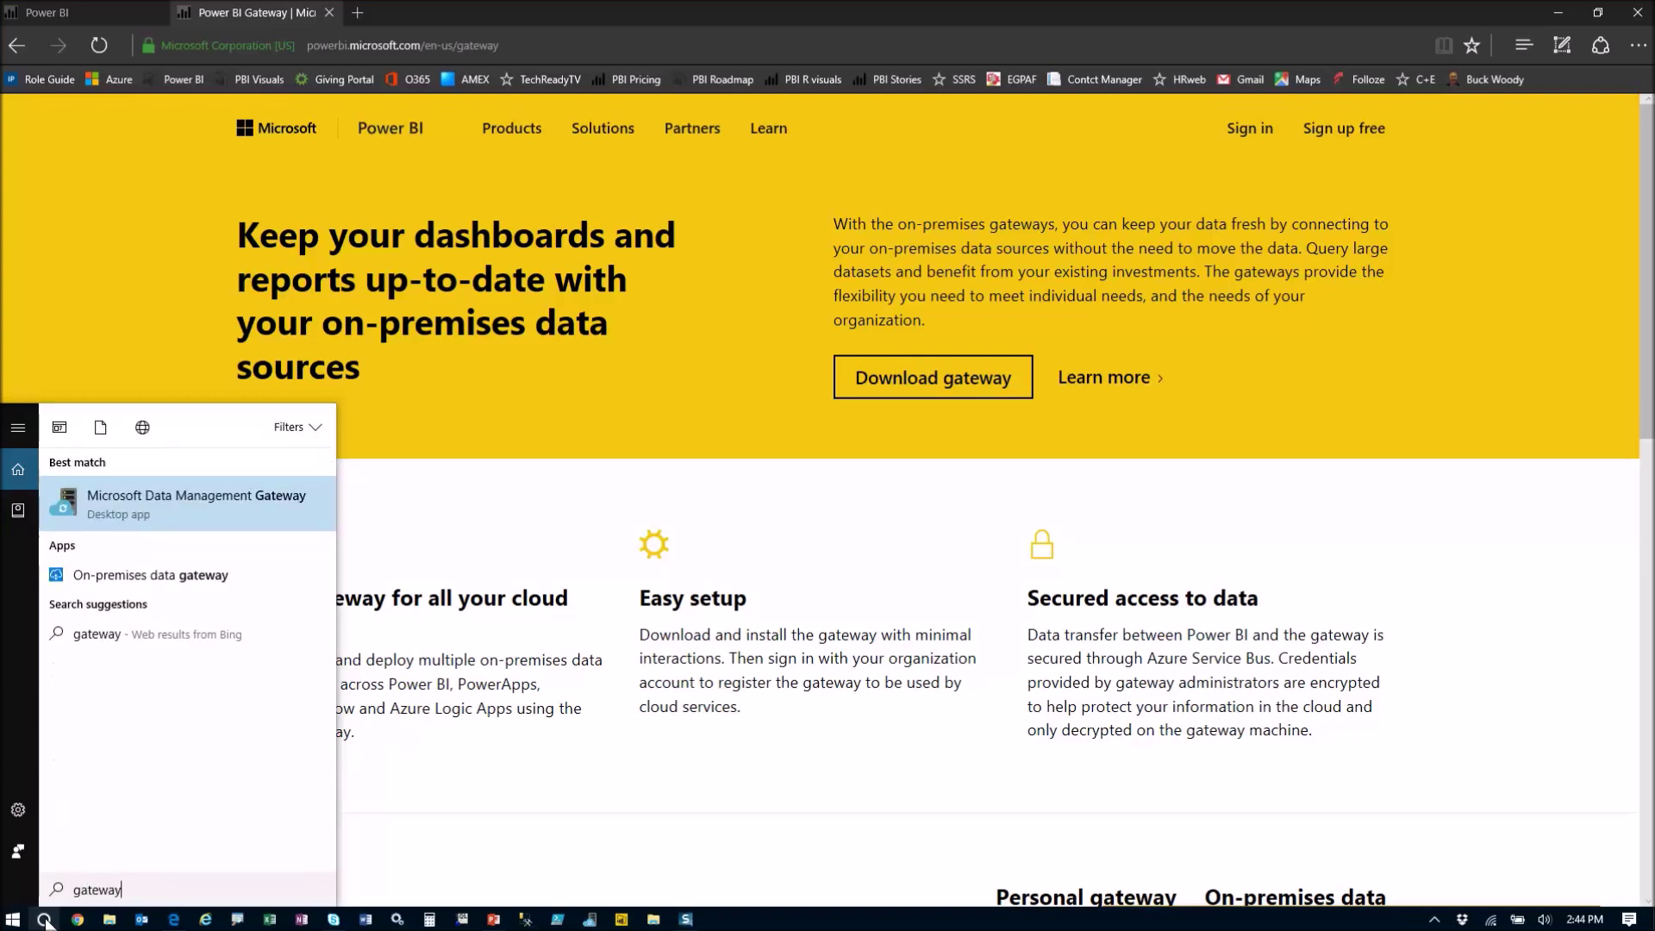
right_click(160, 517)
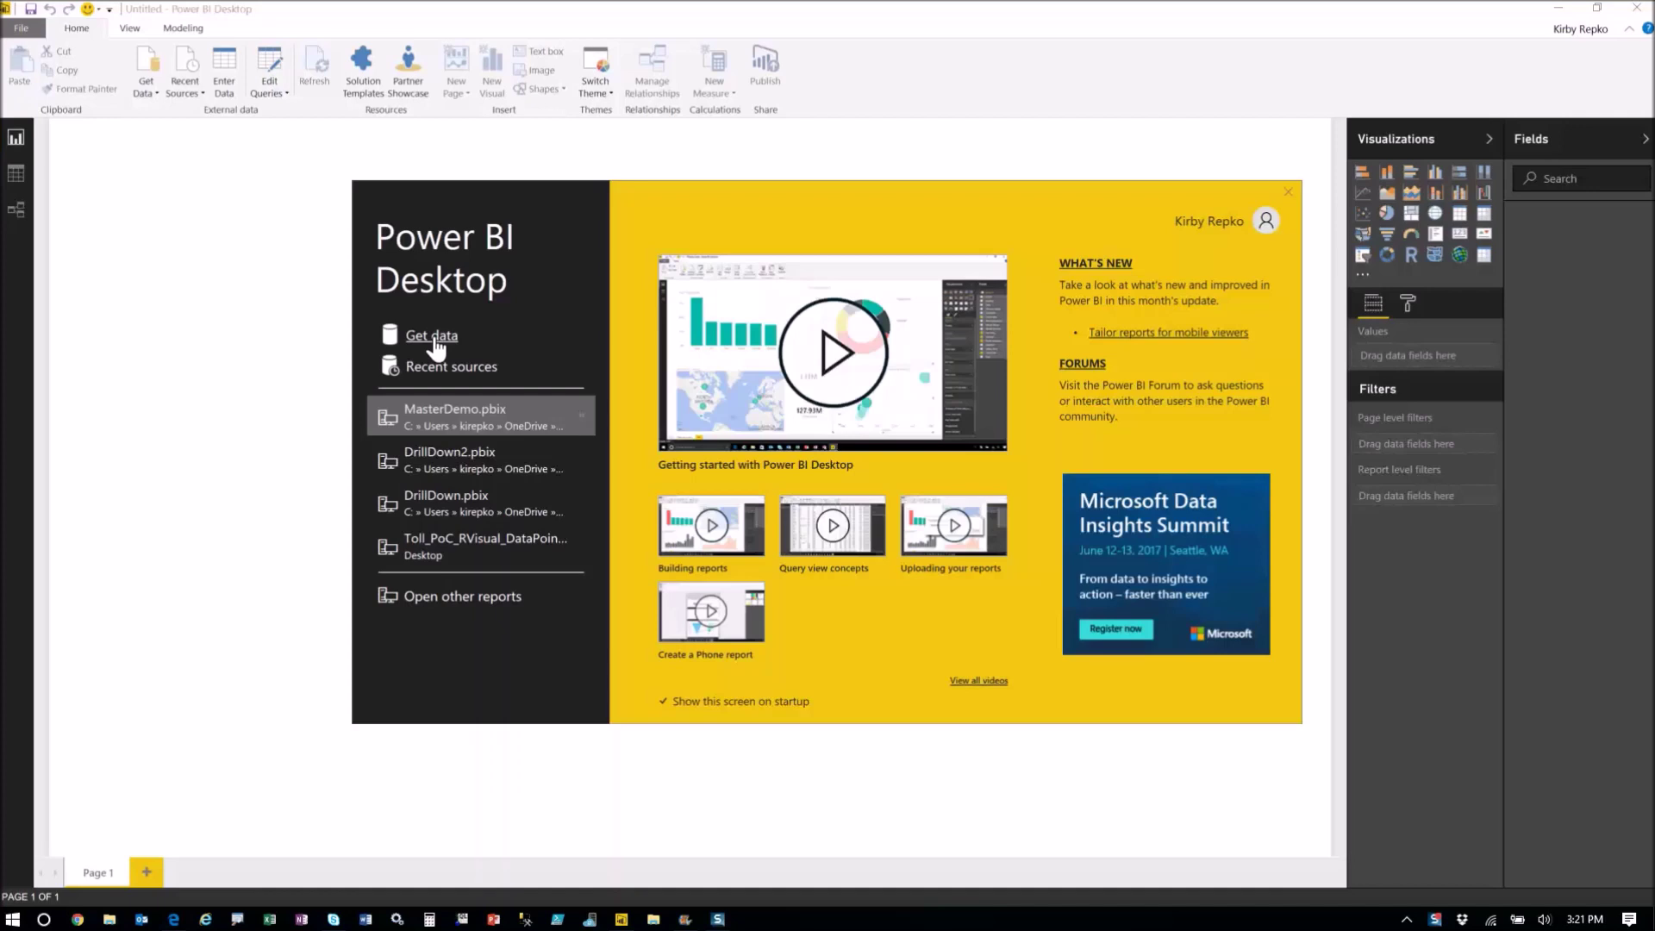
Connect to the SQL Server database 'aw' on the pasted local server in Import mode
left_click(435, 343)
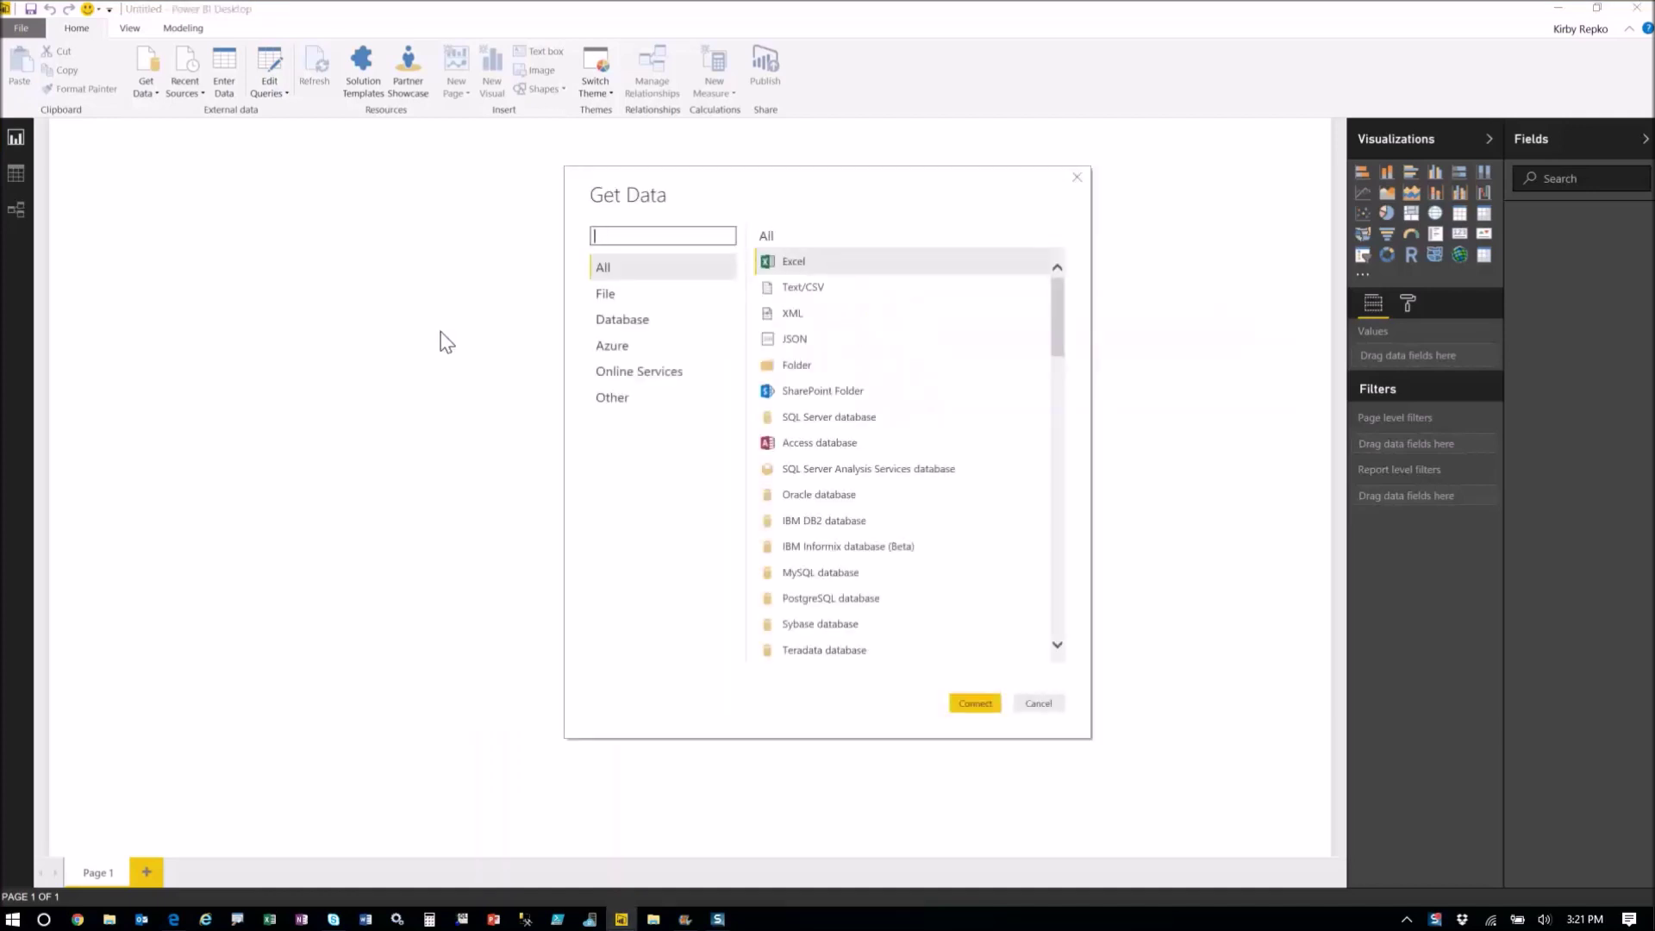
left_click(639, 325)
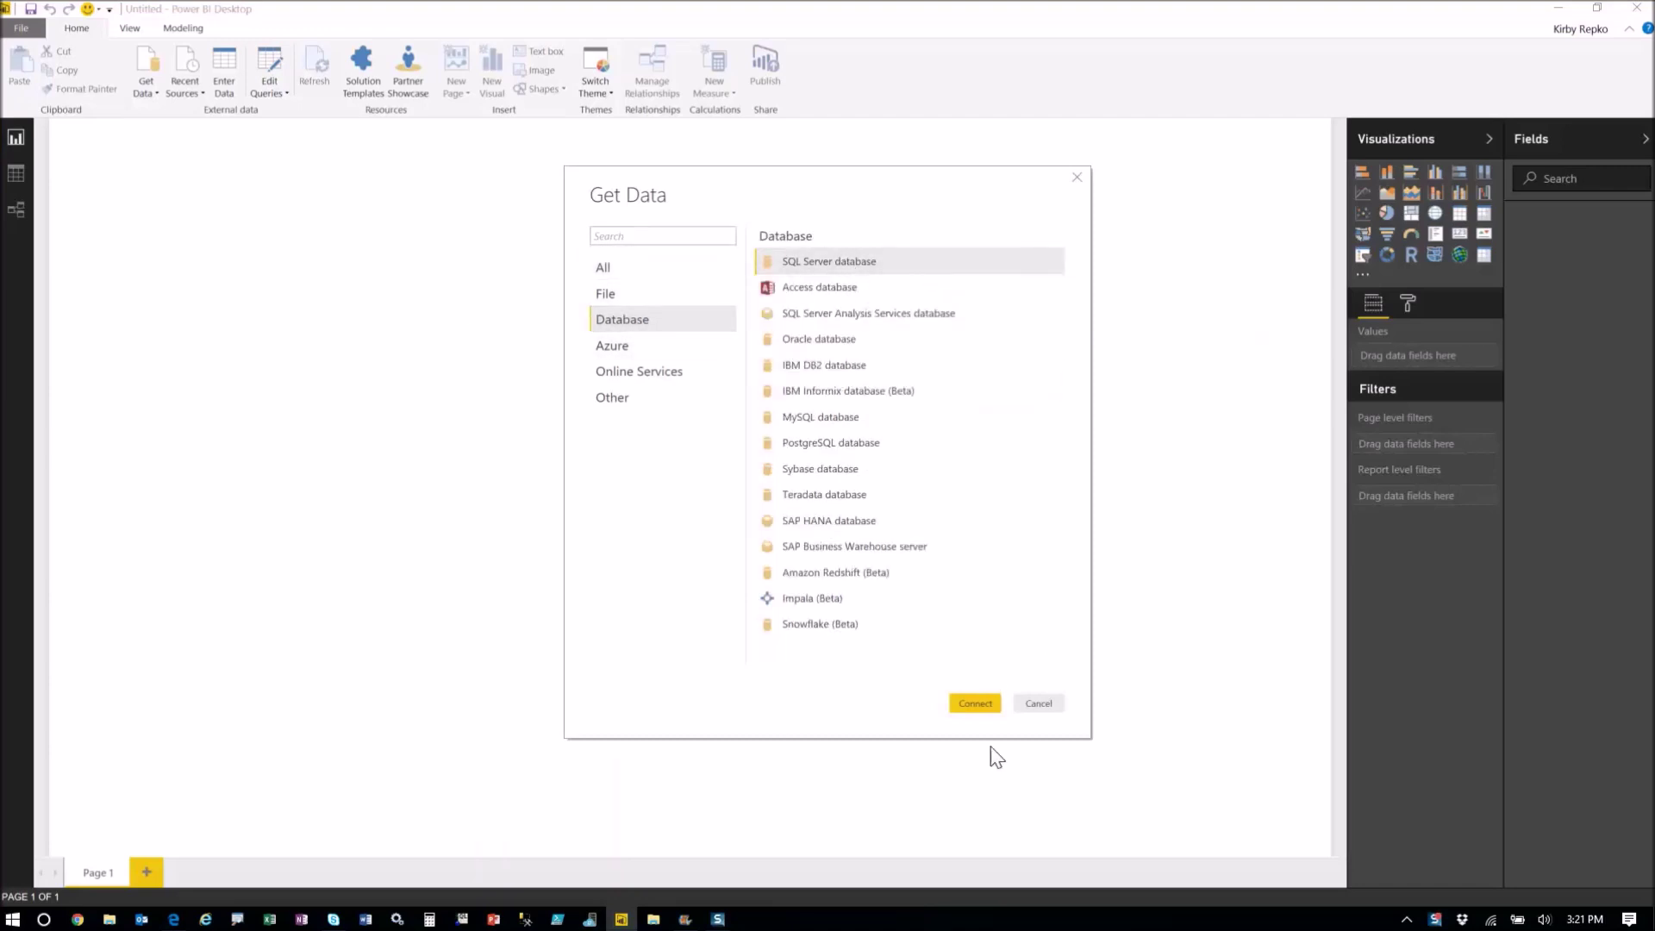
left_click(982, 705)
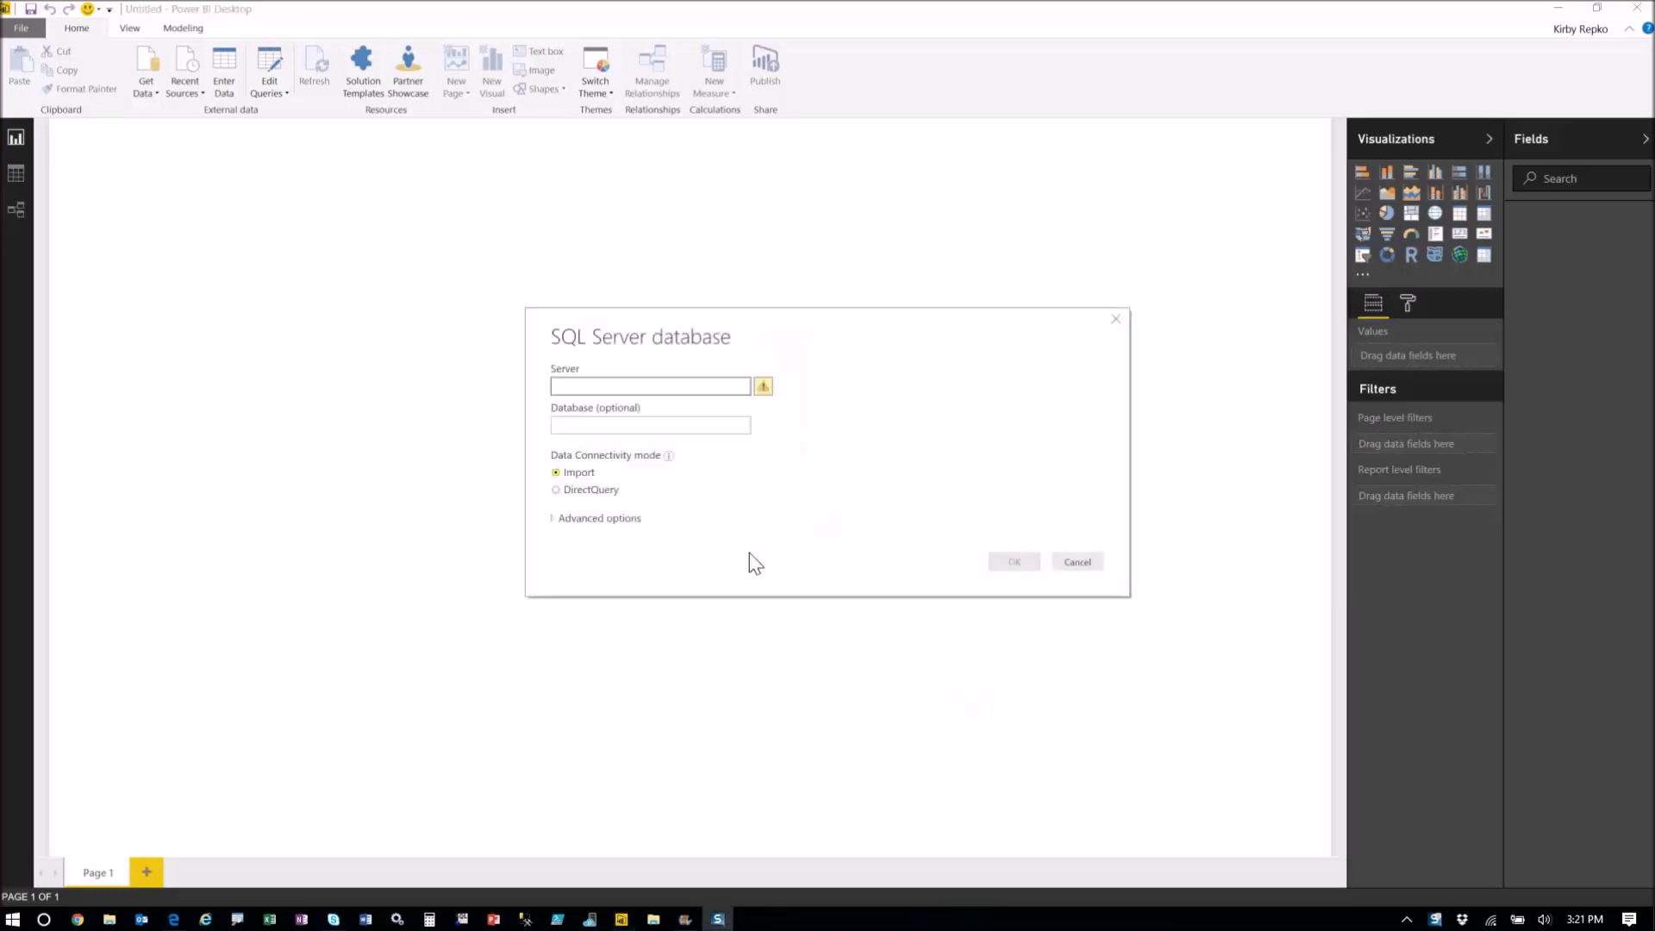
left_click(601, 385)
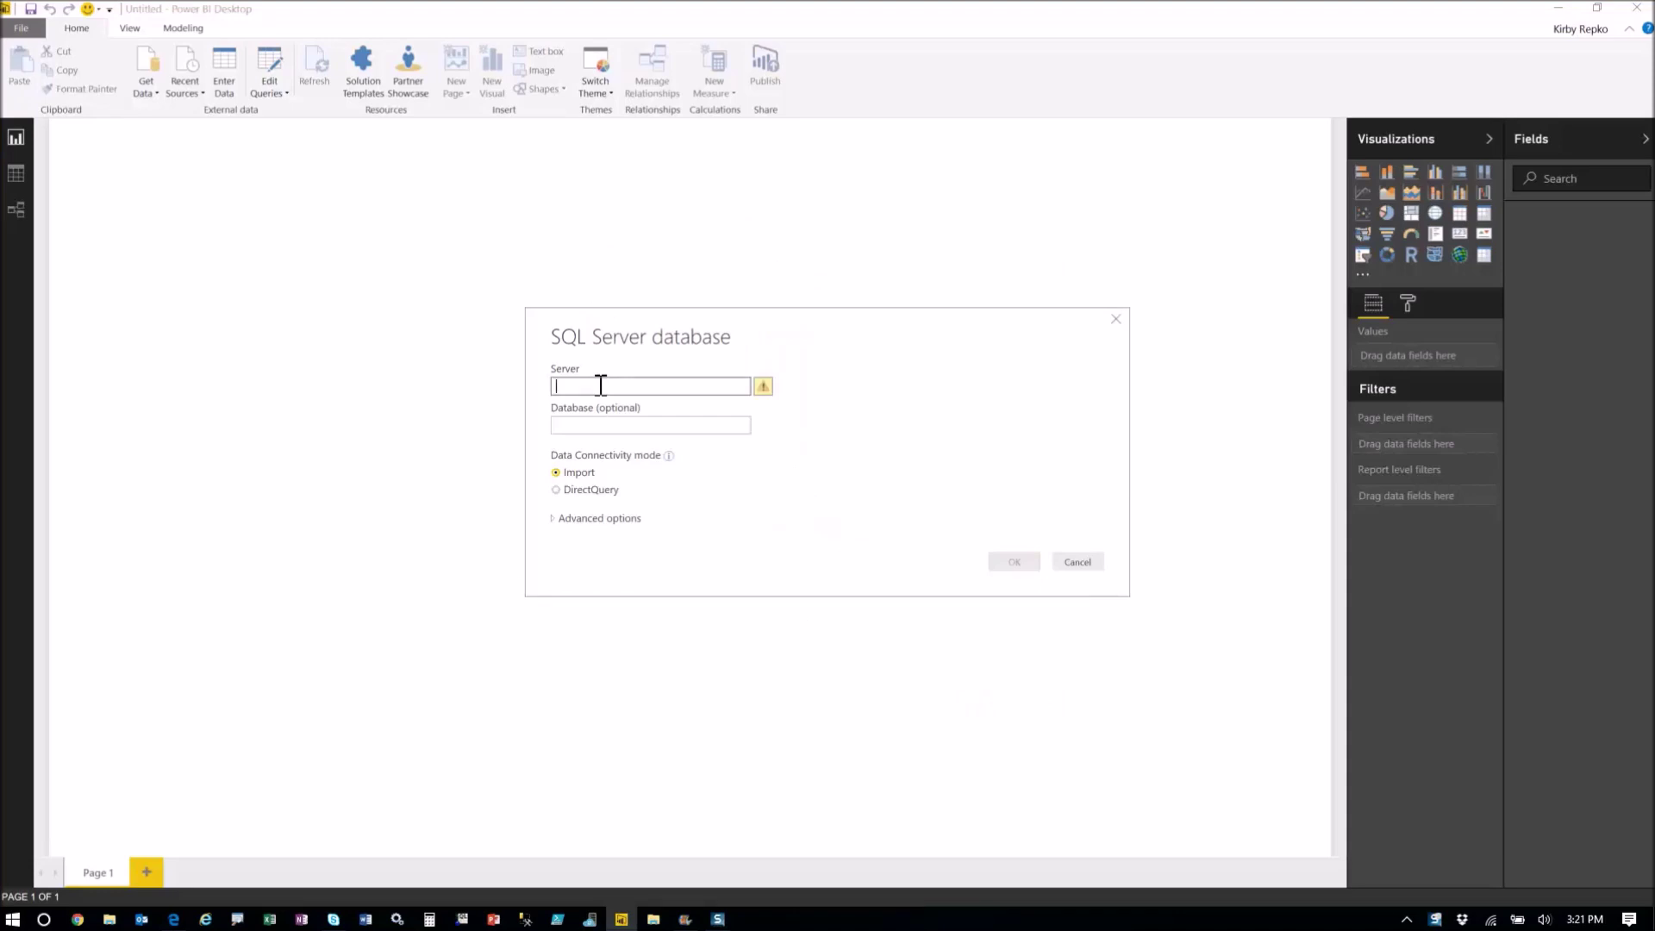
type("kirby-011816\\kirby")
left_click(590, 425)
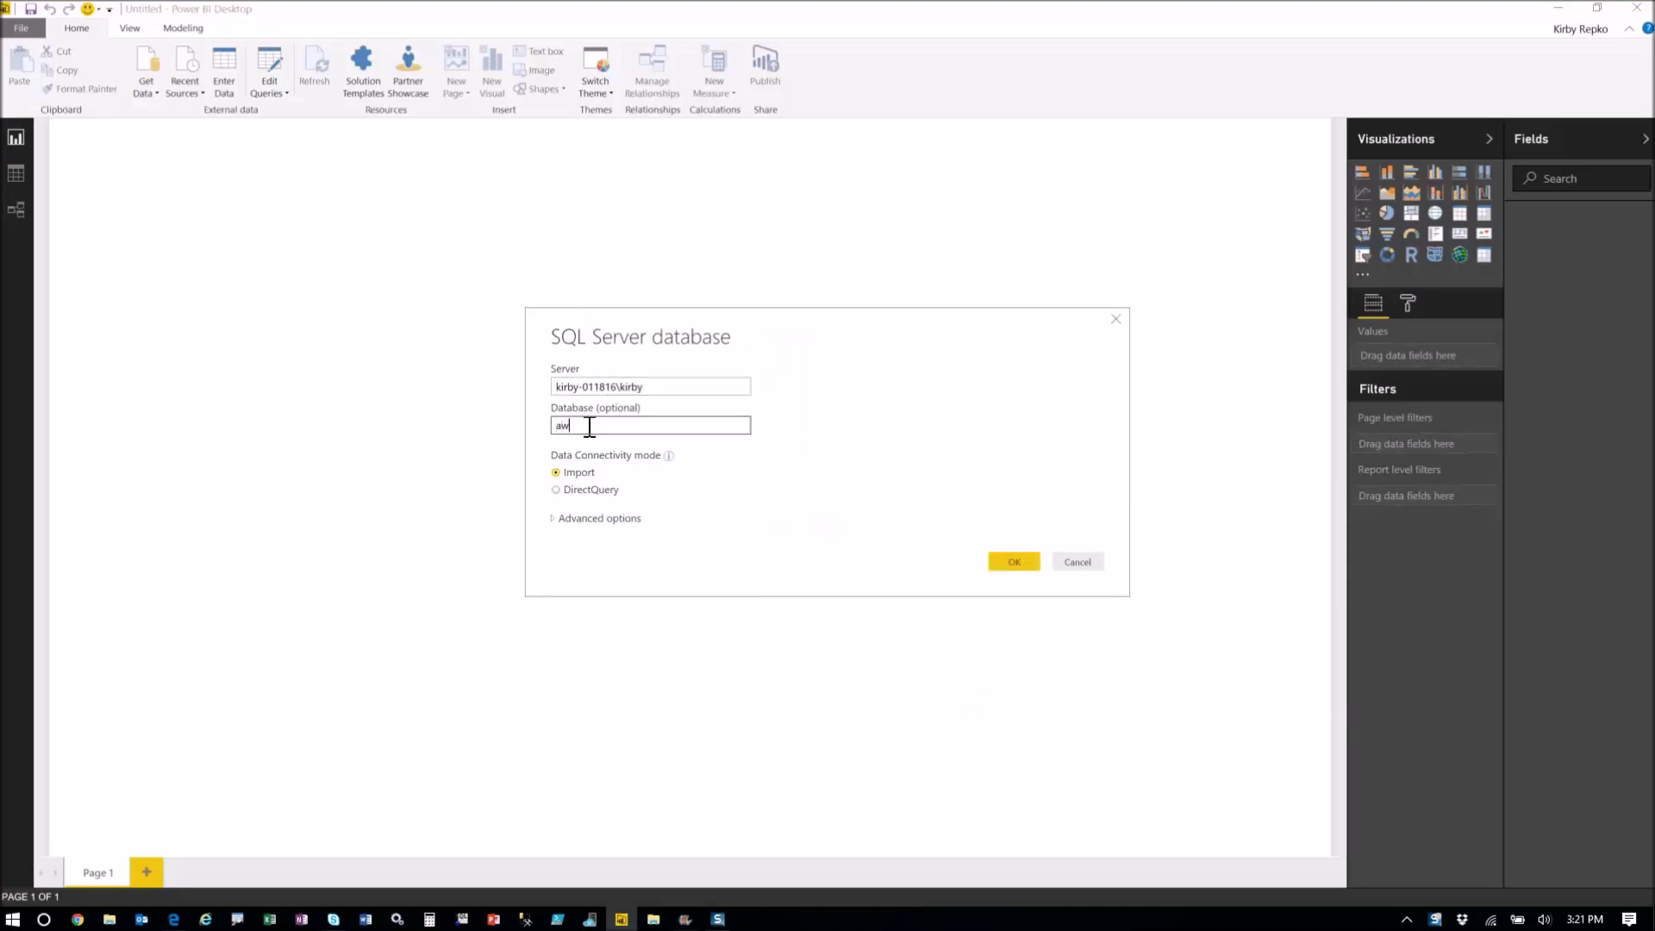
left_click(1016, 557)
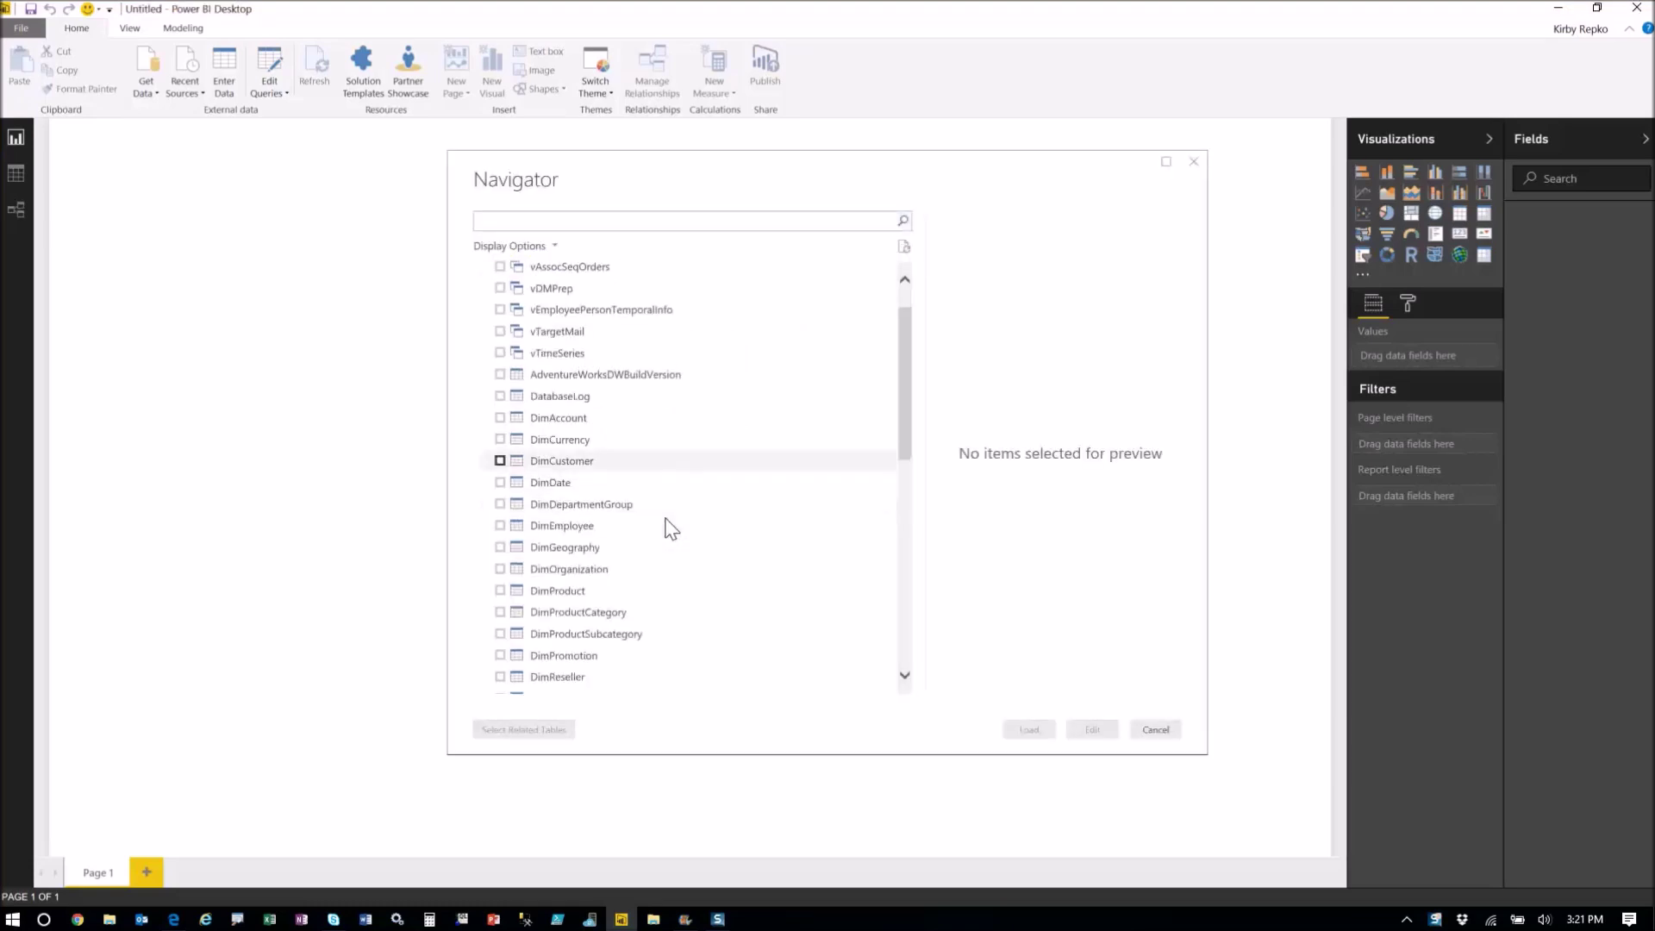
Tick Location Lookup in the Navigator list and load it into the report
scroll(671, 529, "down", 10)
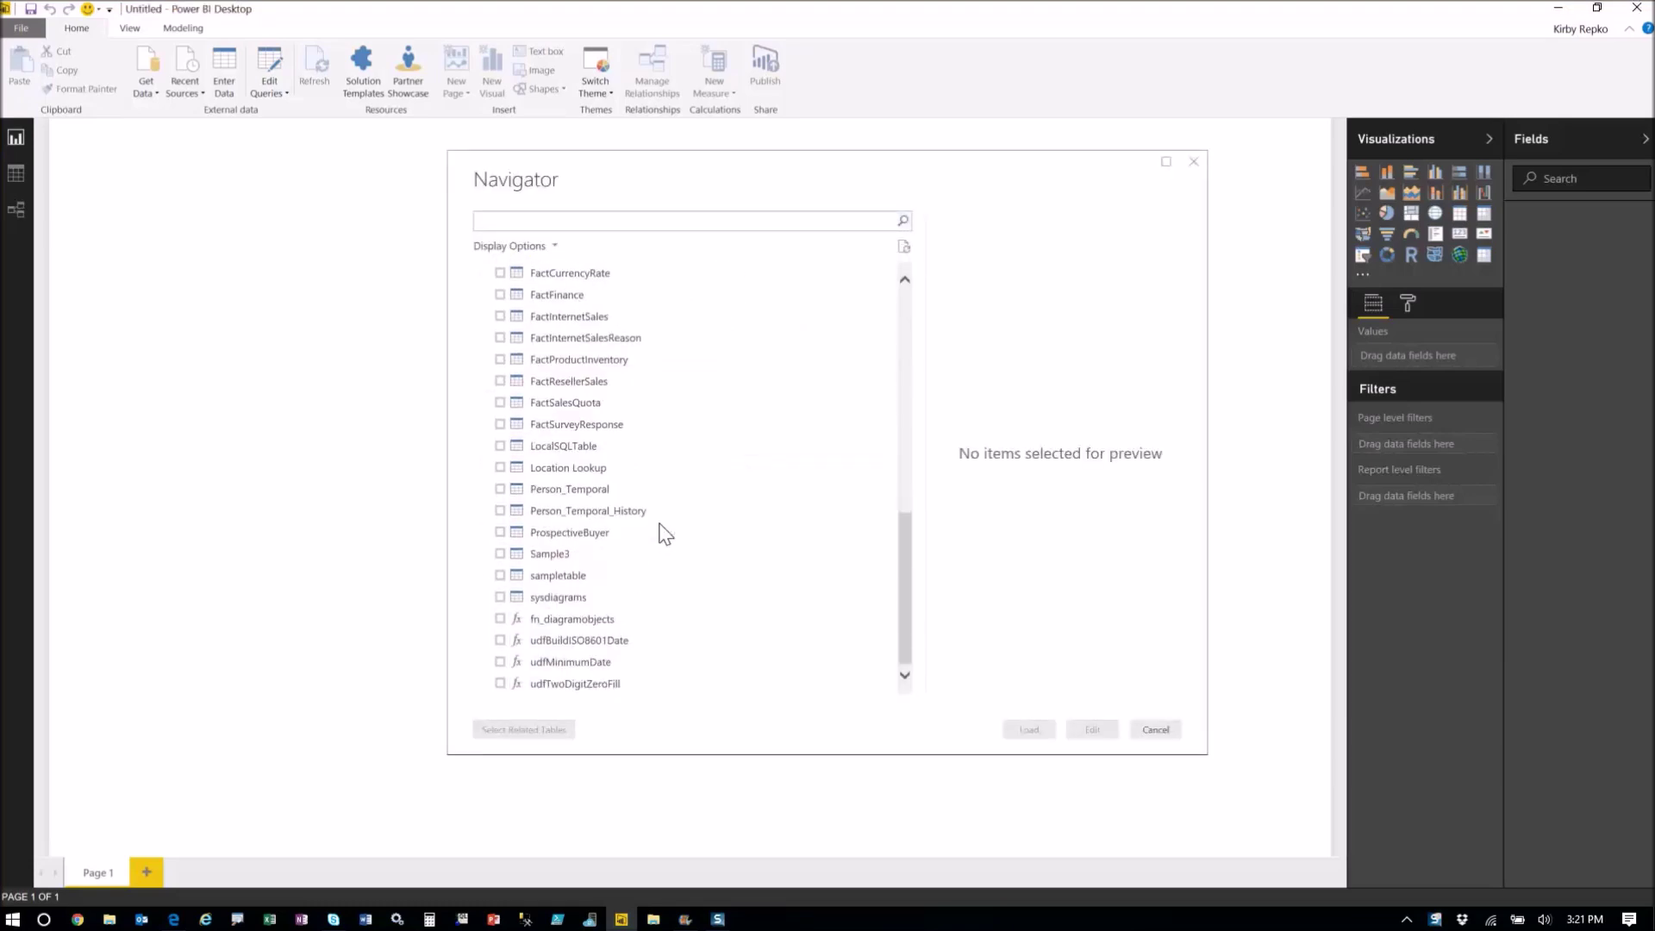
left_click(500, 467)
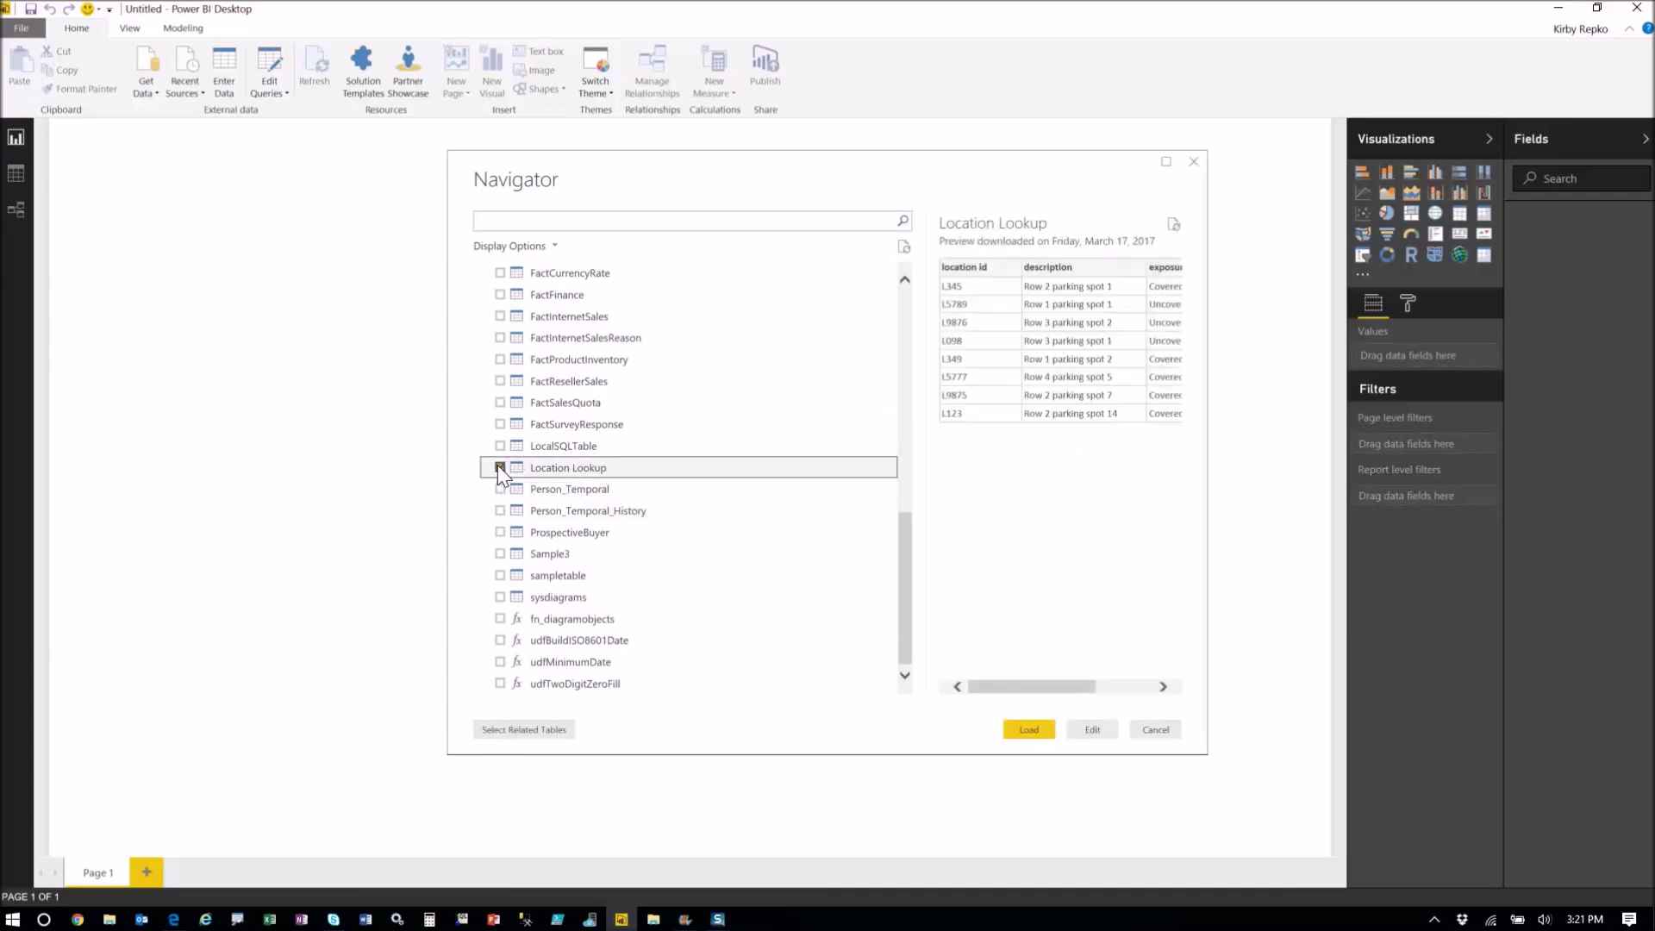
left_click(1029, 730)
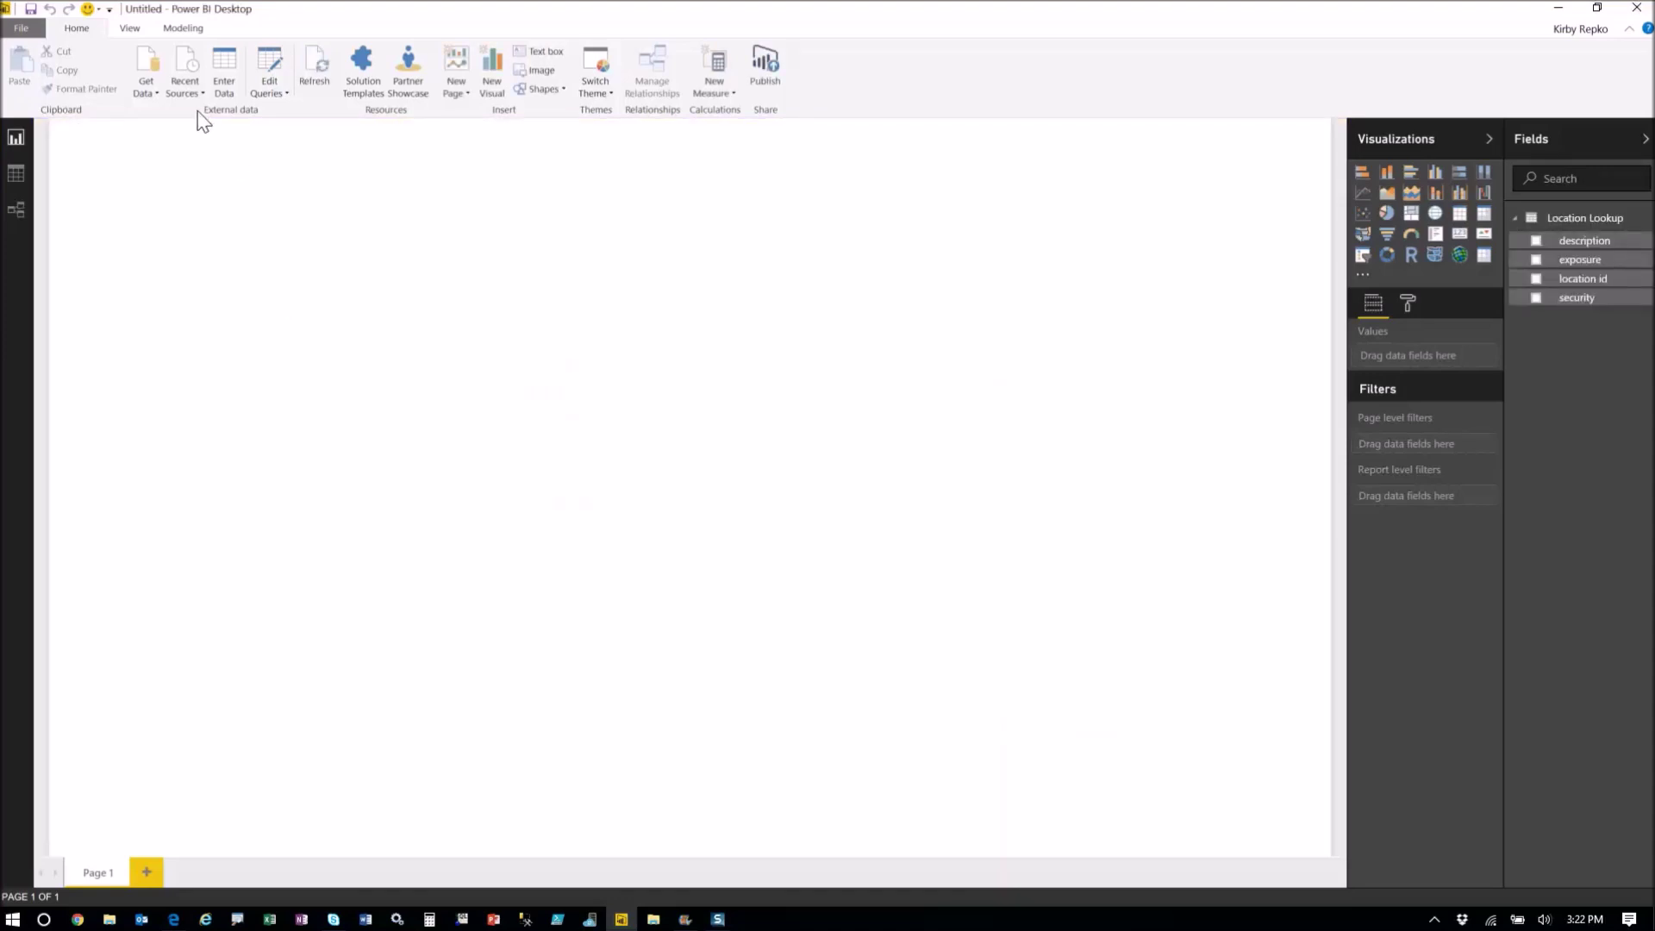
Load the Inventory List sheet from the Excel workbook CarInventory2.xlsx
left_click(144, 68)
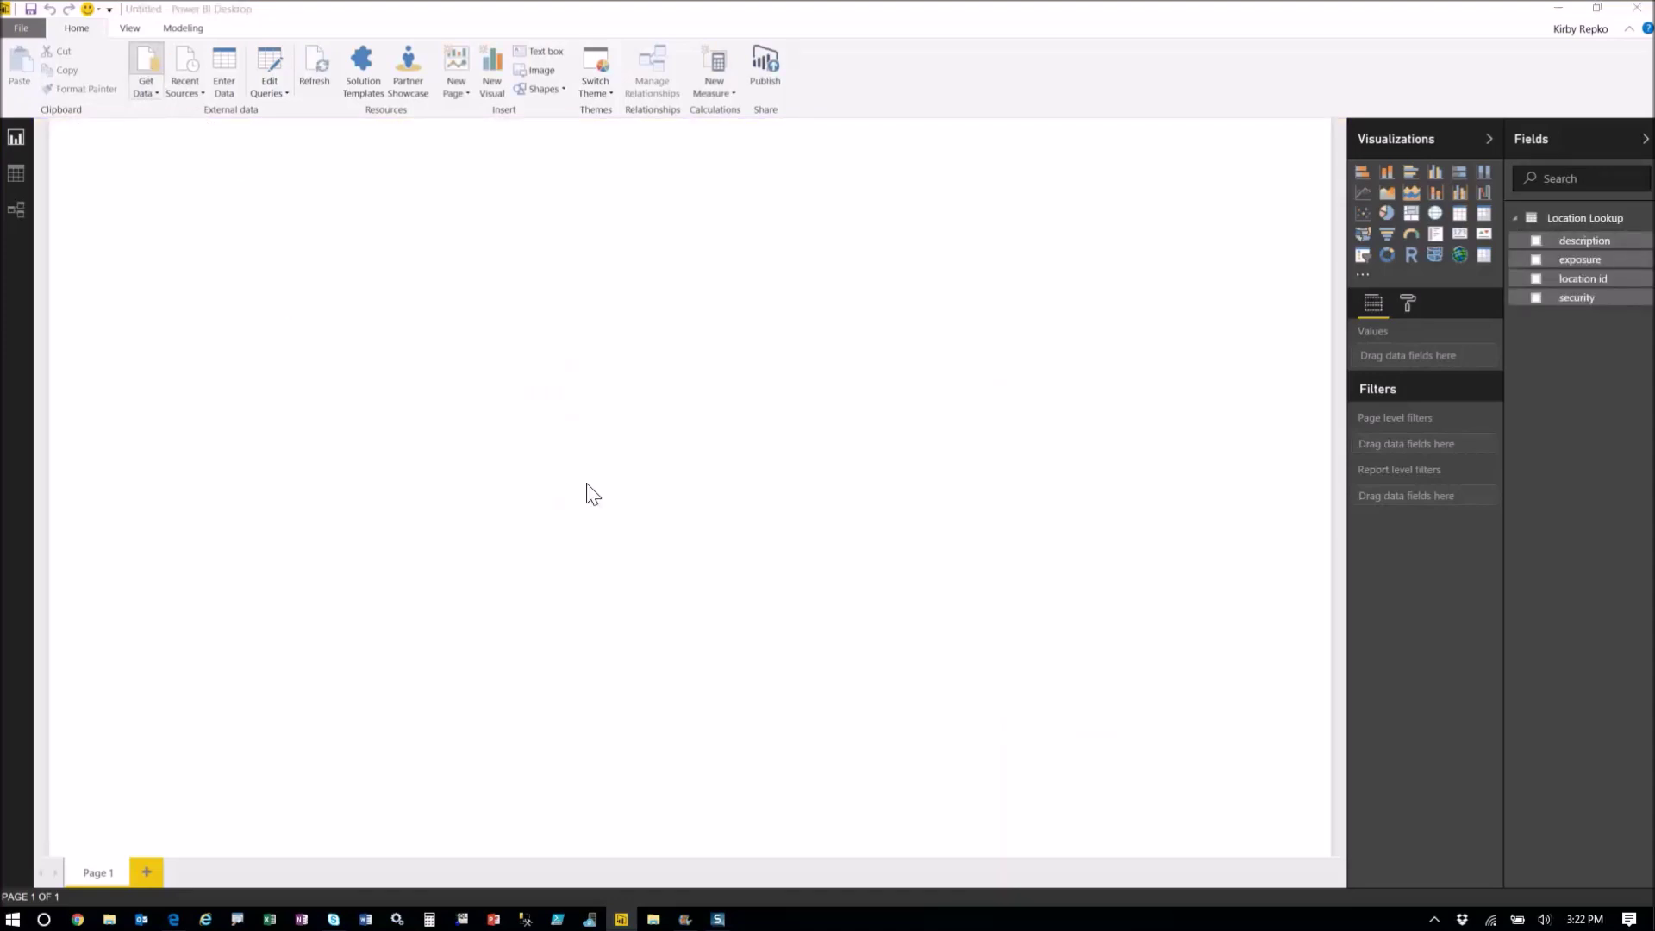
double_click(821, 259)
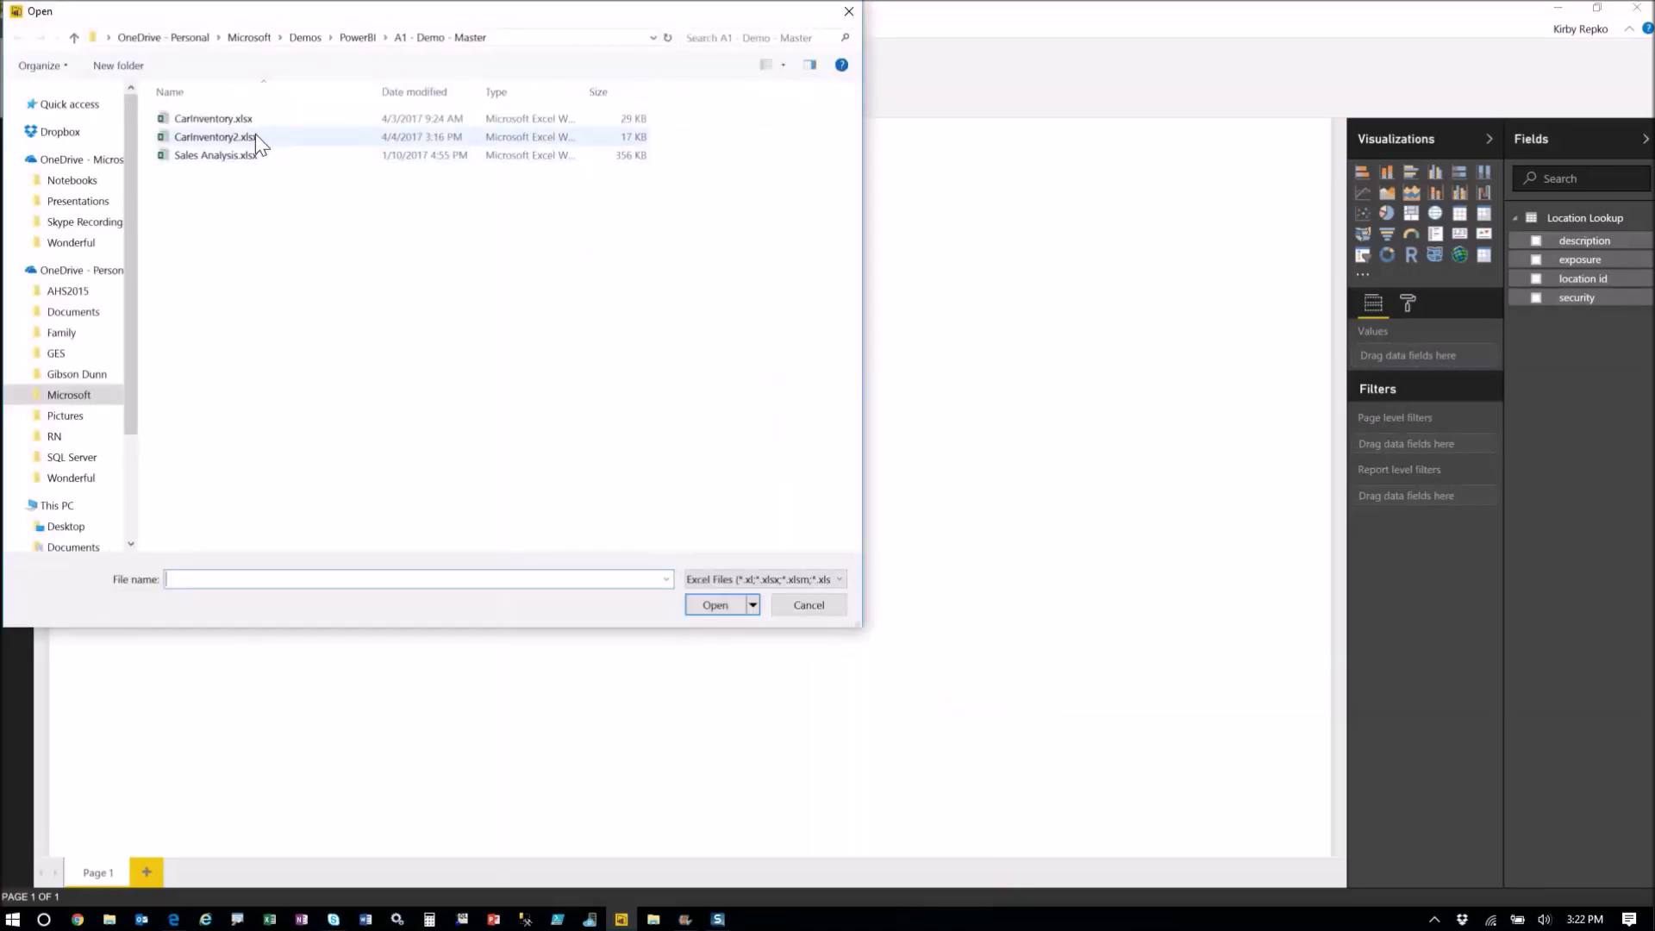
double_click(252, 136)
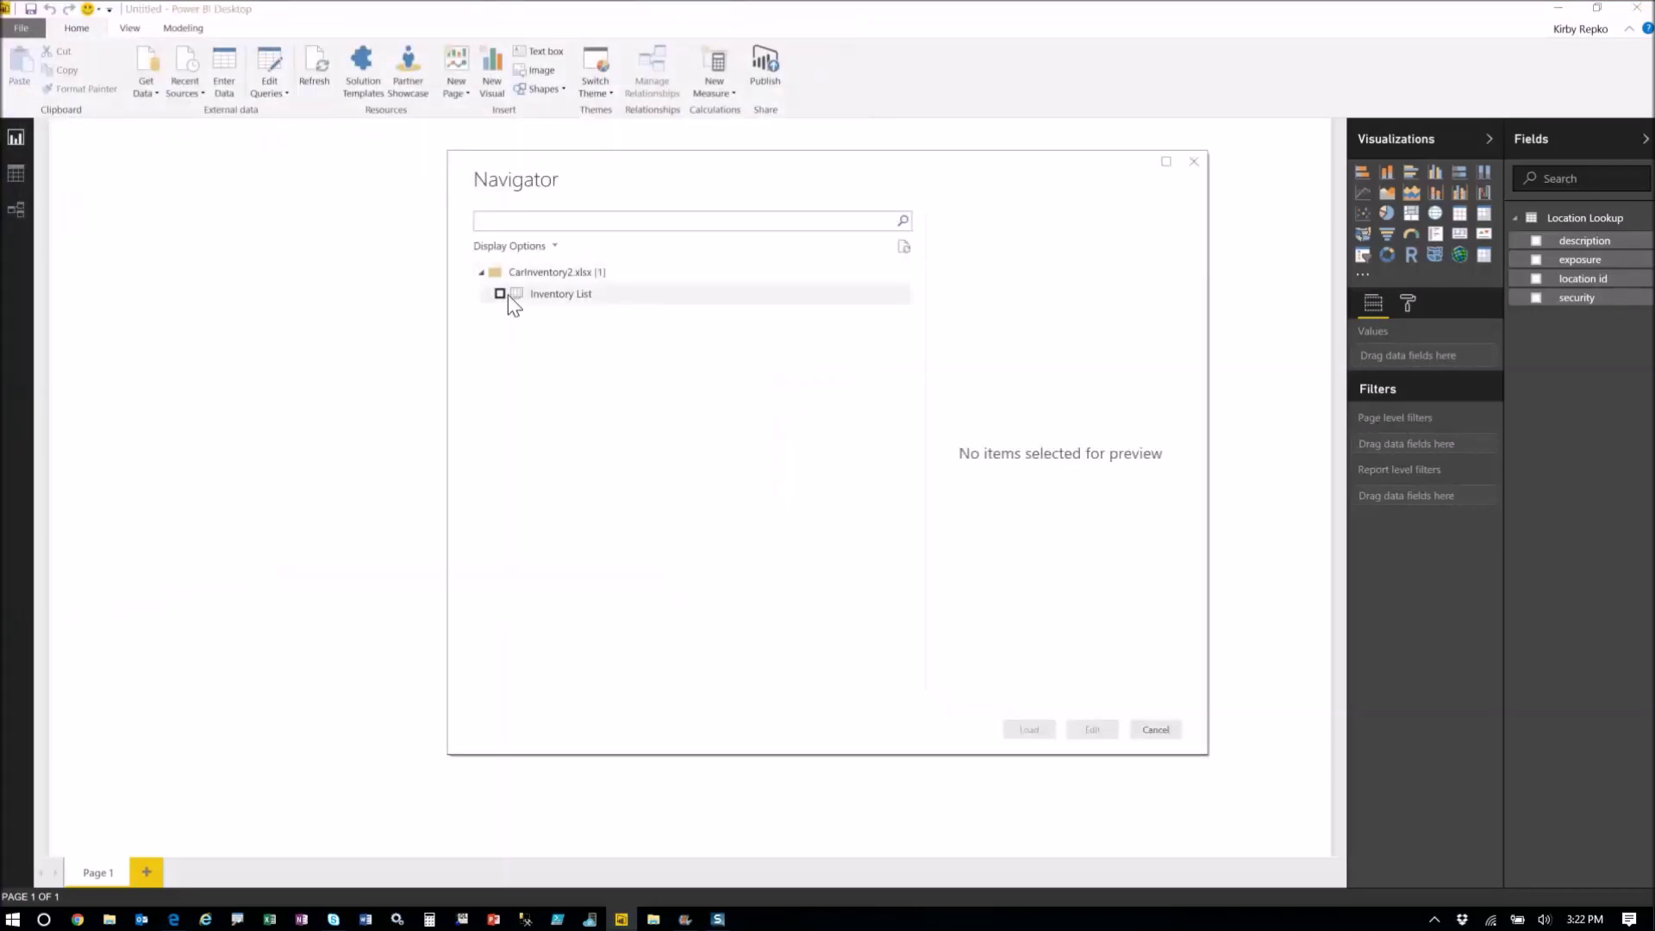
left_click(500, 293)
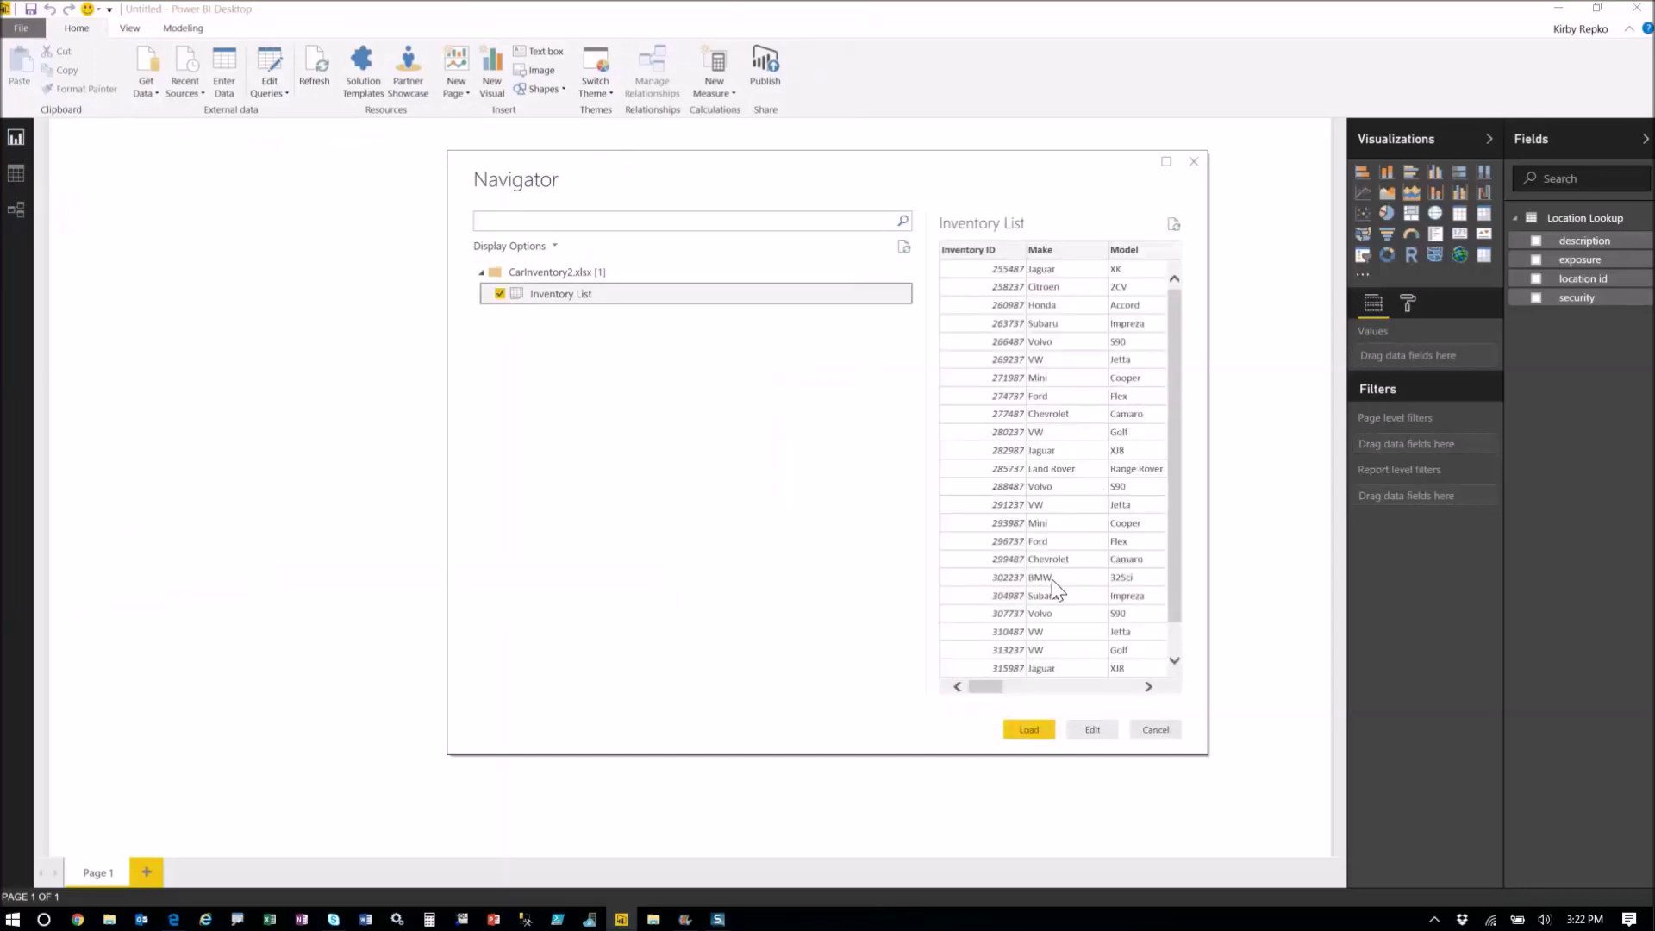
left_click(1033, 728)
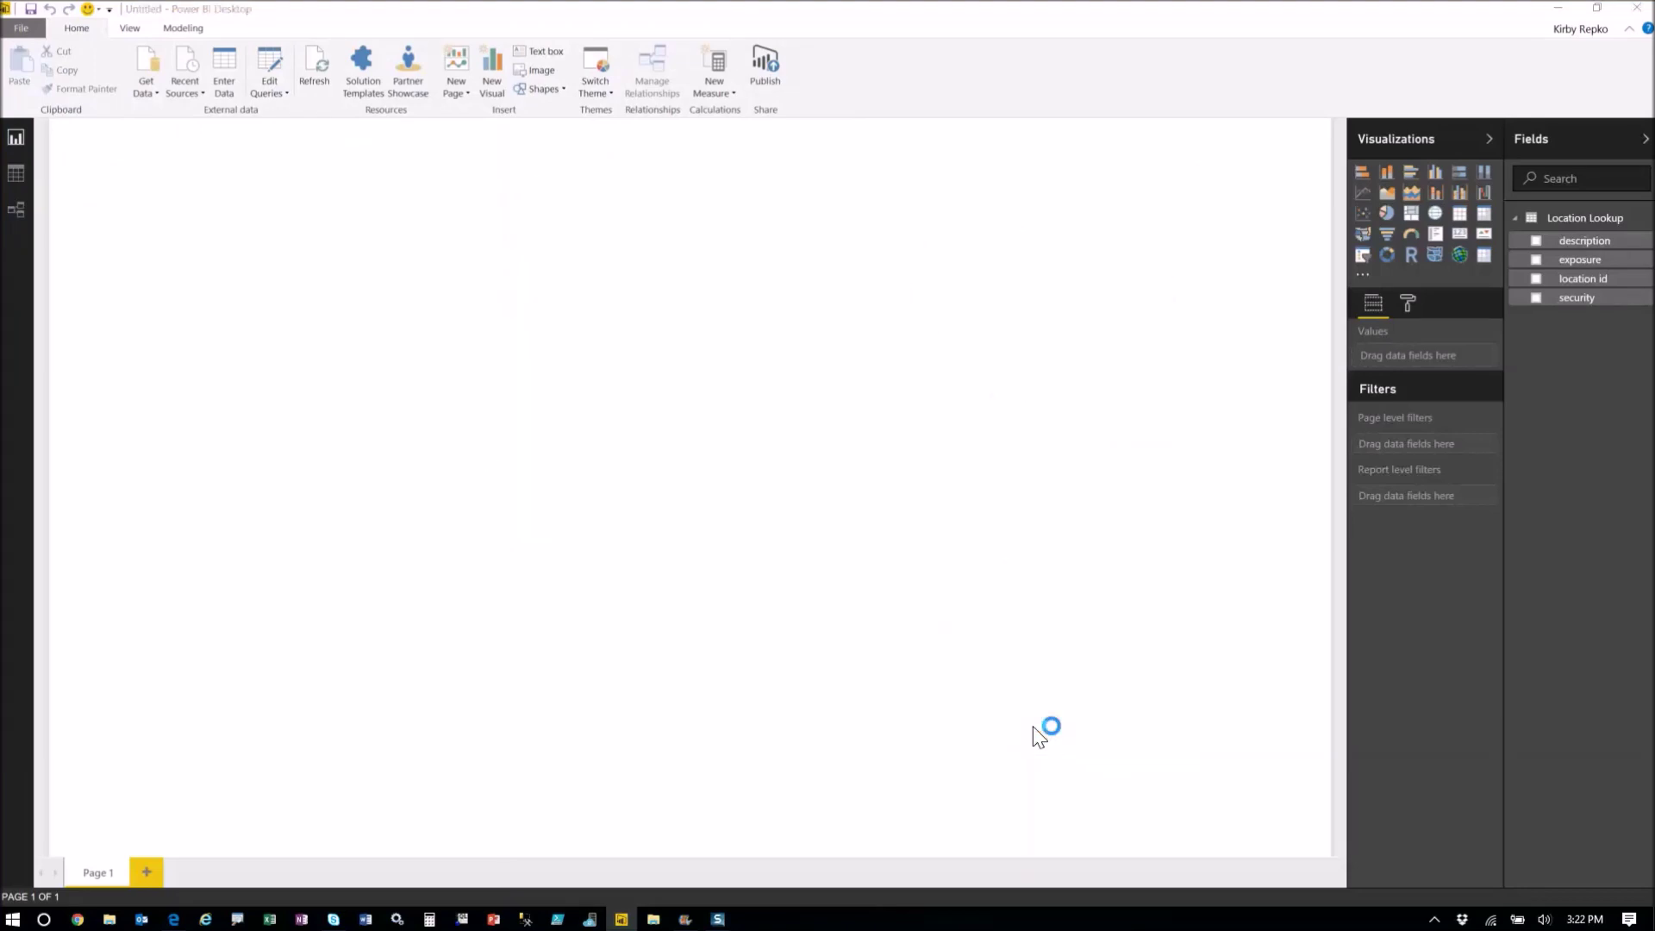
In Relationships view, stretch the Inventory List and Location Lookup boxes to show all columns, then return to the report
left_click(15, 210)
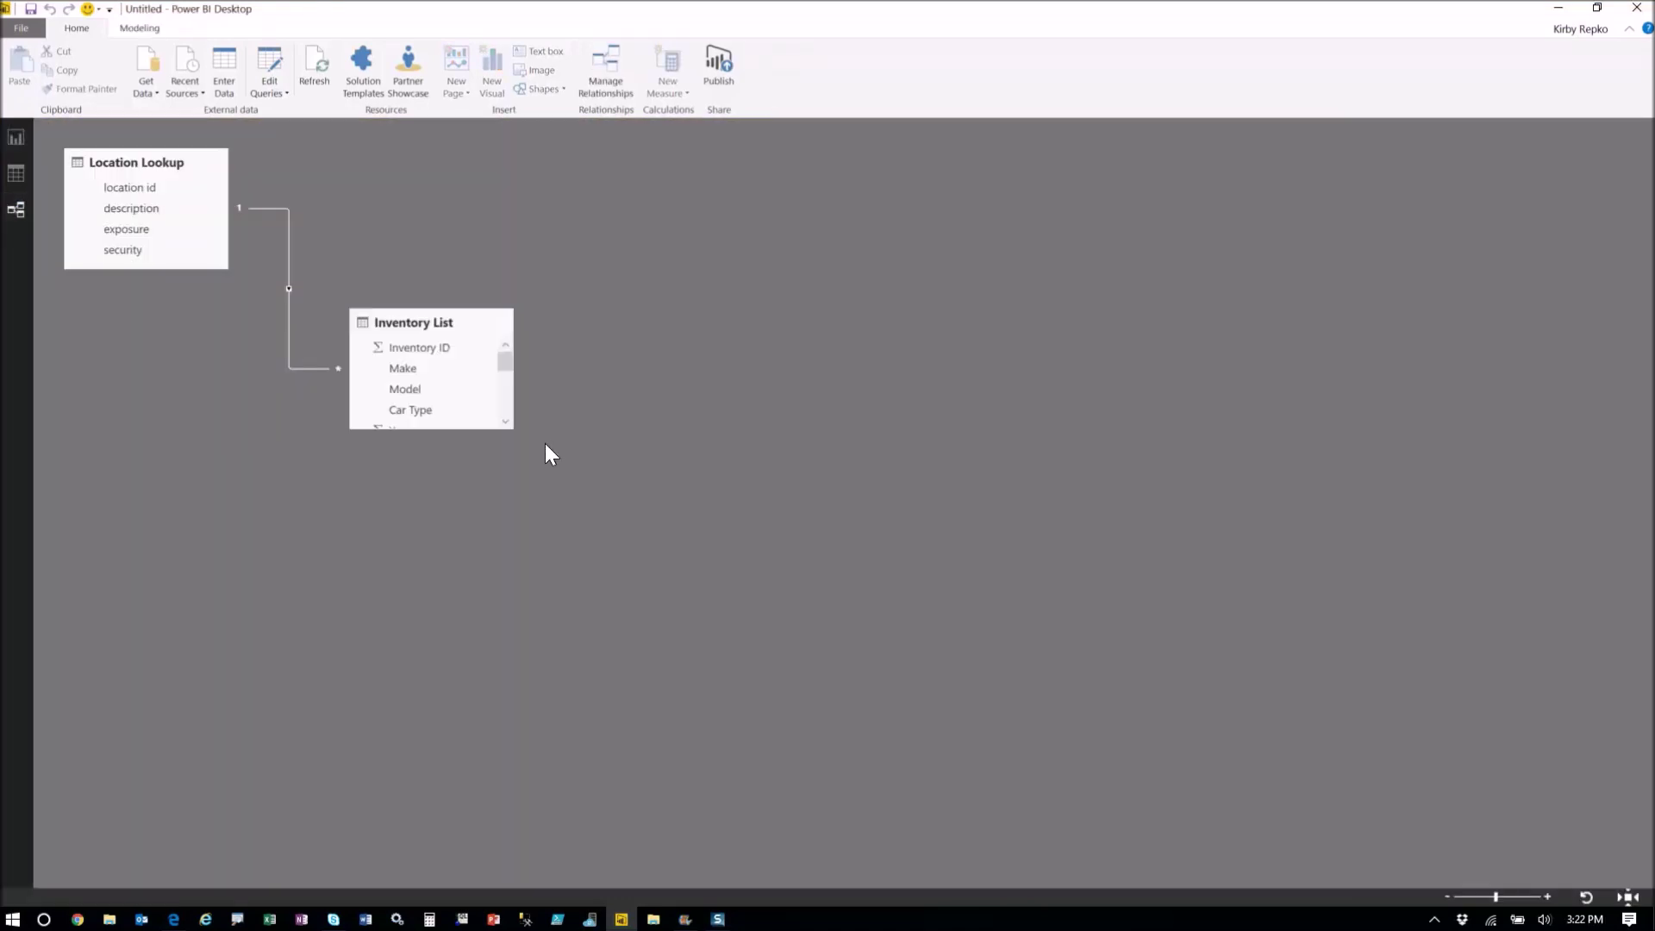
left_click(450, 433)
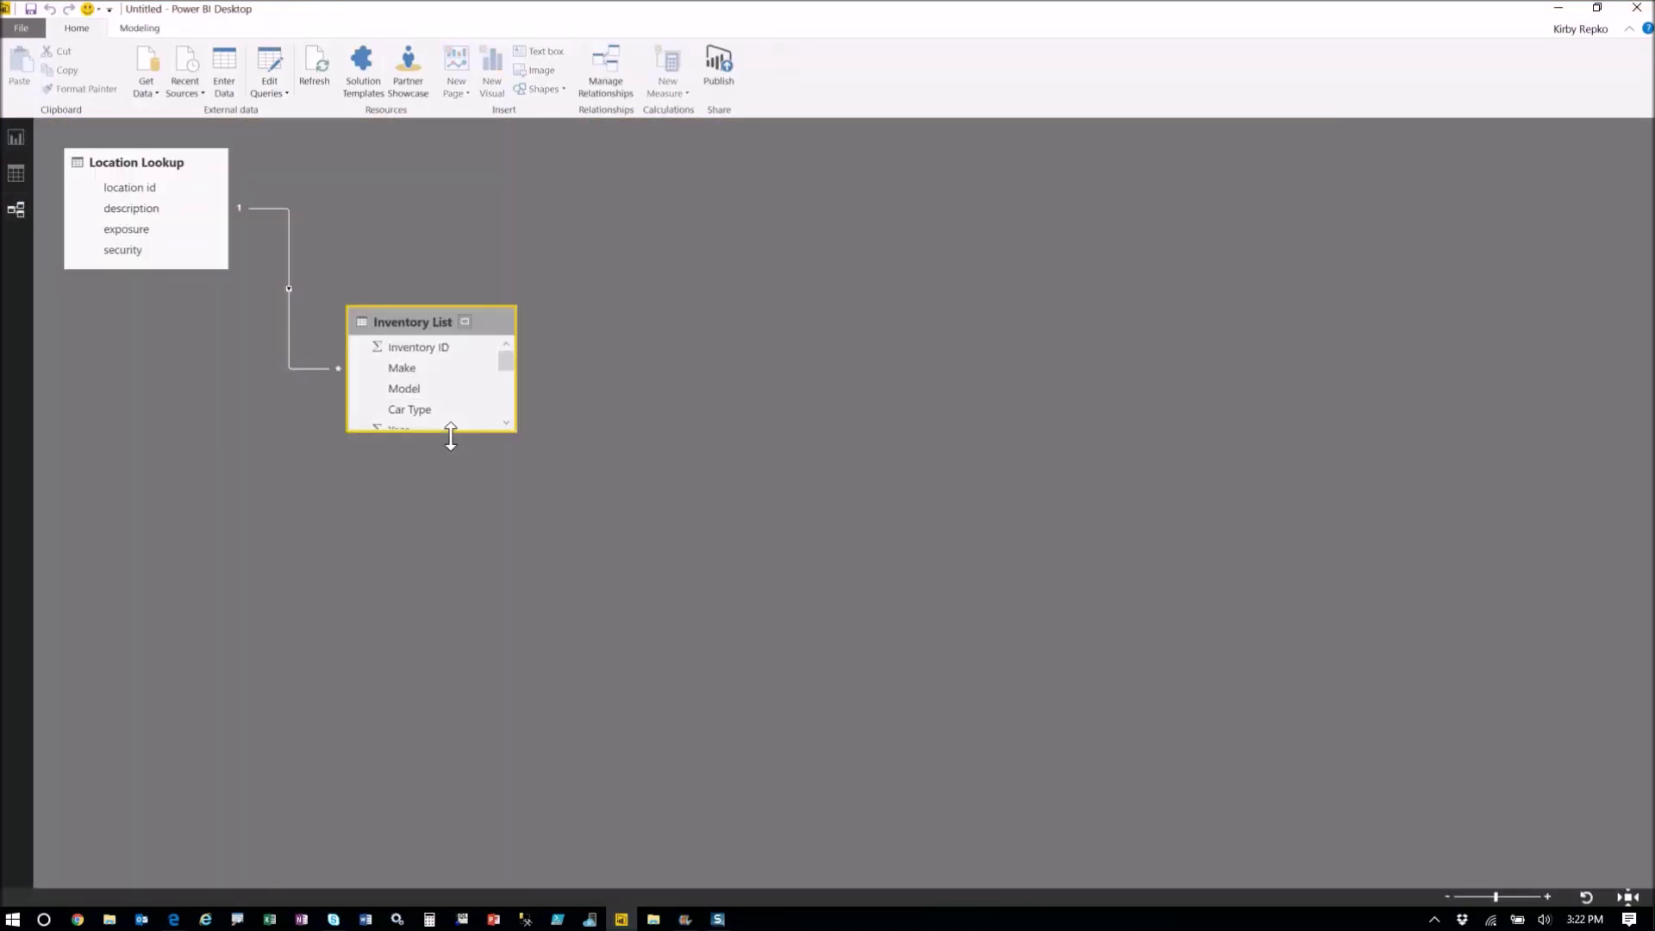
left_click_drag(450, 433, 440, 649)
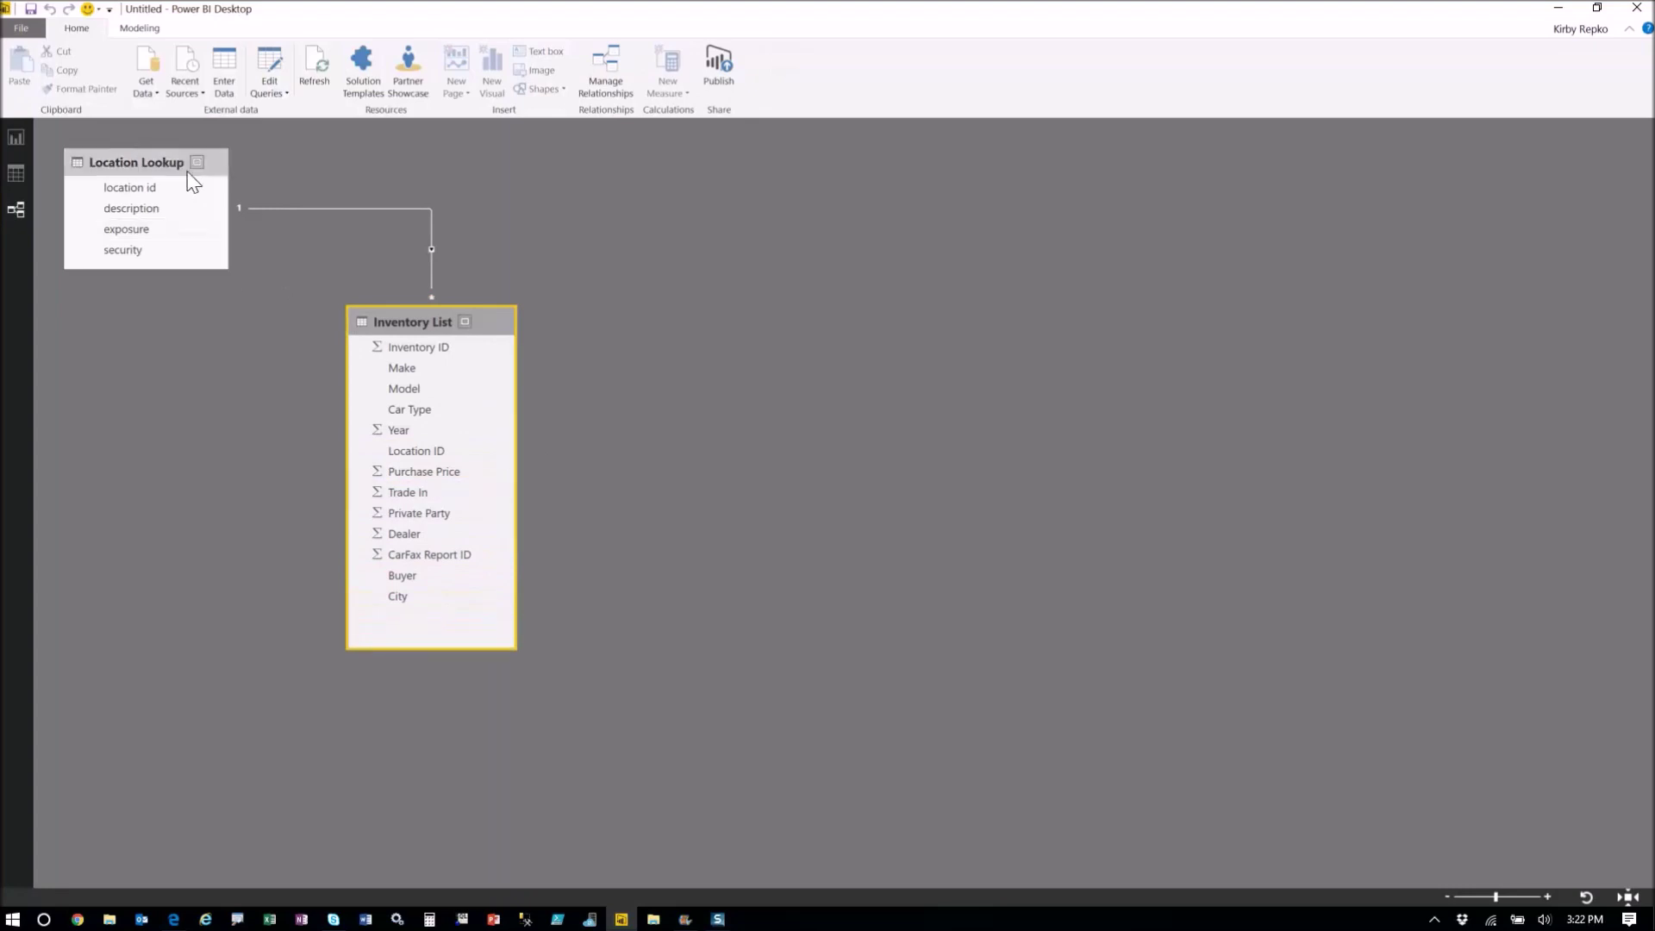
left_click(128, 166)
left_click_drag(148, 273, 149, 343)
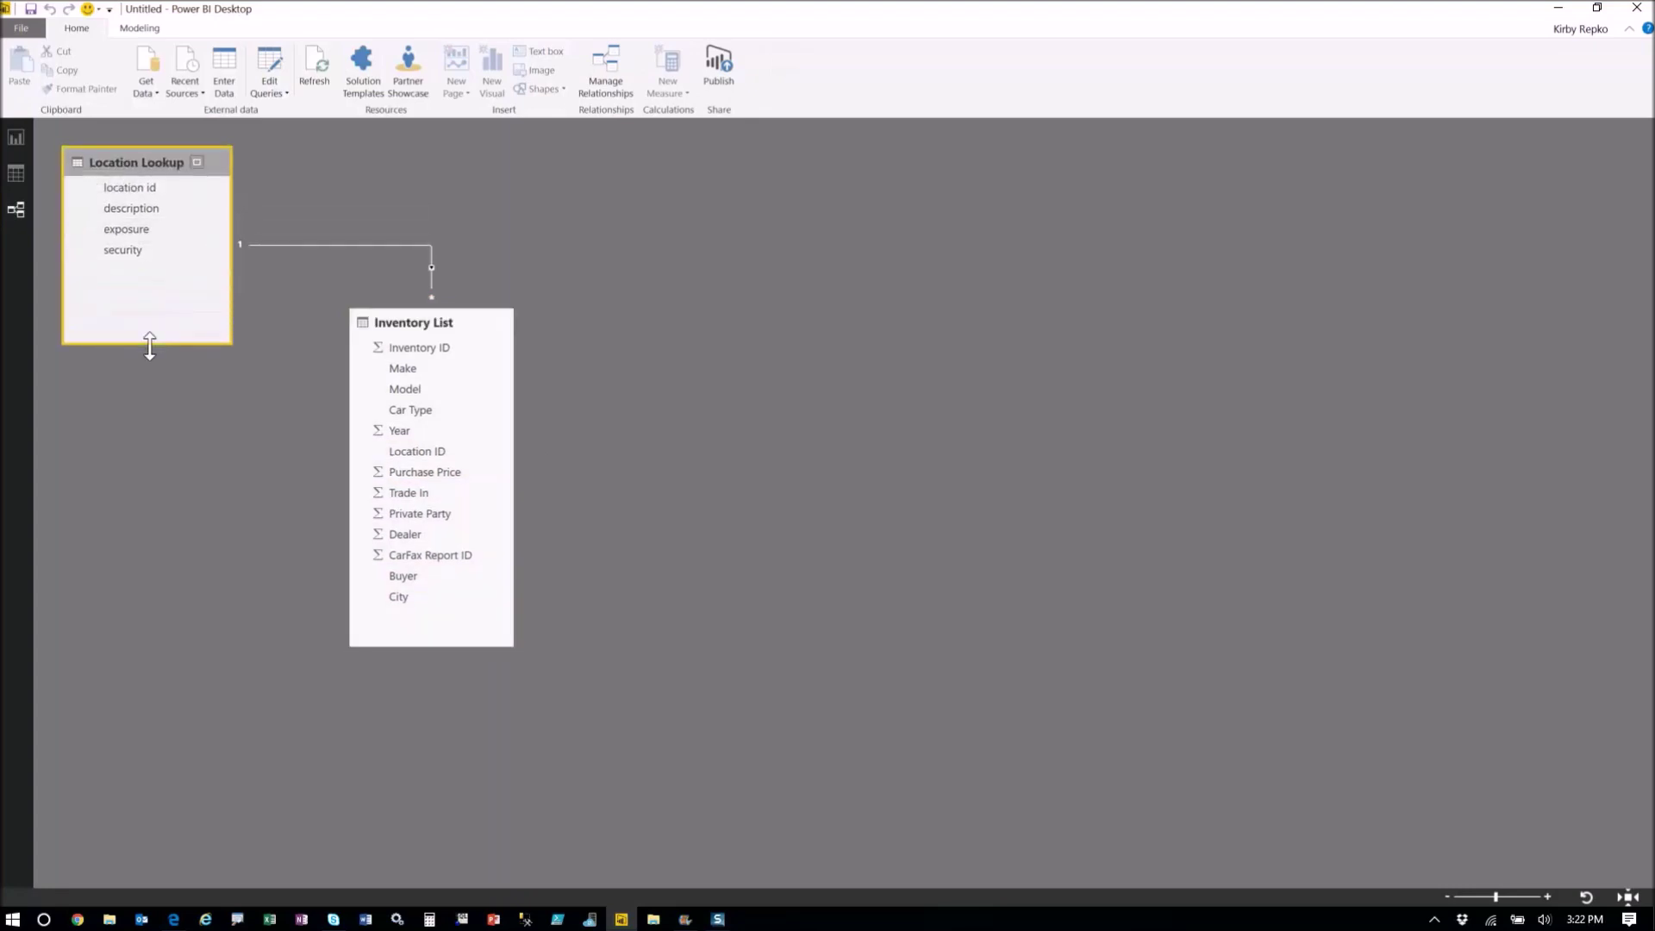
left_click(415, 326)
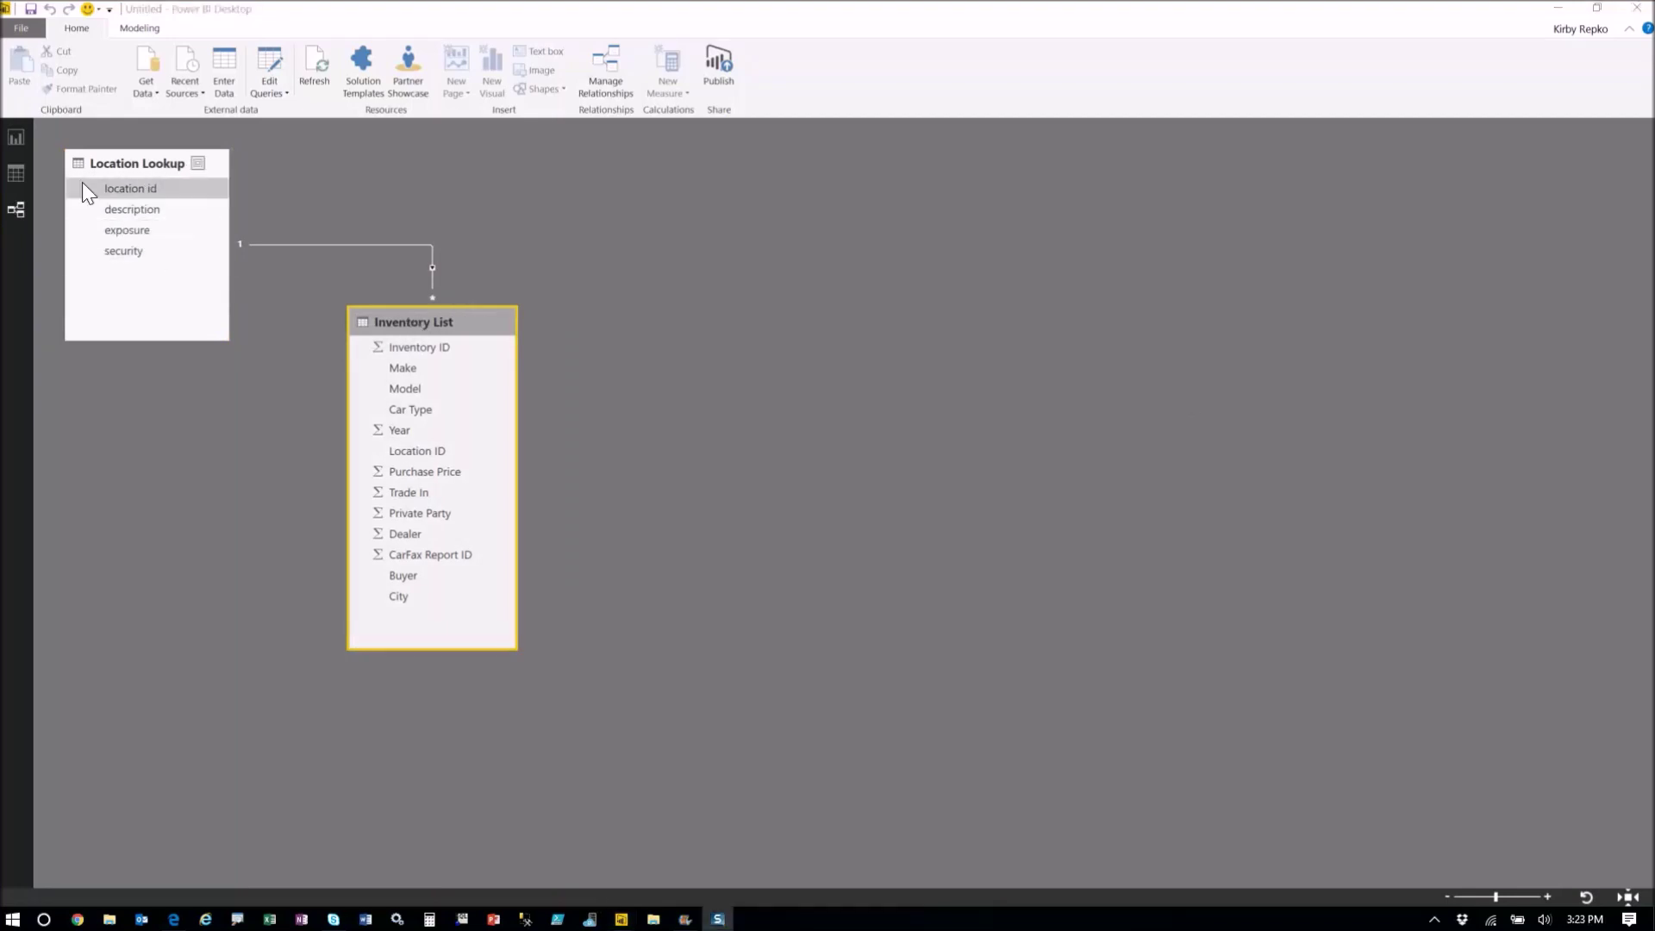
left_click(17, 138)
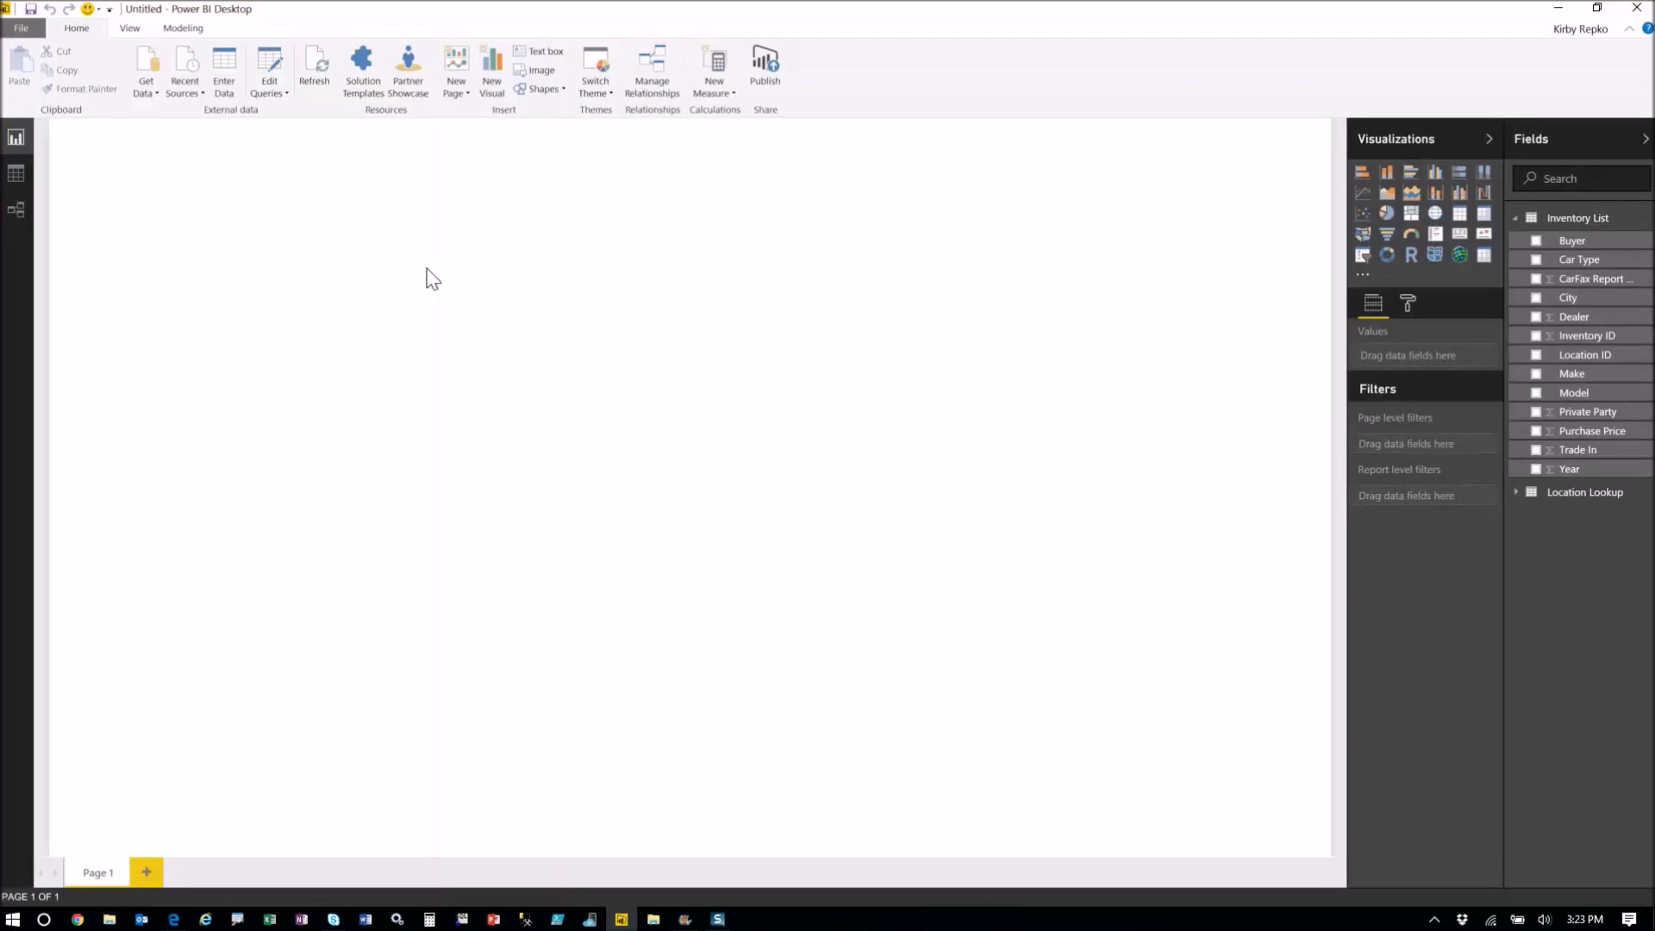
Add an enlarged table of Make, Model, and unsummarized Private Party and Purchase Price on the page's right side
left_click(1463, 217)
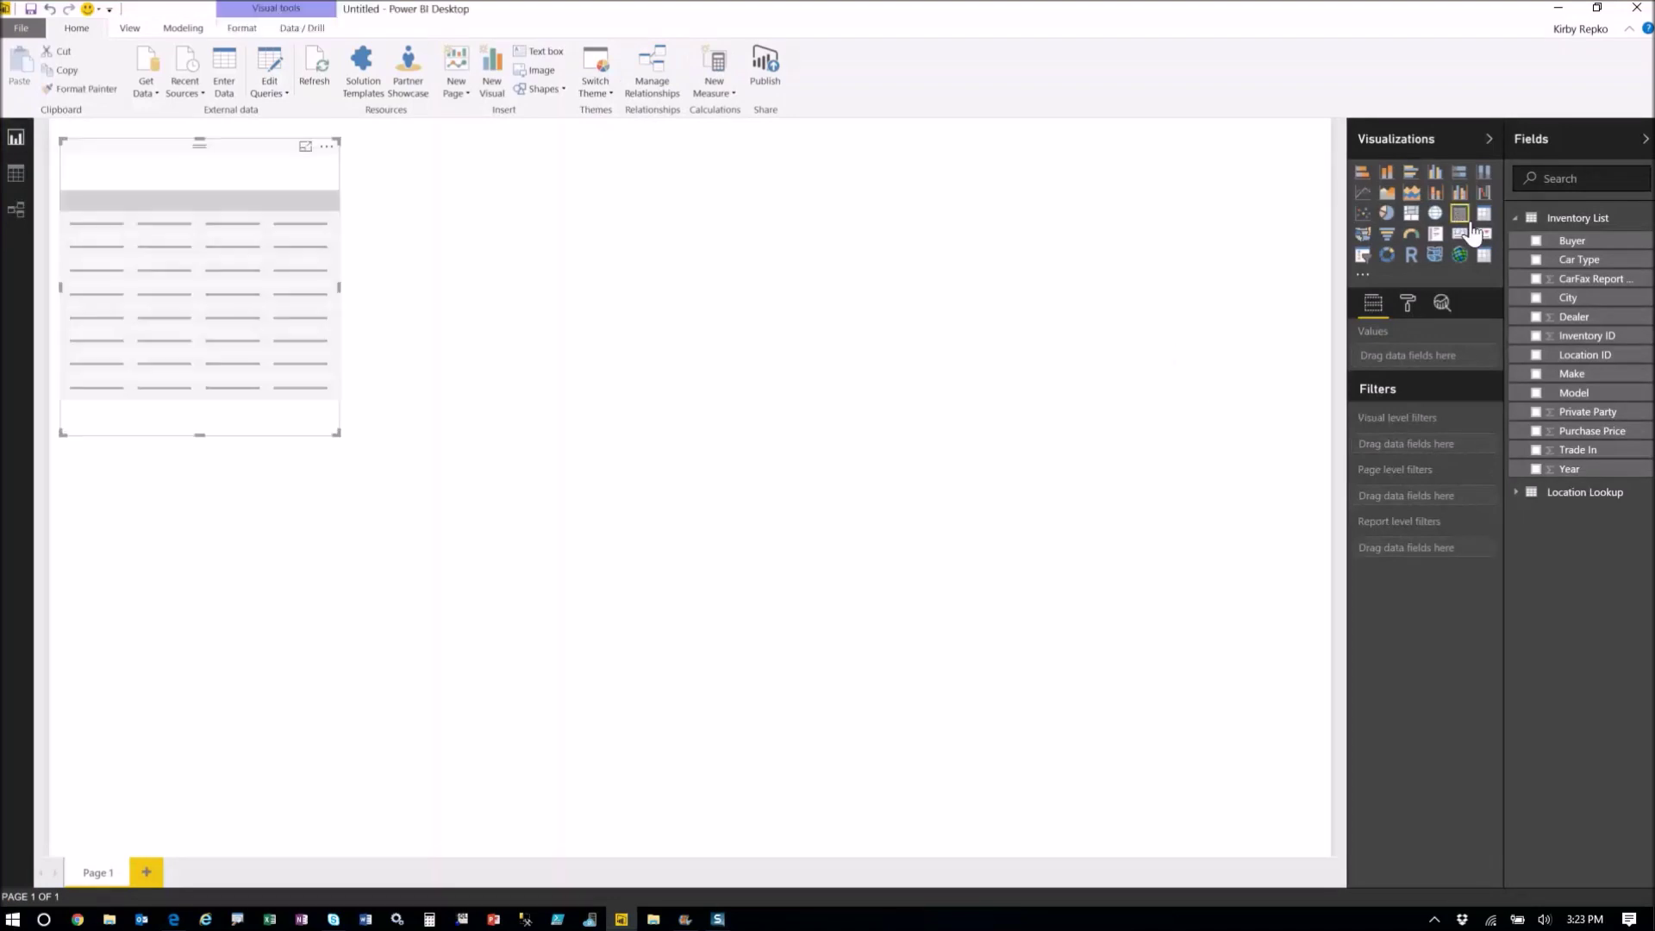
left_click(1536, 374)
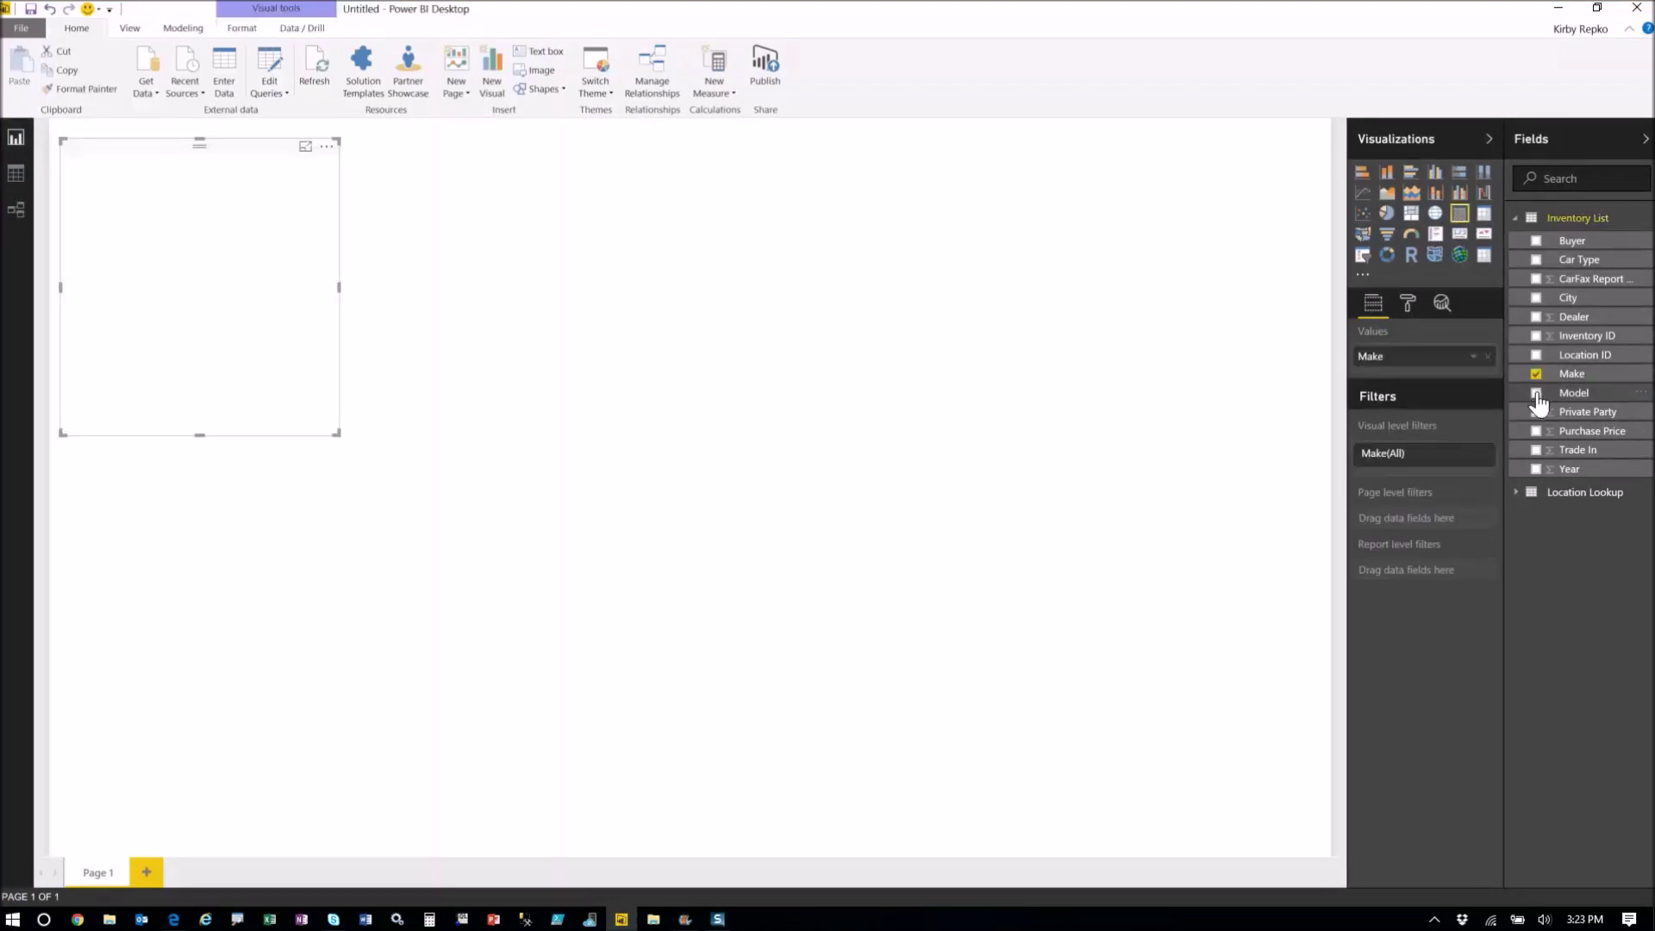
left_click(1536, 393)
left_click(1536, 412)
left_click(1536, 431)
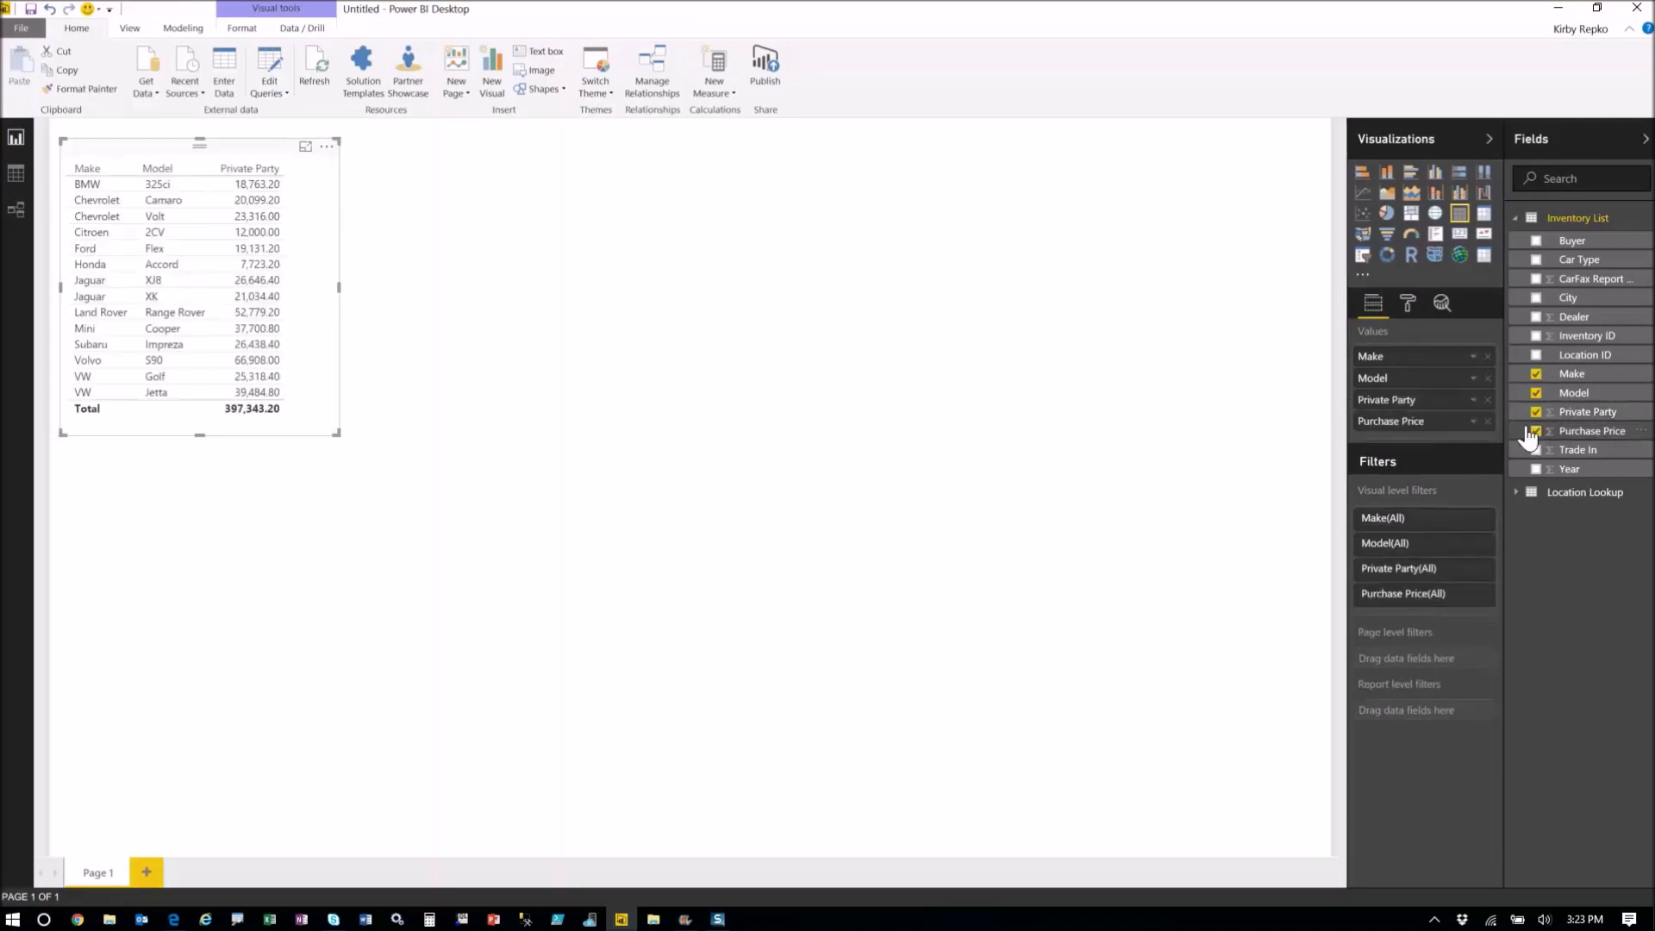
left_click(1473, 421)
left_click(1501, 500)
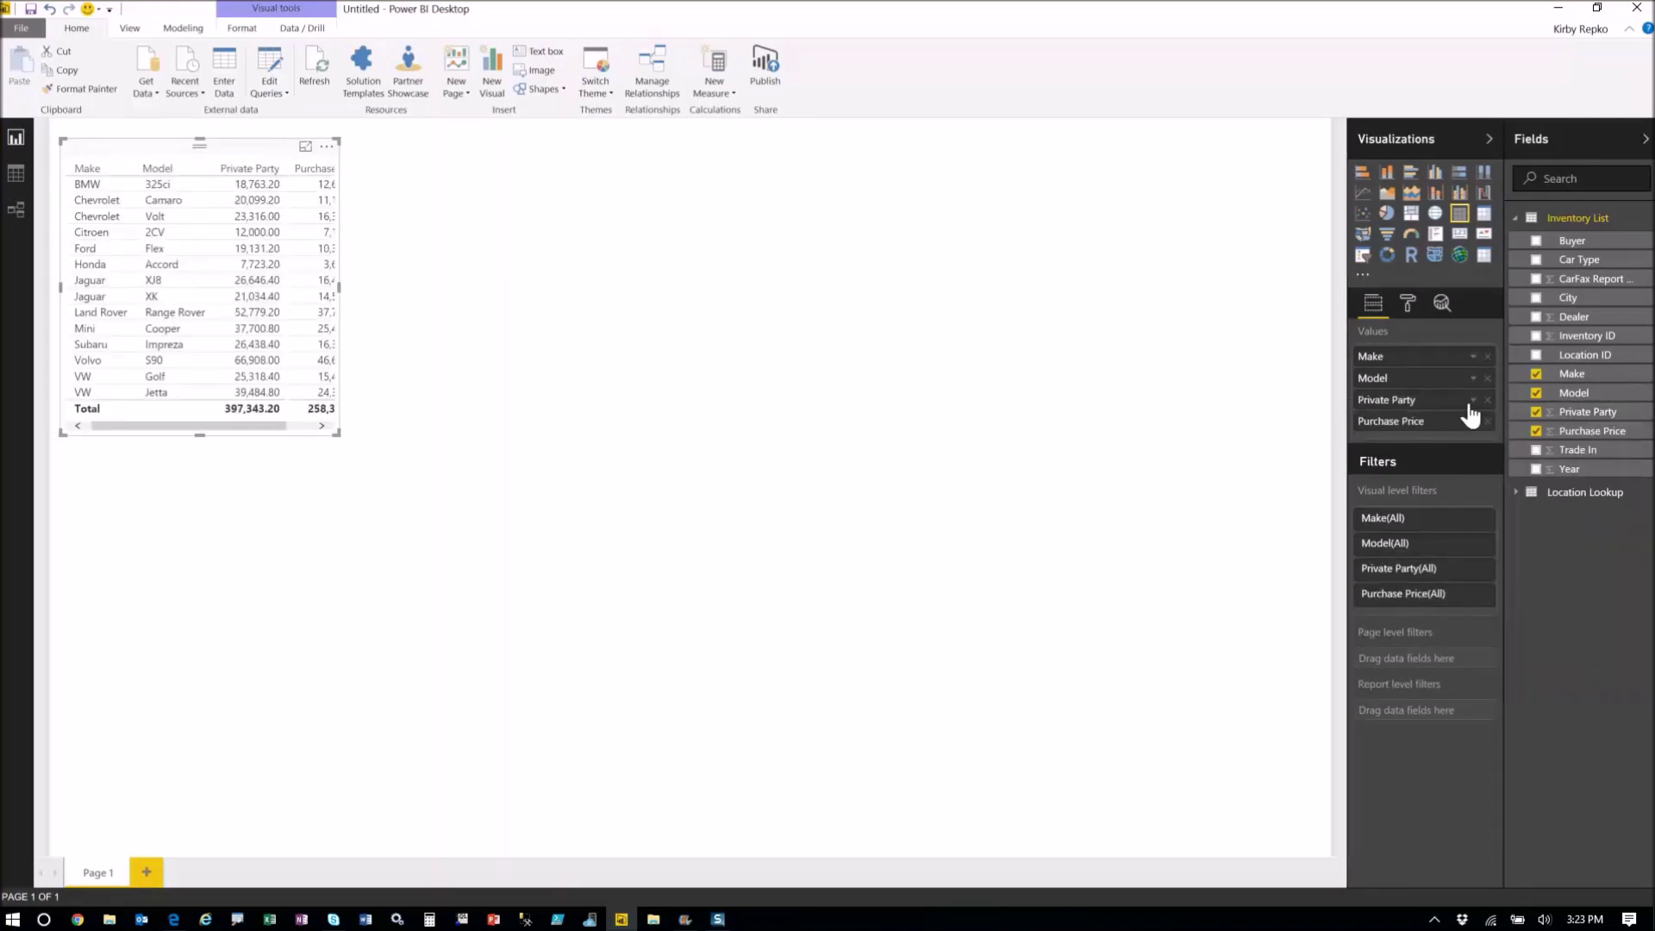
left_click(1474, 400)
left_click(1508, 478)
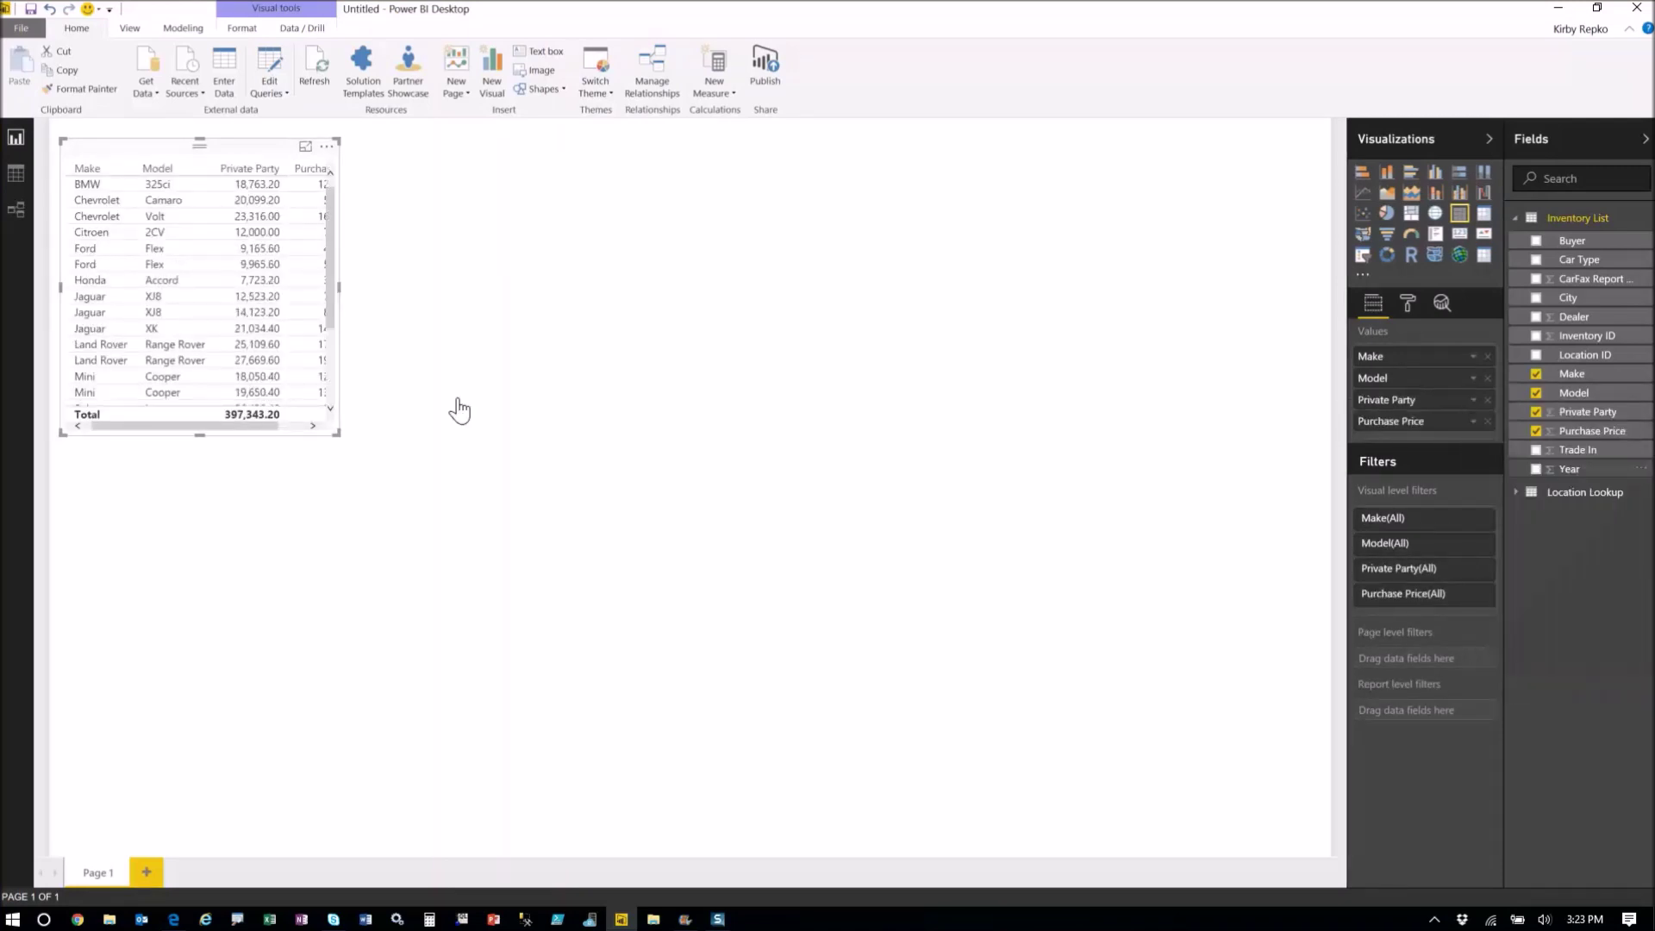
left_click_drag(339, 434, 435, 592)
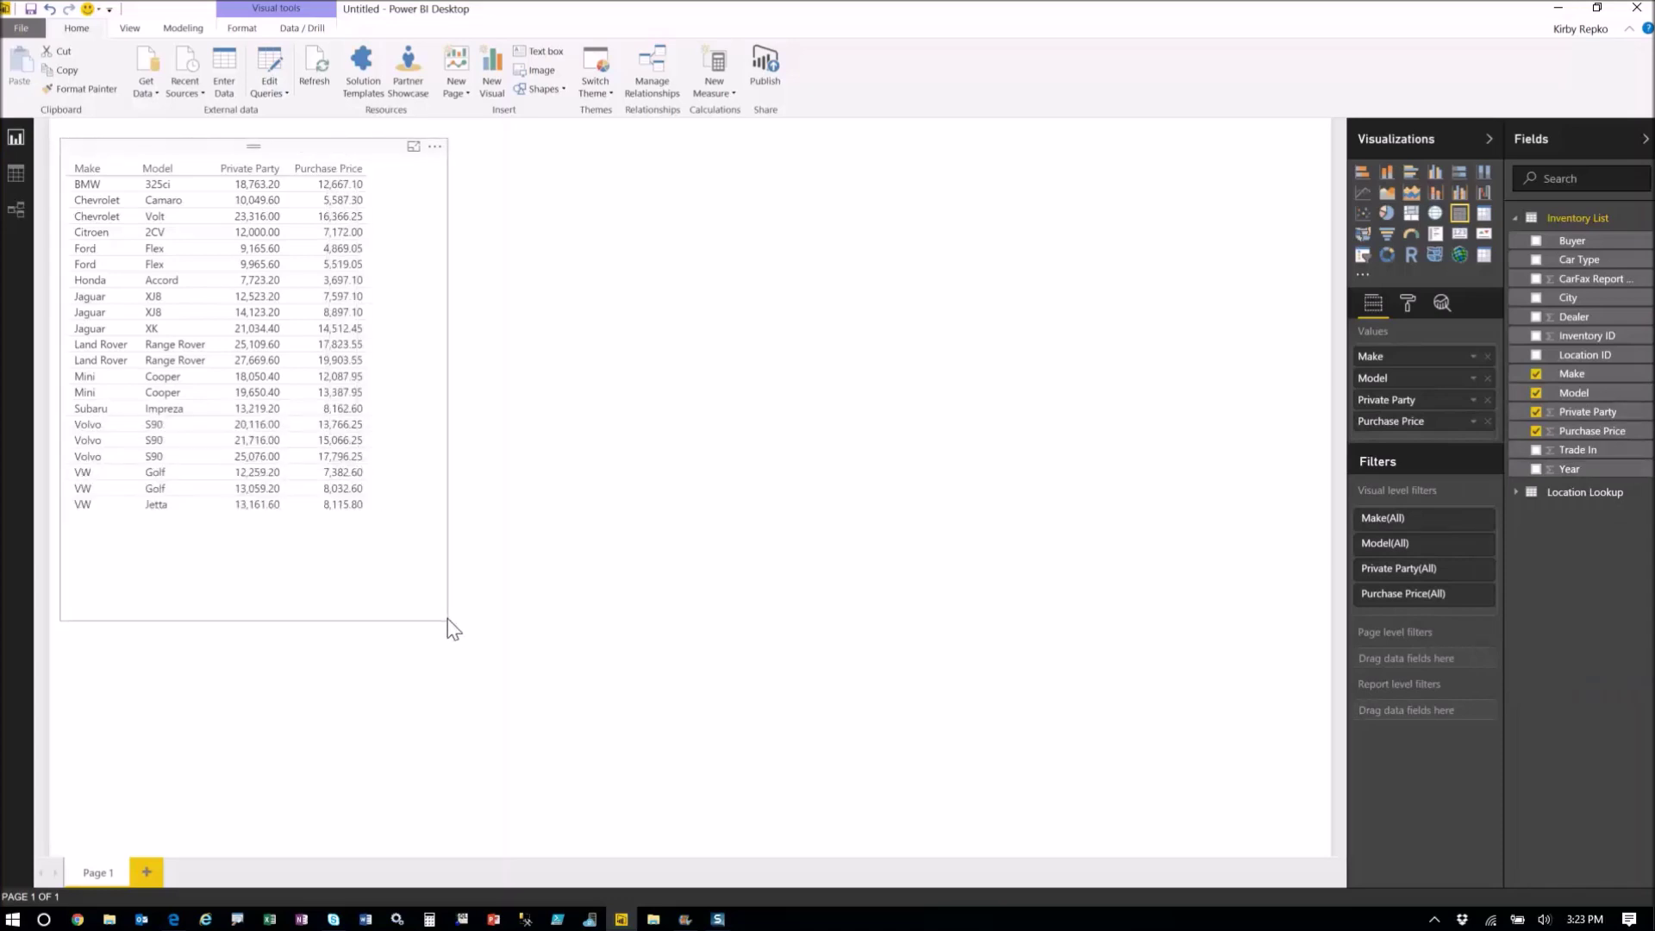
left_click_drag(369, 143, 1204, 229)
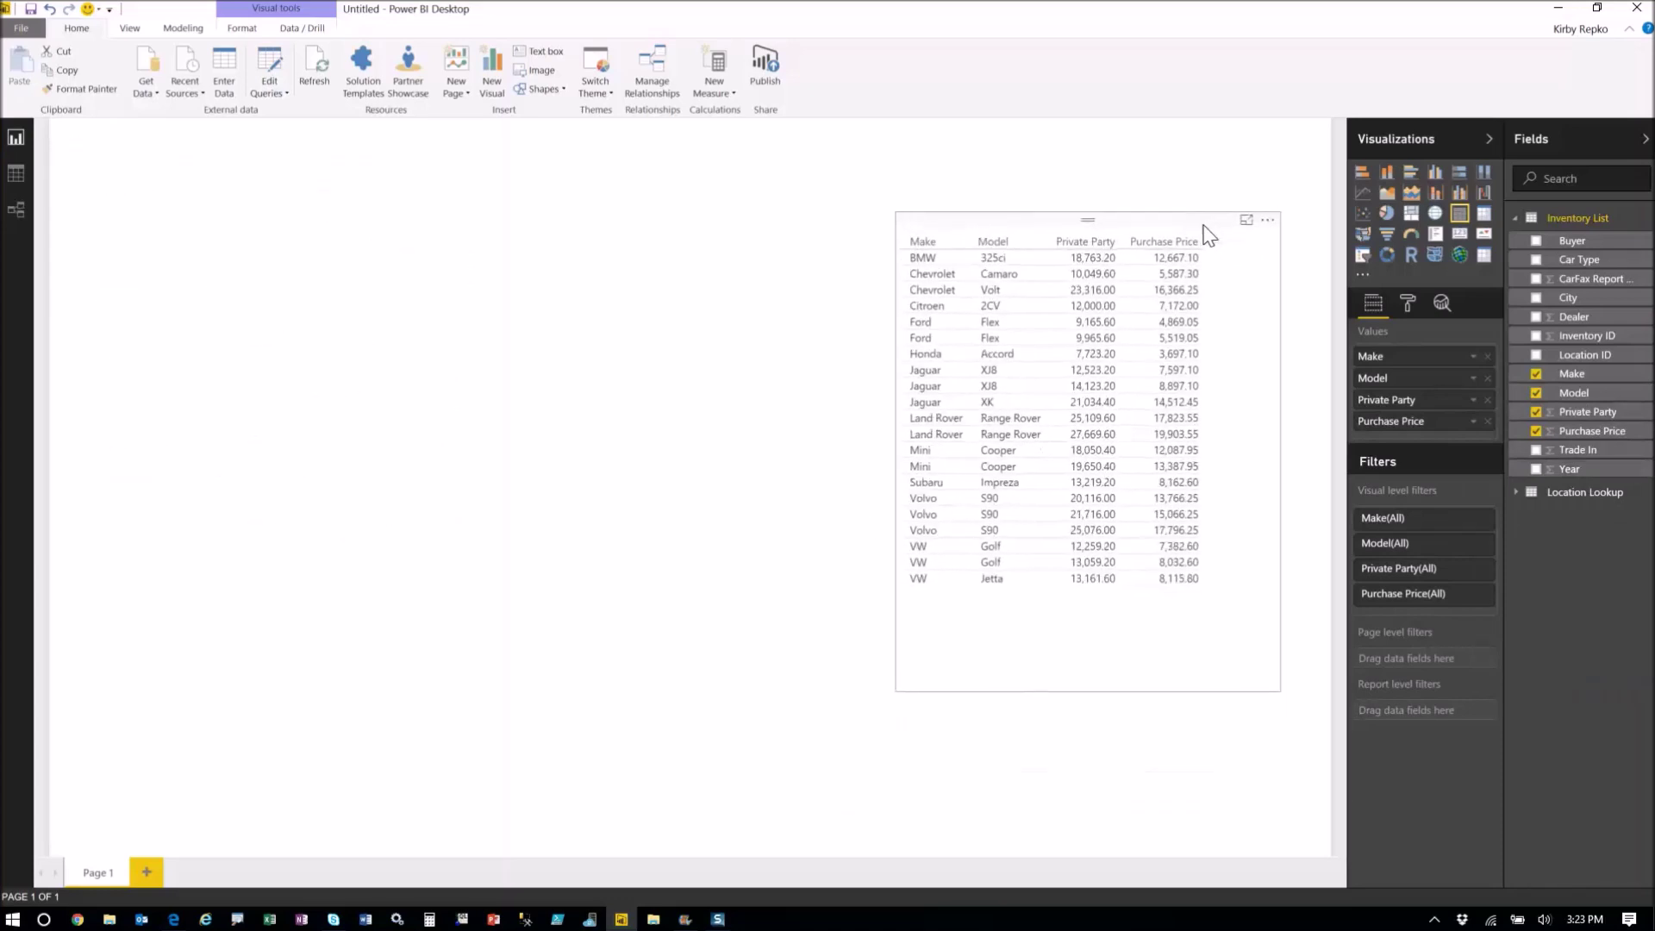
left_click(857, 307)
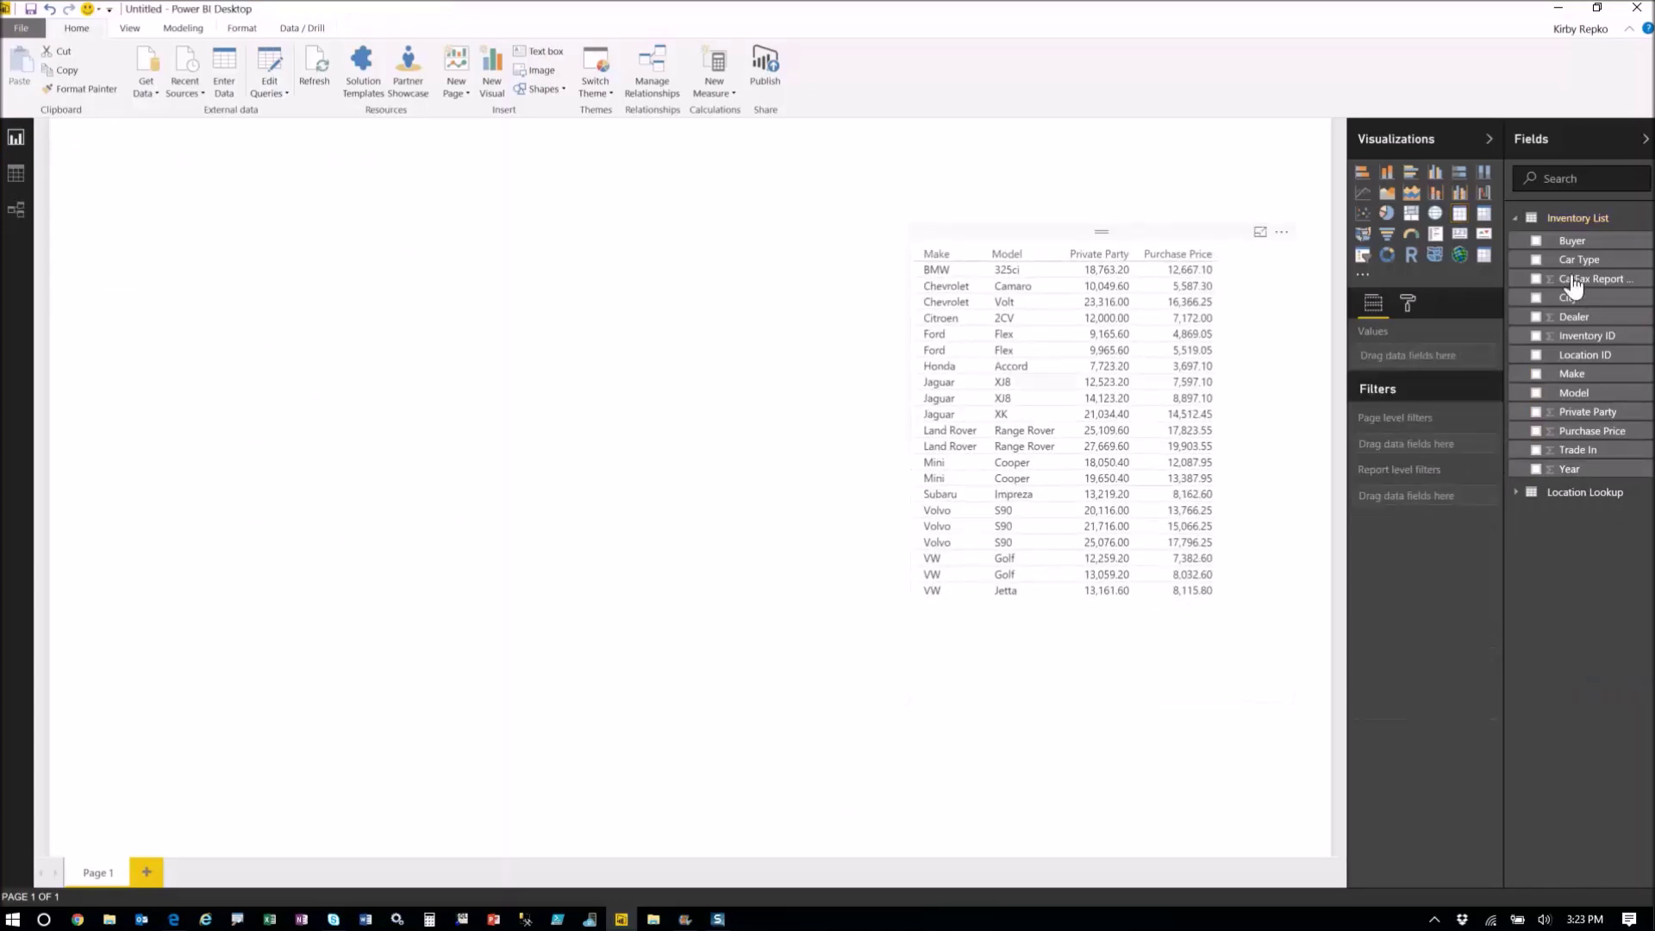
Add a line and clustered column chart of Private Party and Purchase Price by Make and Model, enlarged beside the table
left_click(1436, 195)
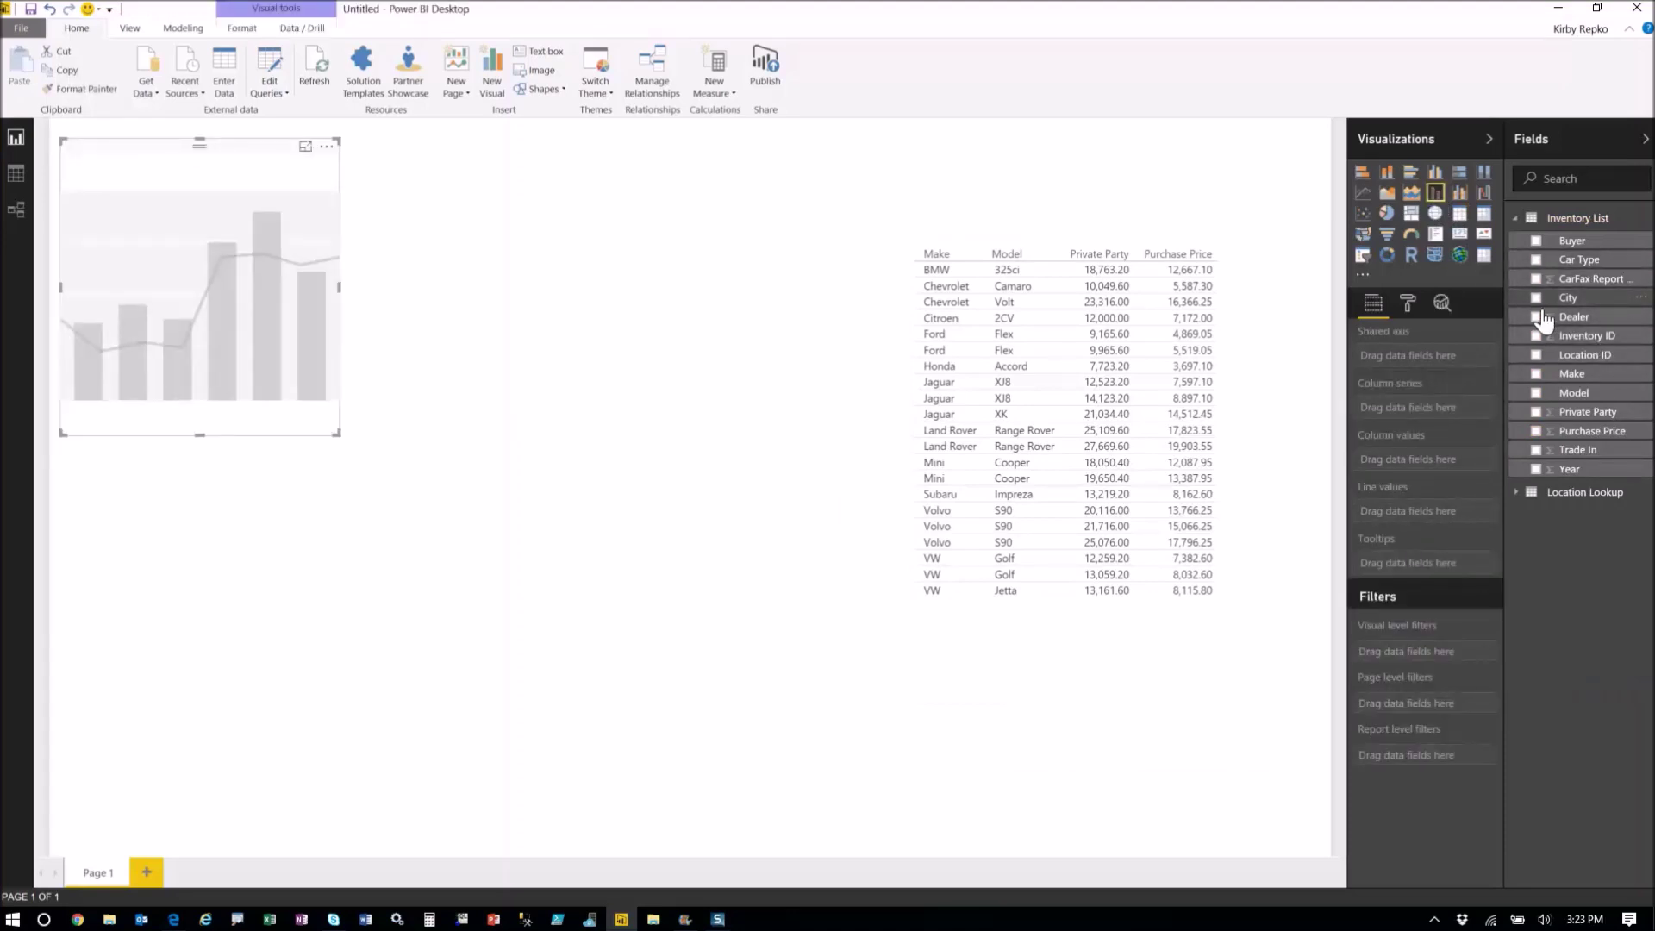
left_click(1536, 374)
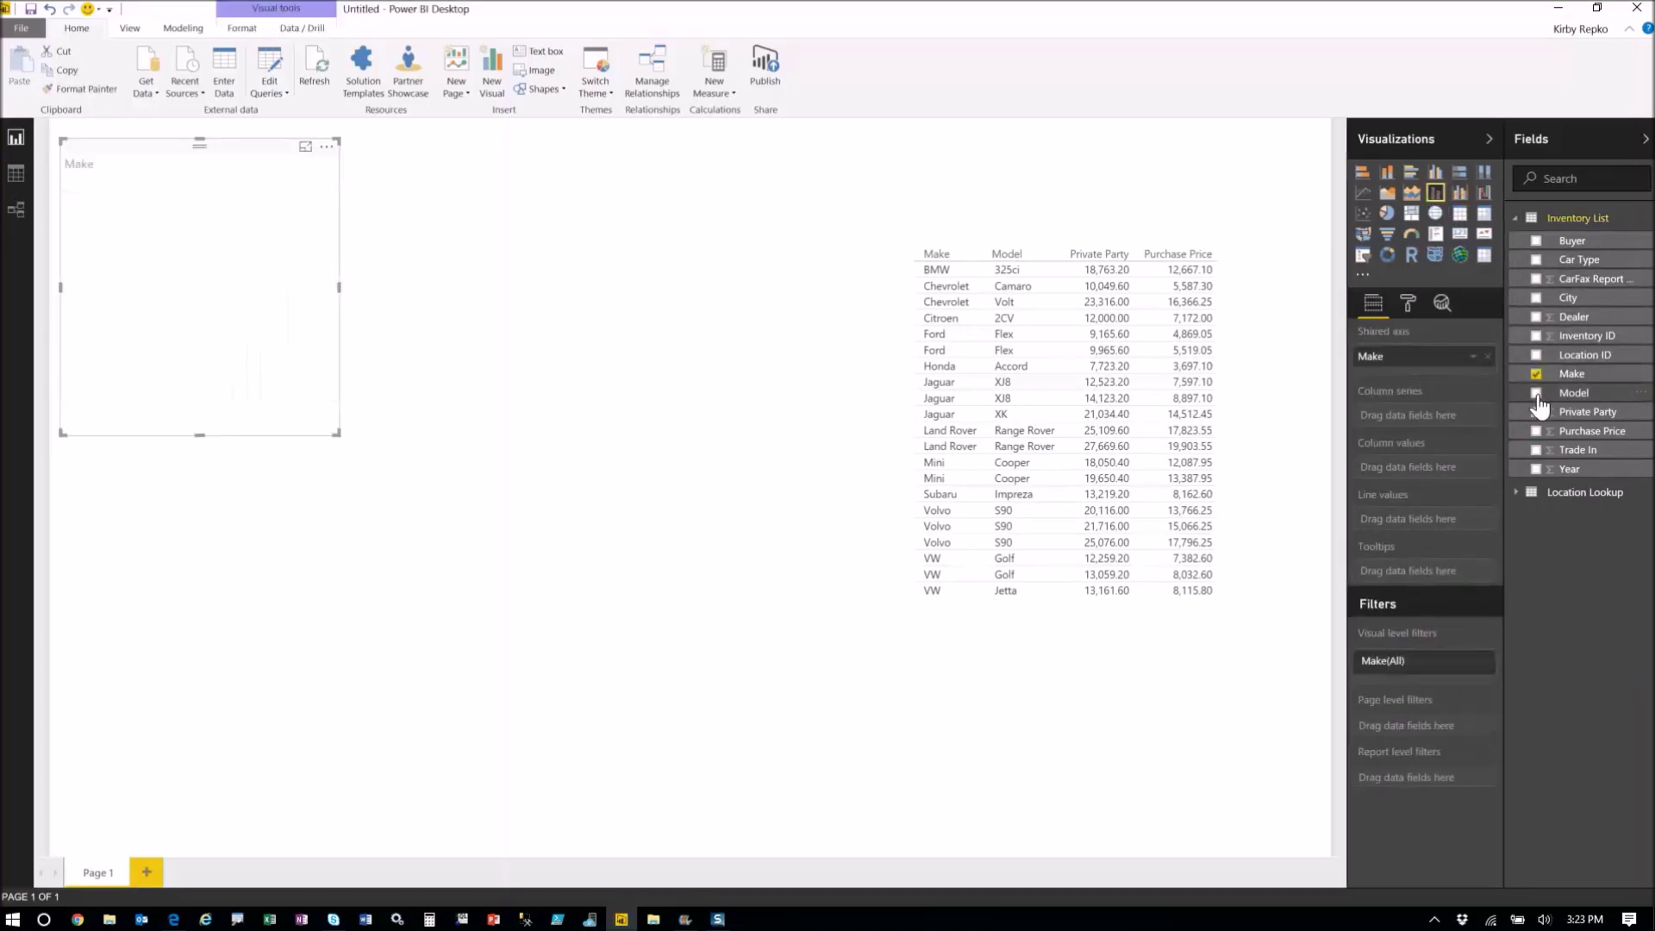
left_click(1536, 393)
left_click(1536, 412)
left_click(1536, 431)
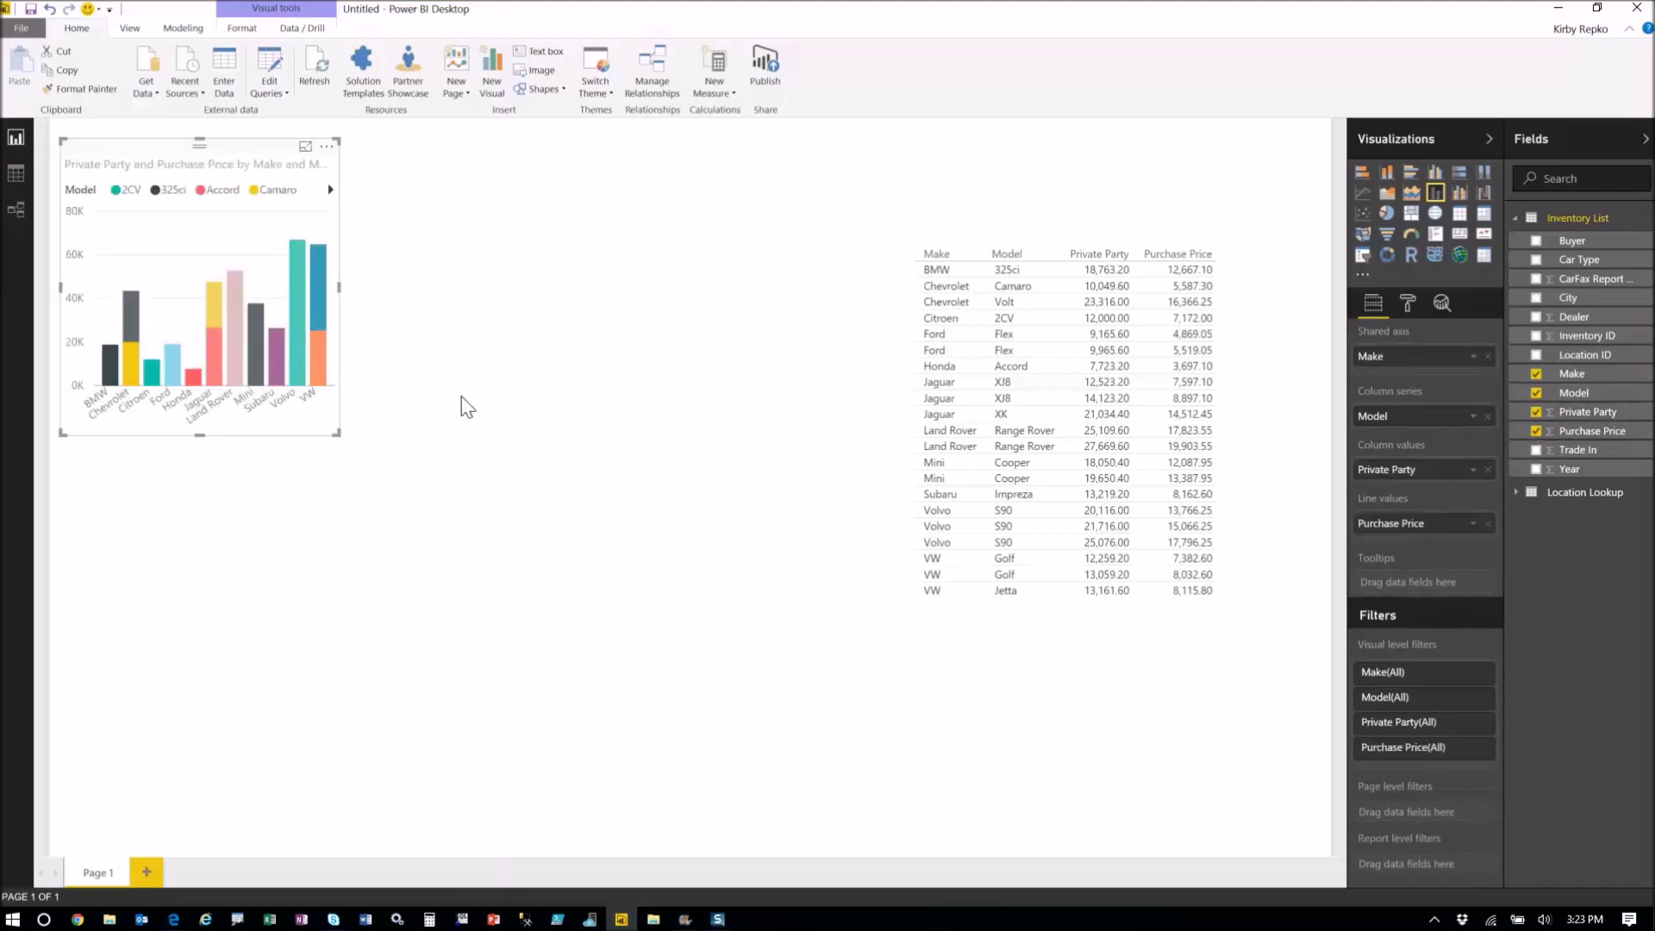
left_click_drag(339, 434, 803, 645)
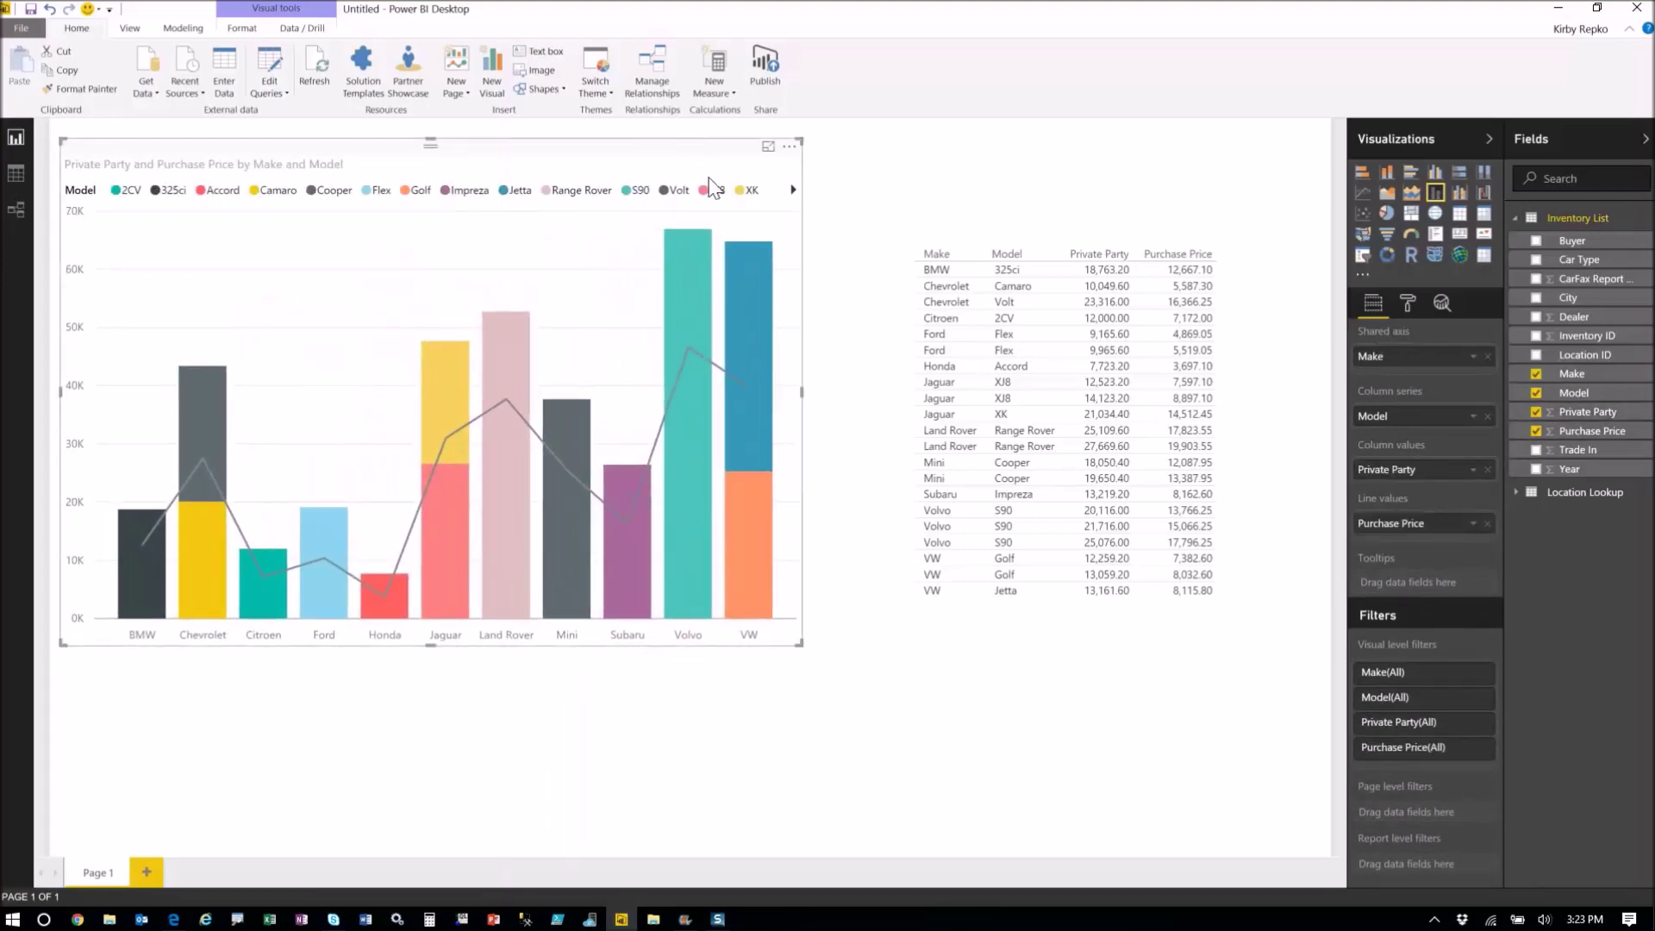
left_click_drag(690, 145, 752, 283)
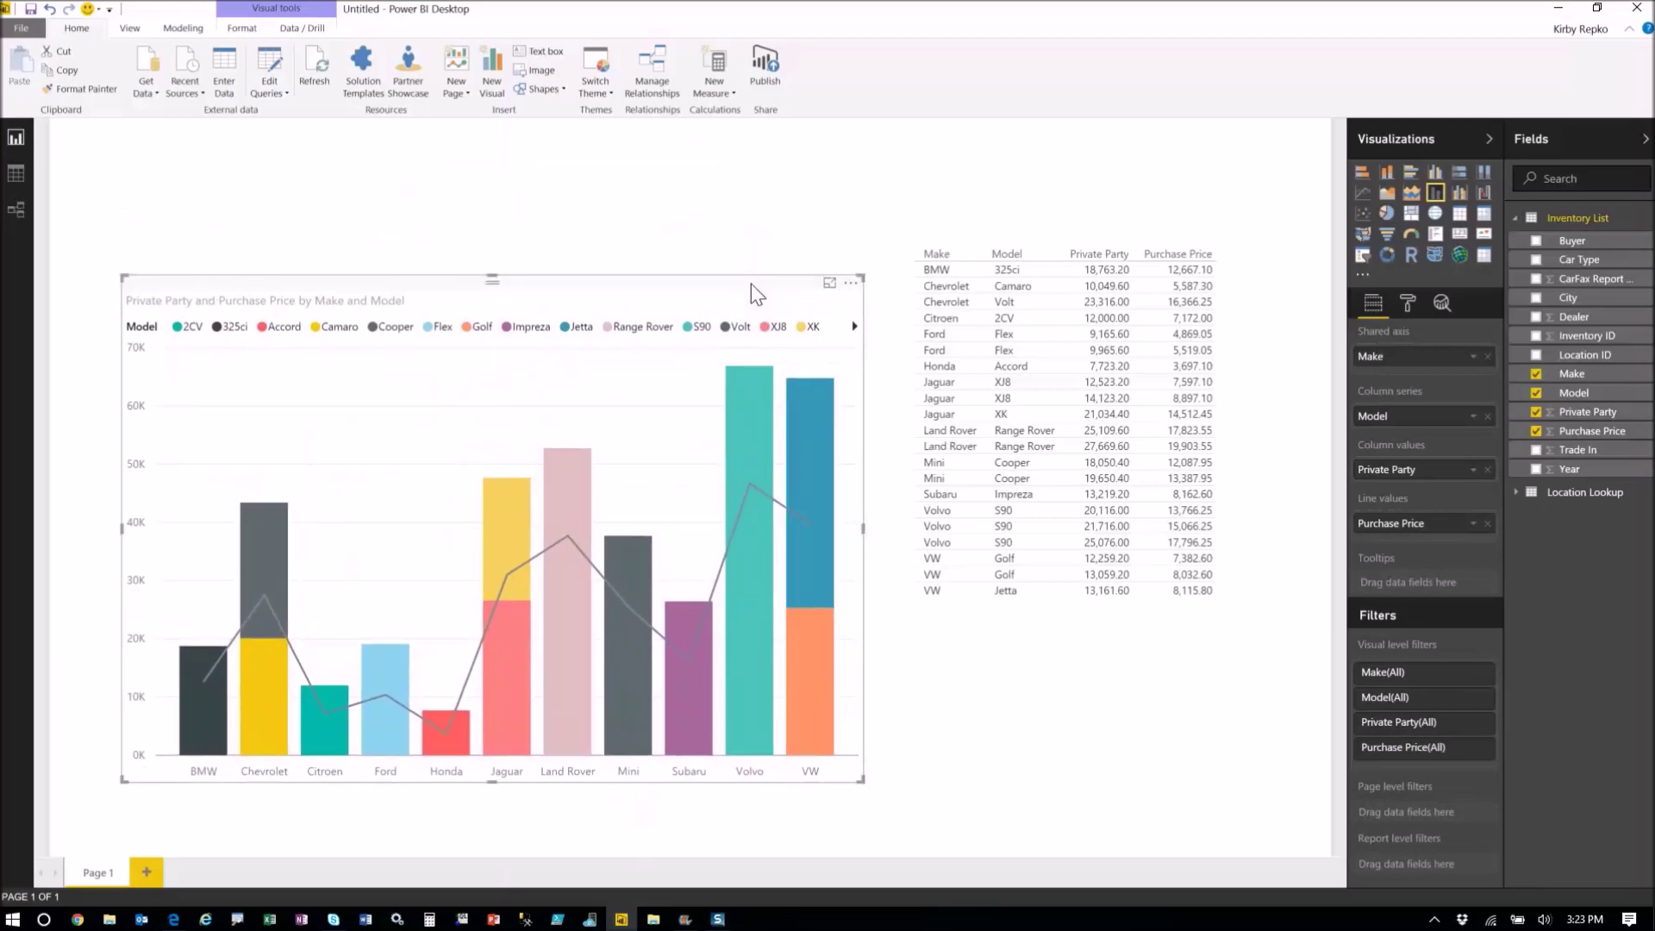
left_click(695, 174)
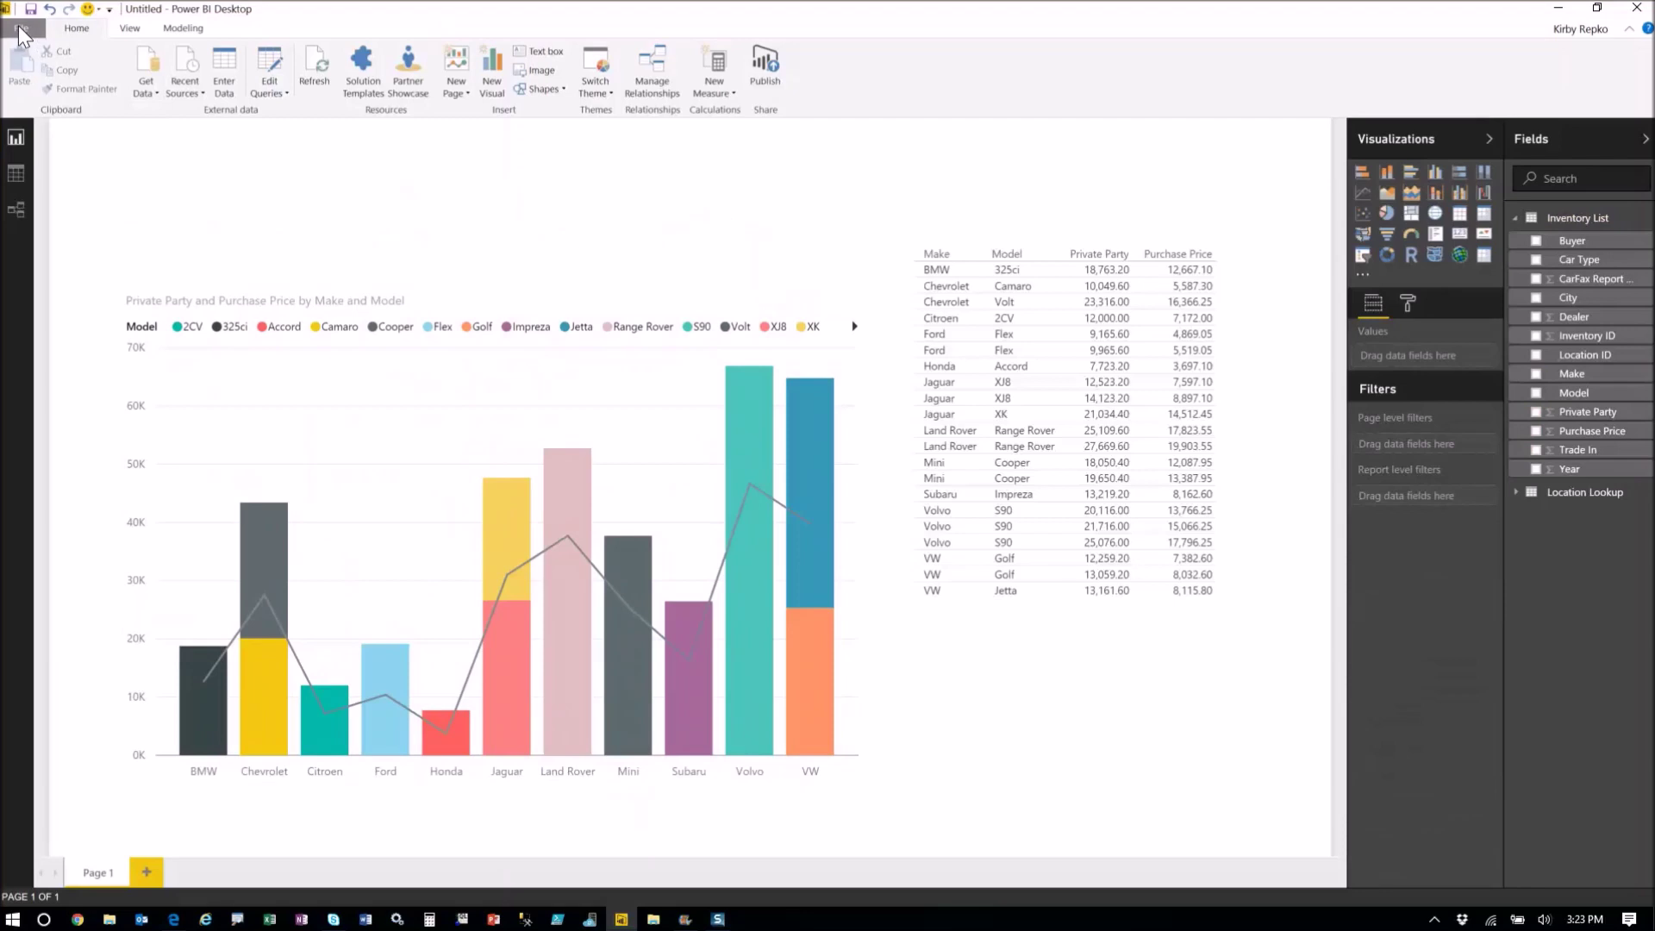
Save the report as OnPrem.pbix, replacing the existing file of that name
left_click(22, 28)
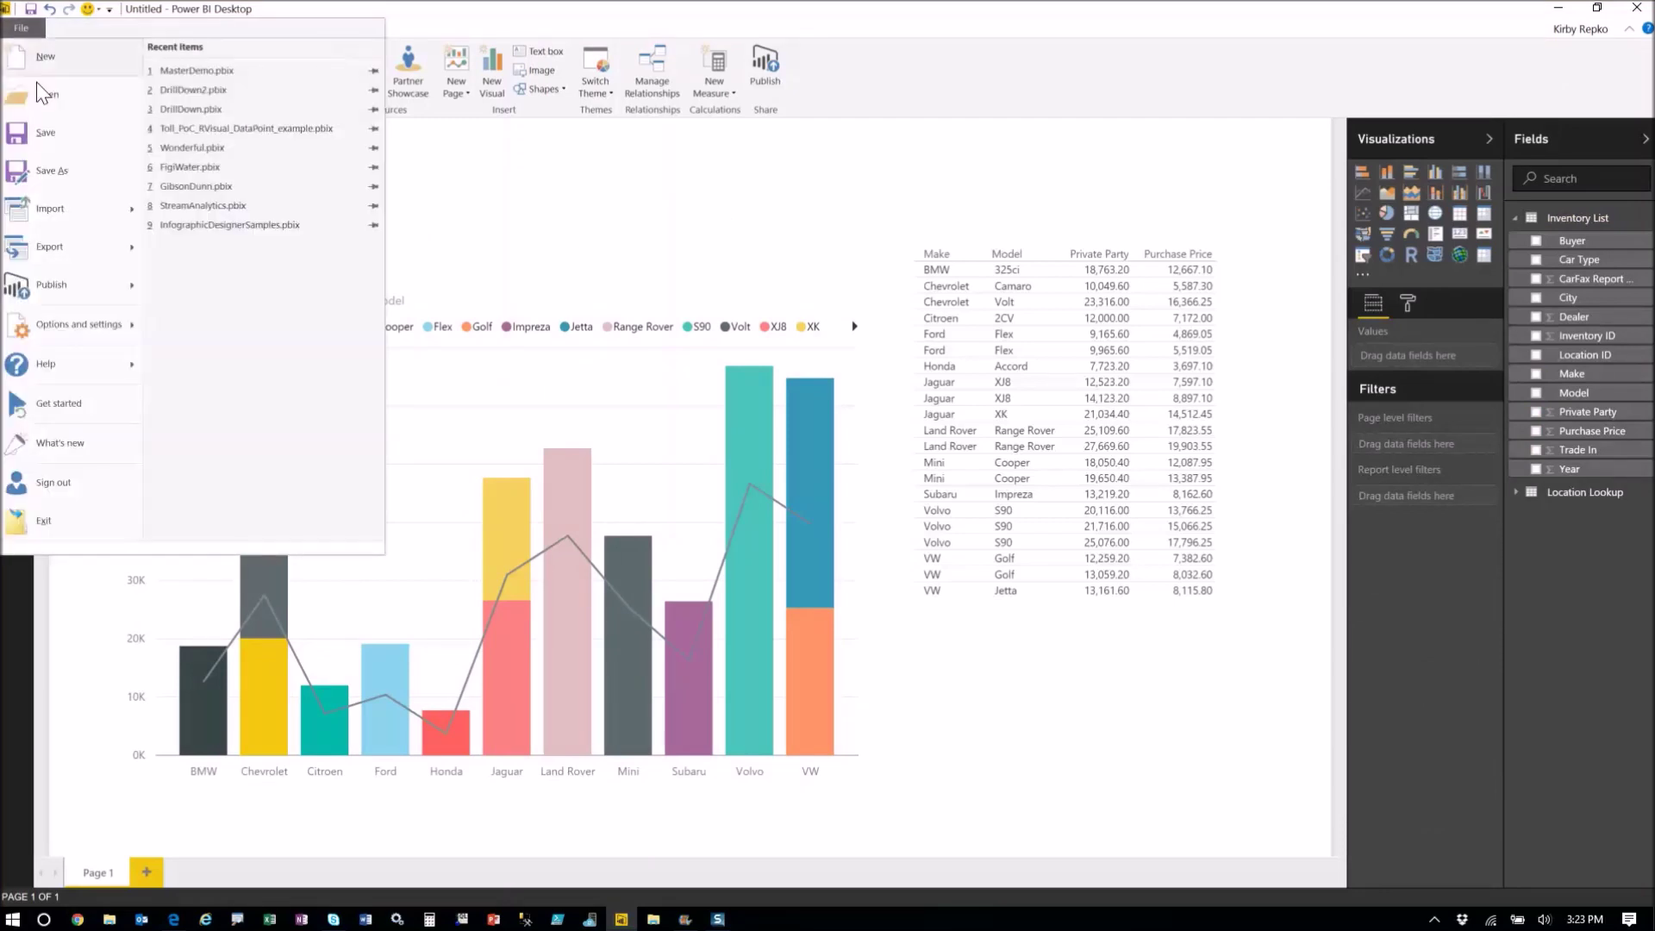
left_click(54, 170)
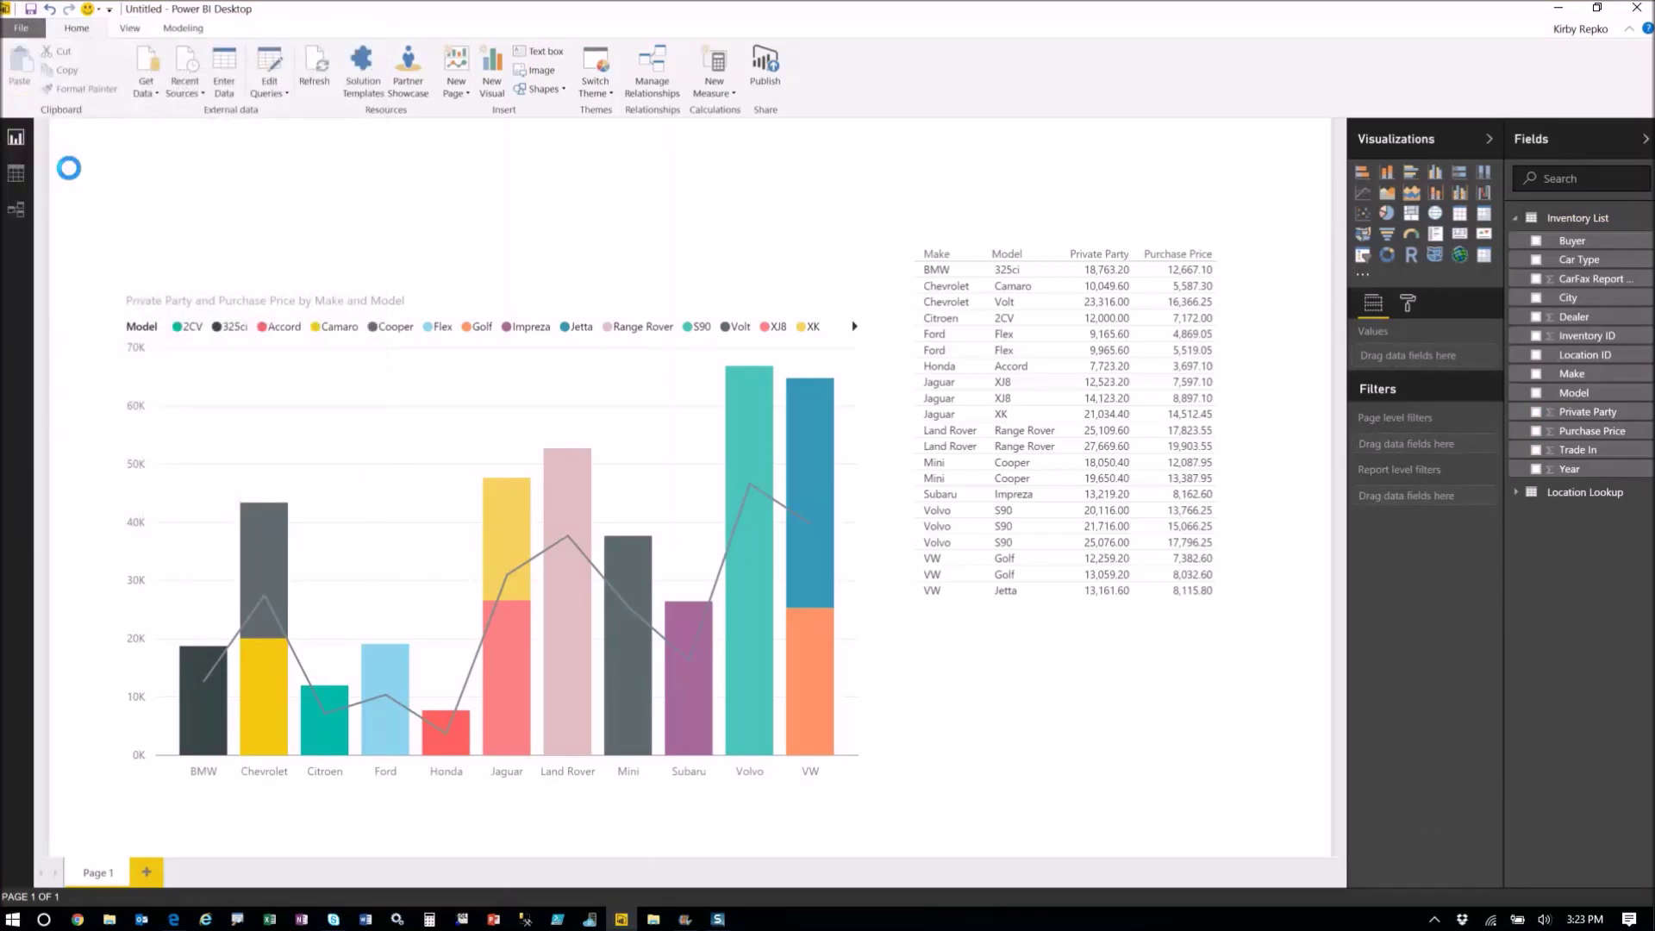
type("OnPrem")
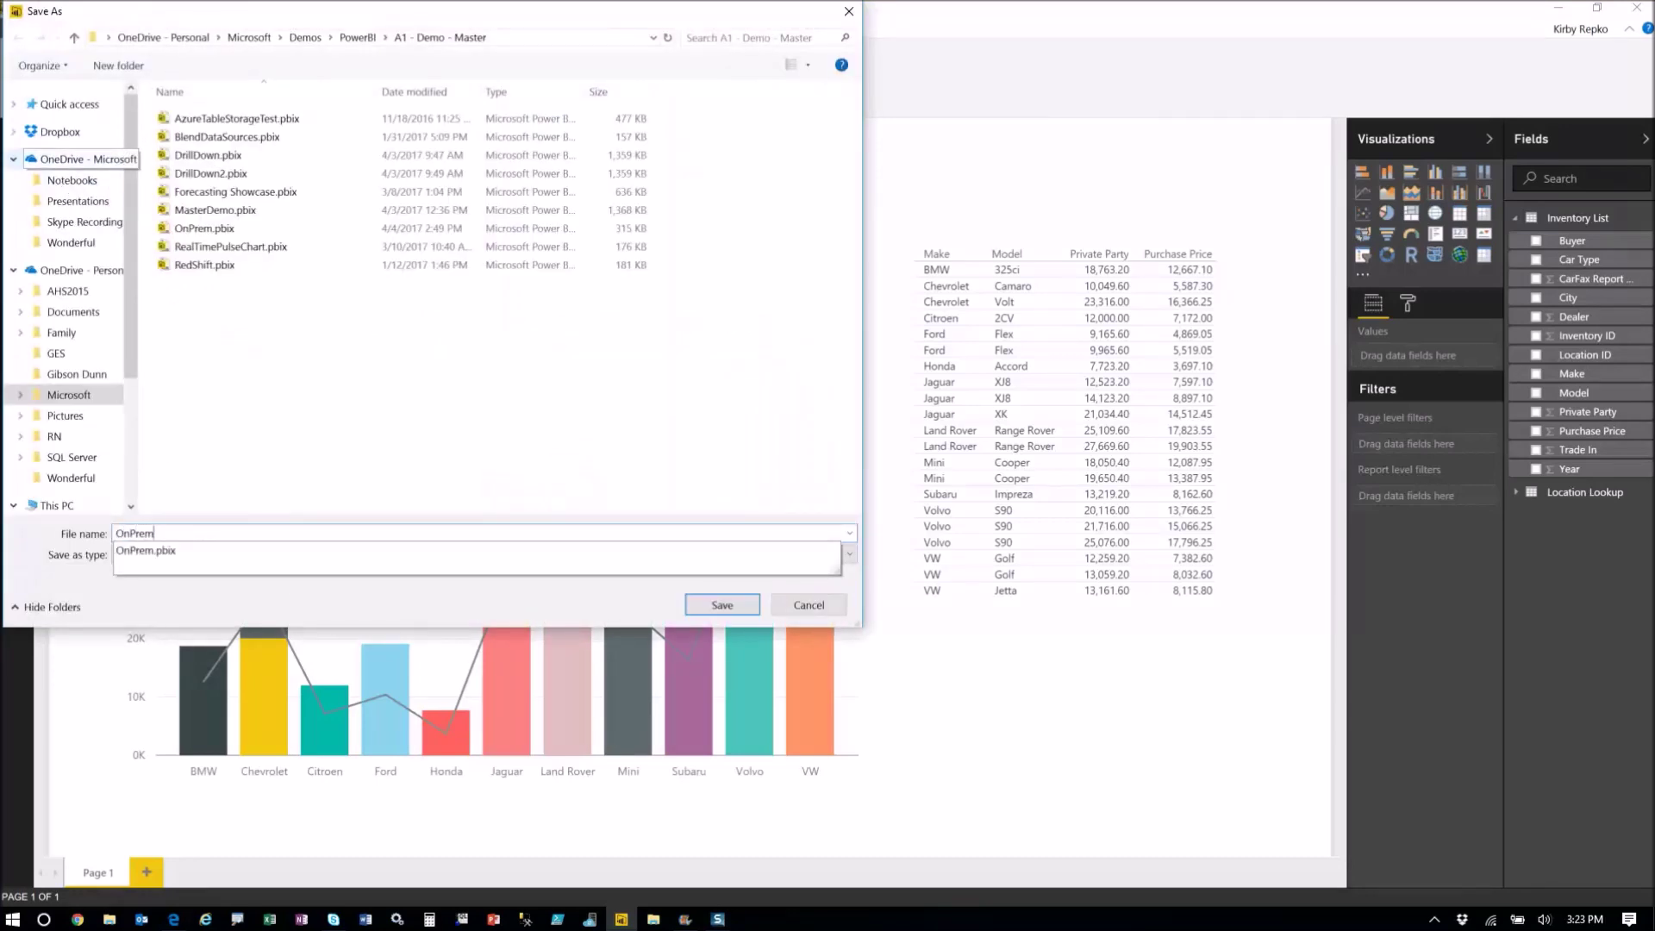
key("Return")
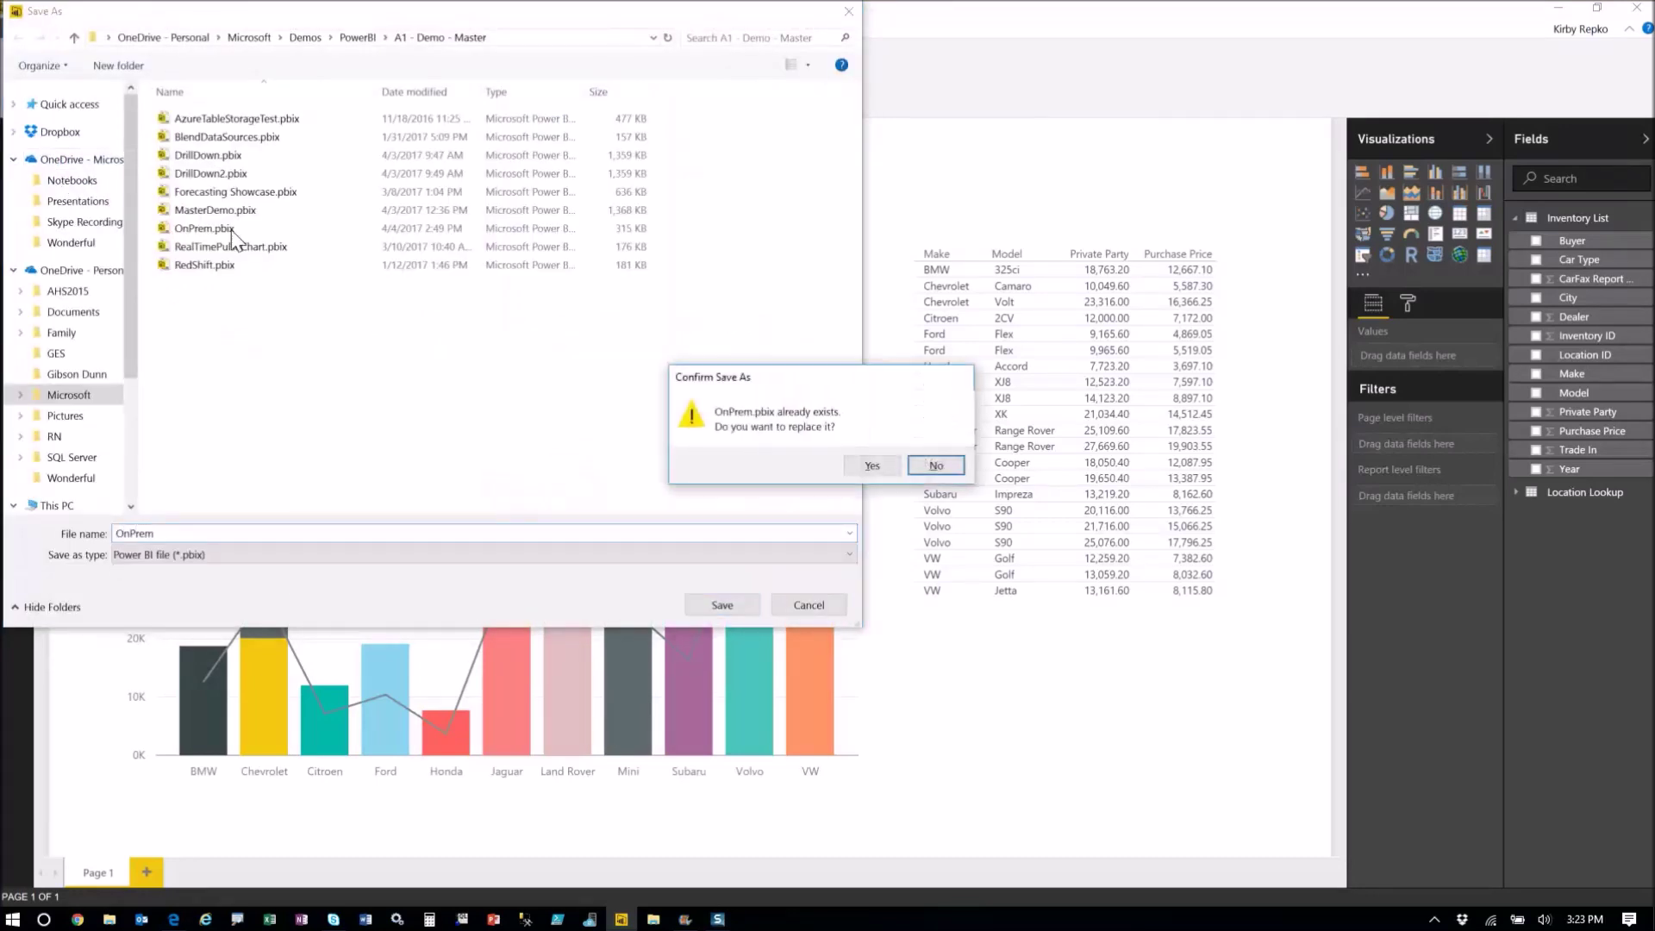
left_click(869, 464)
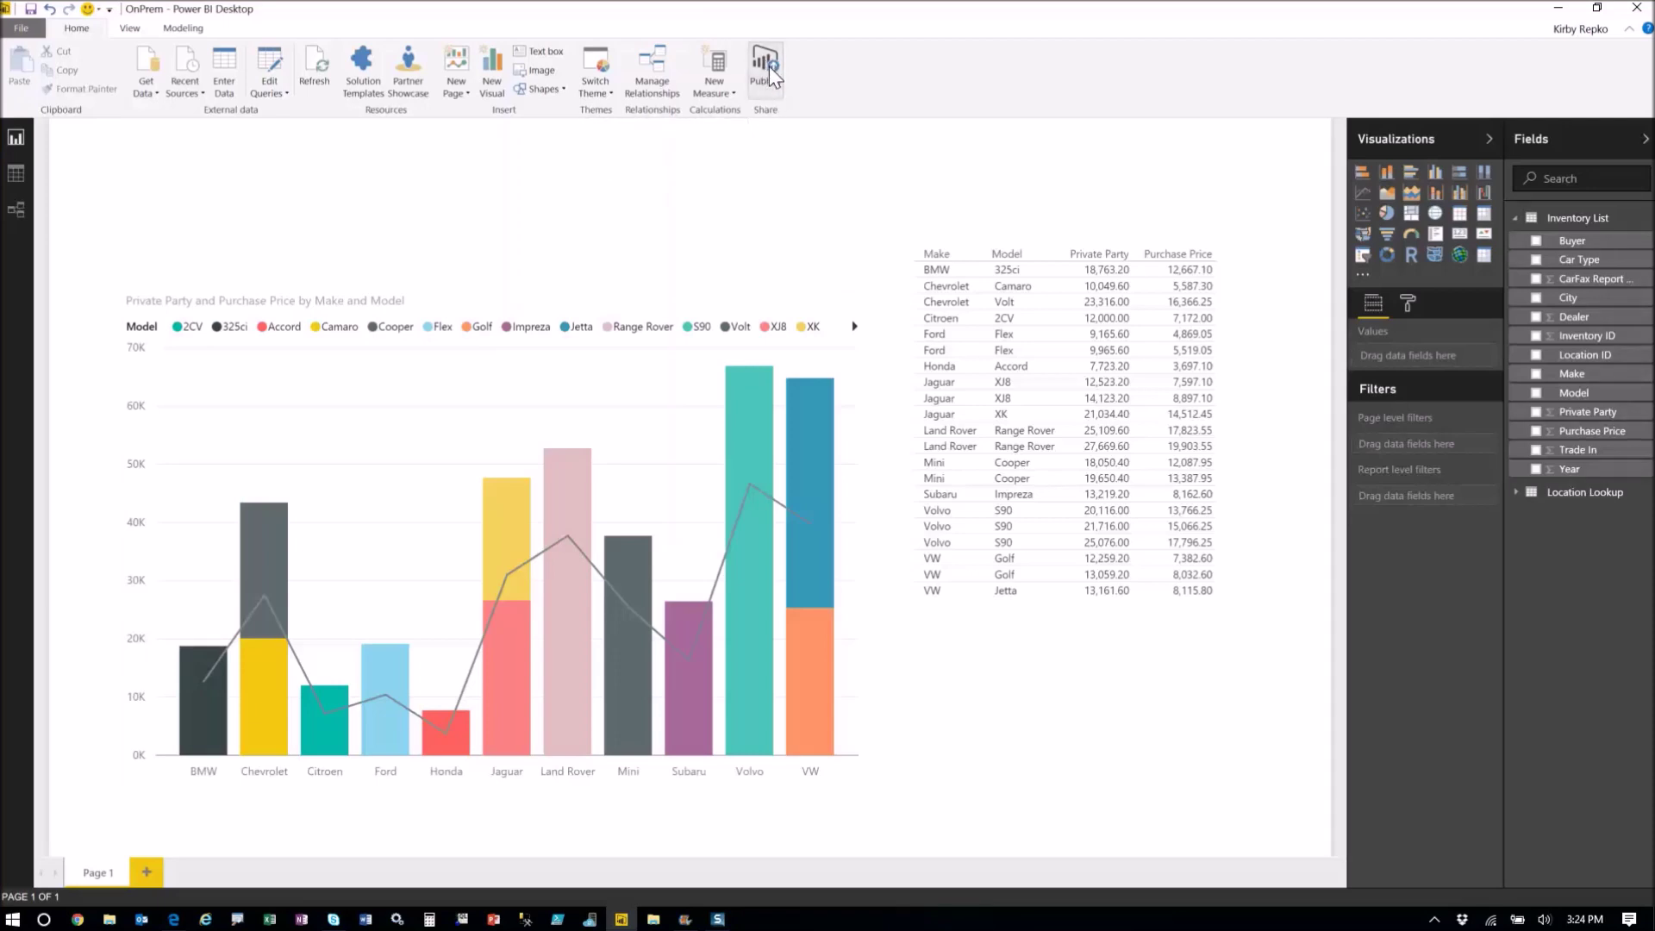
left_click(766, 65)
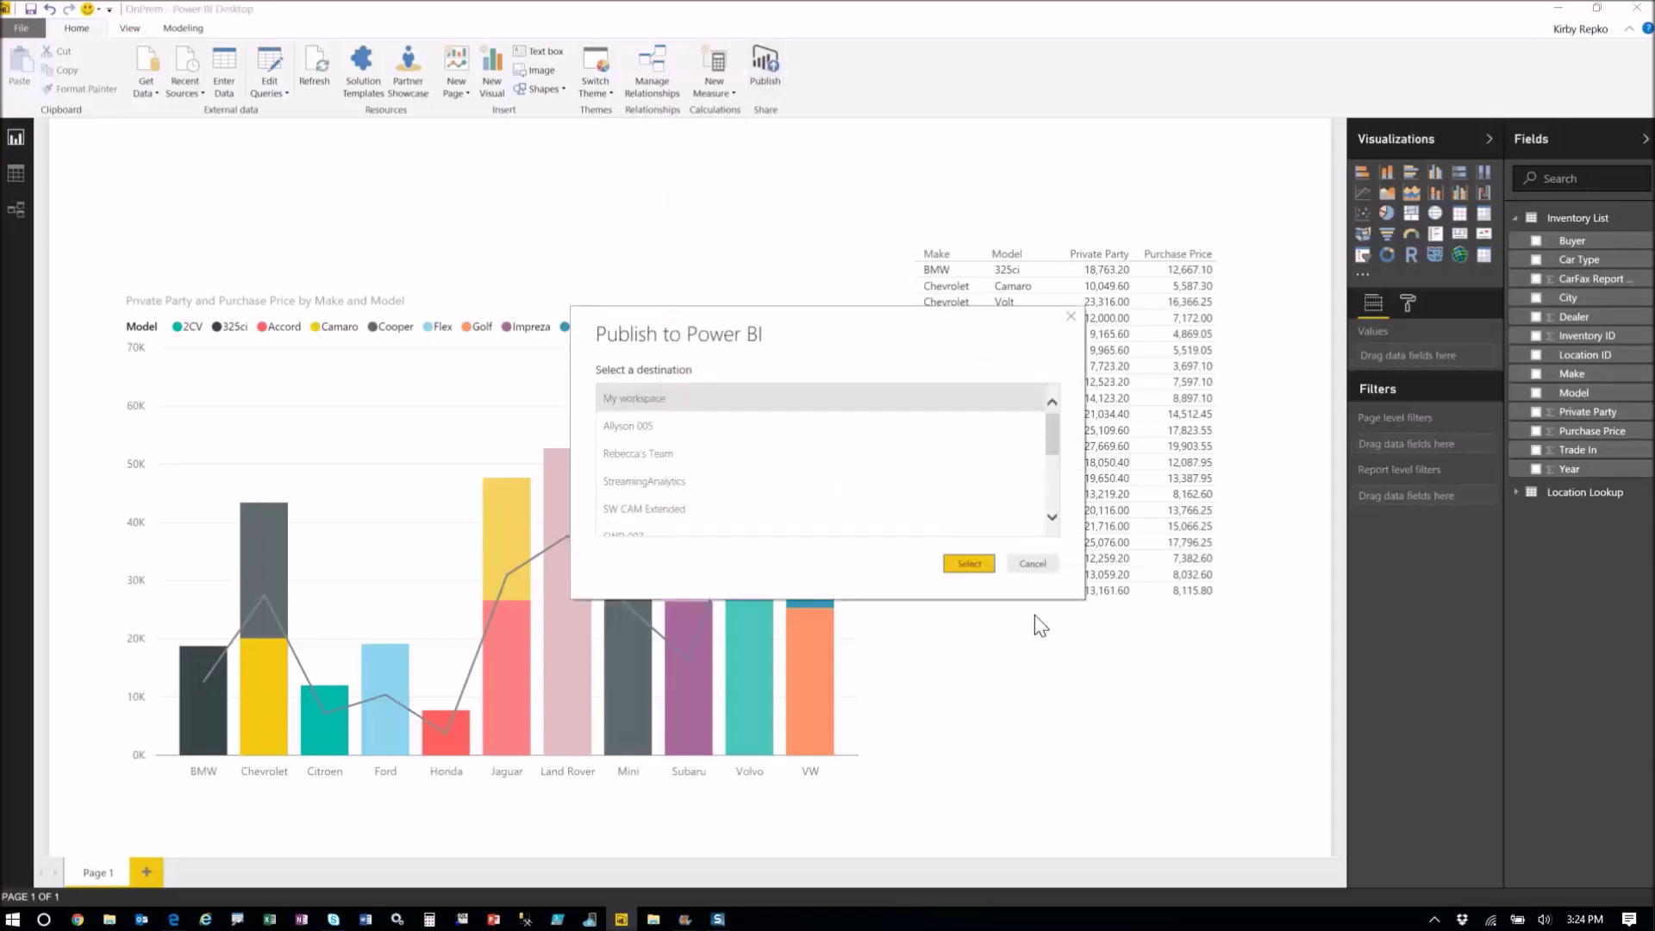
Publish OnPrem to My workspace over the existing OnPrem dataset, then open it in Power BI
left_click(970, 565)
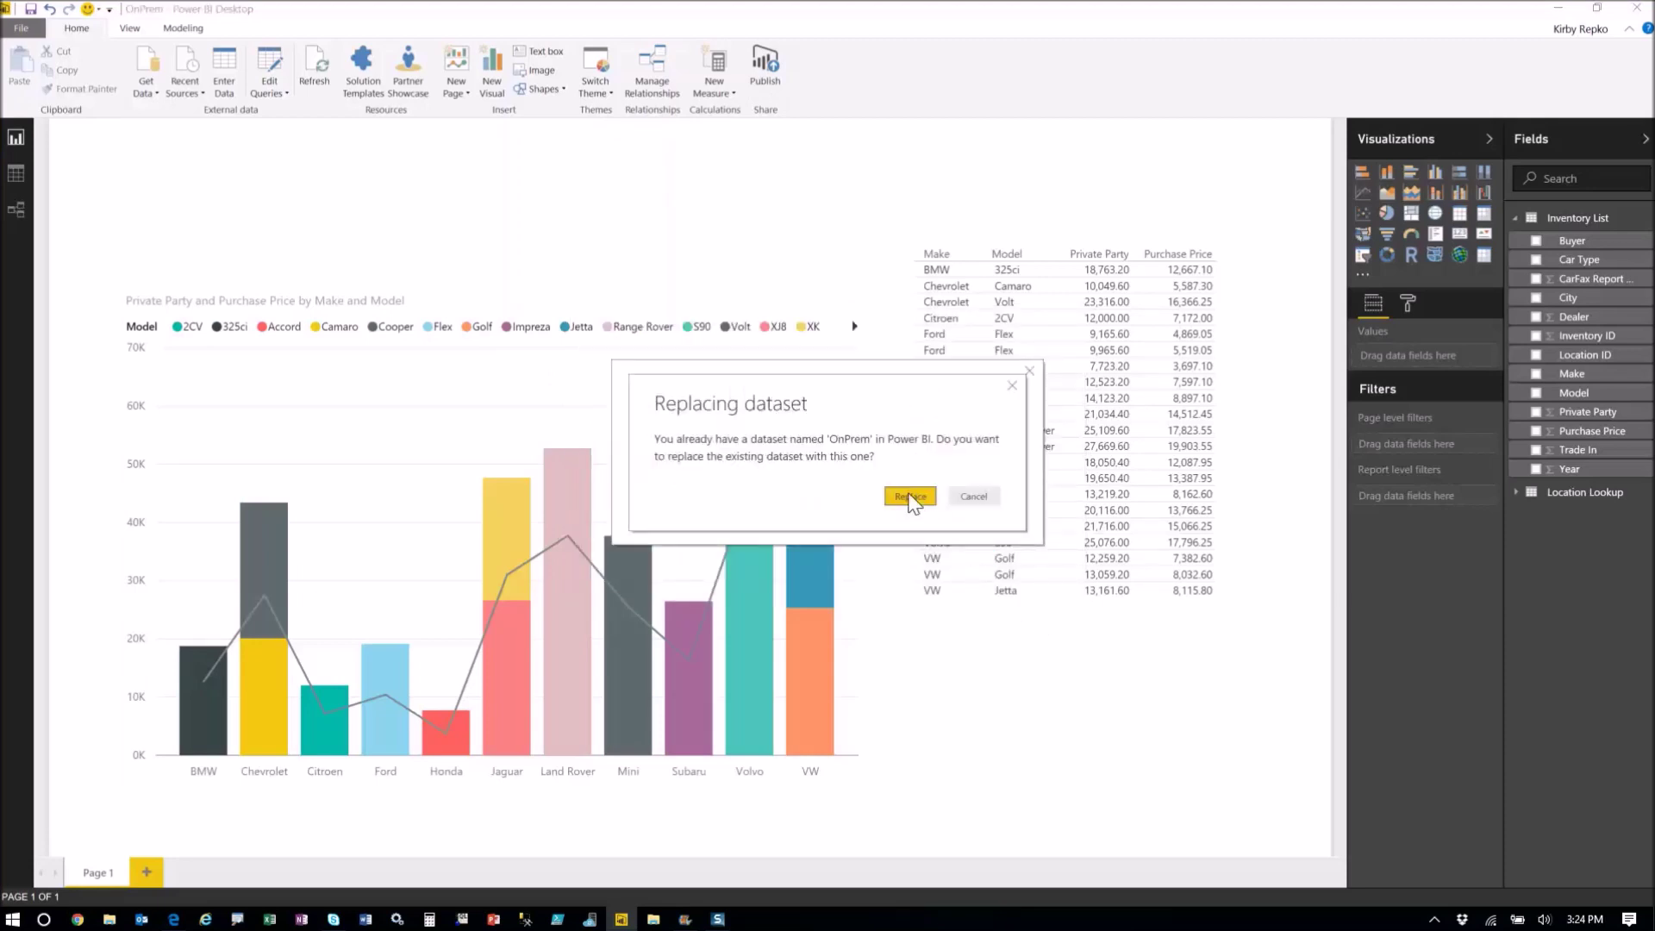
left_click(912, 494)
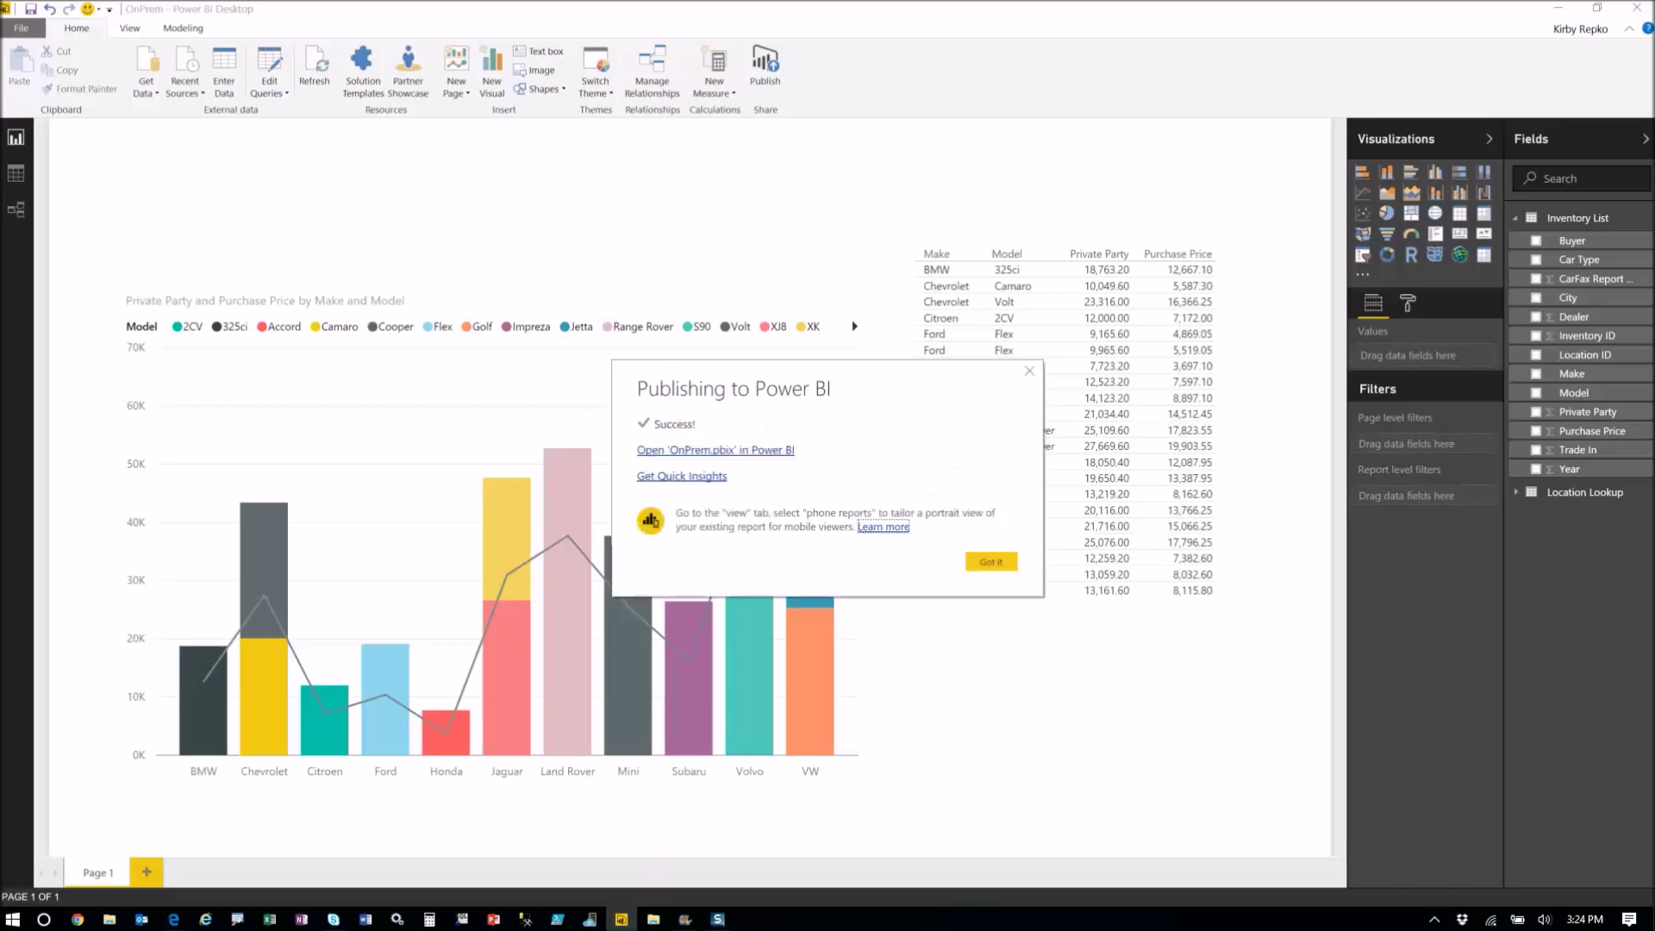
left_click(747, 462)
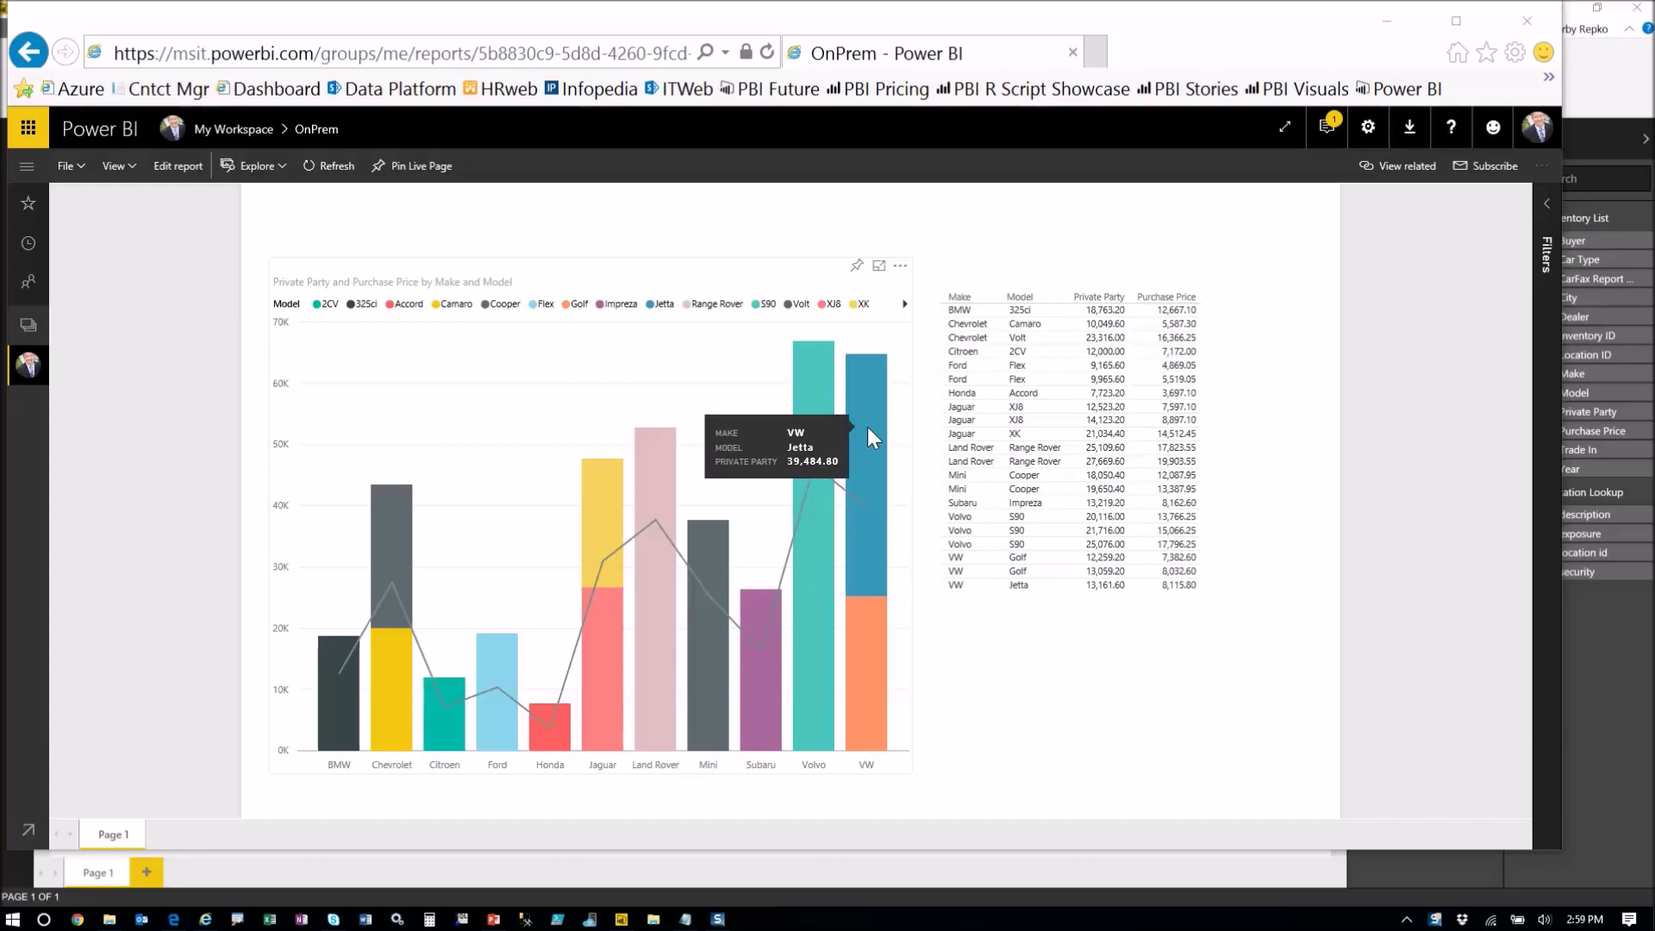
left_click(1409, 159)
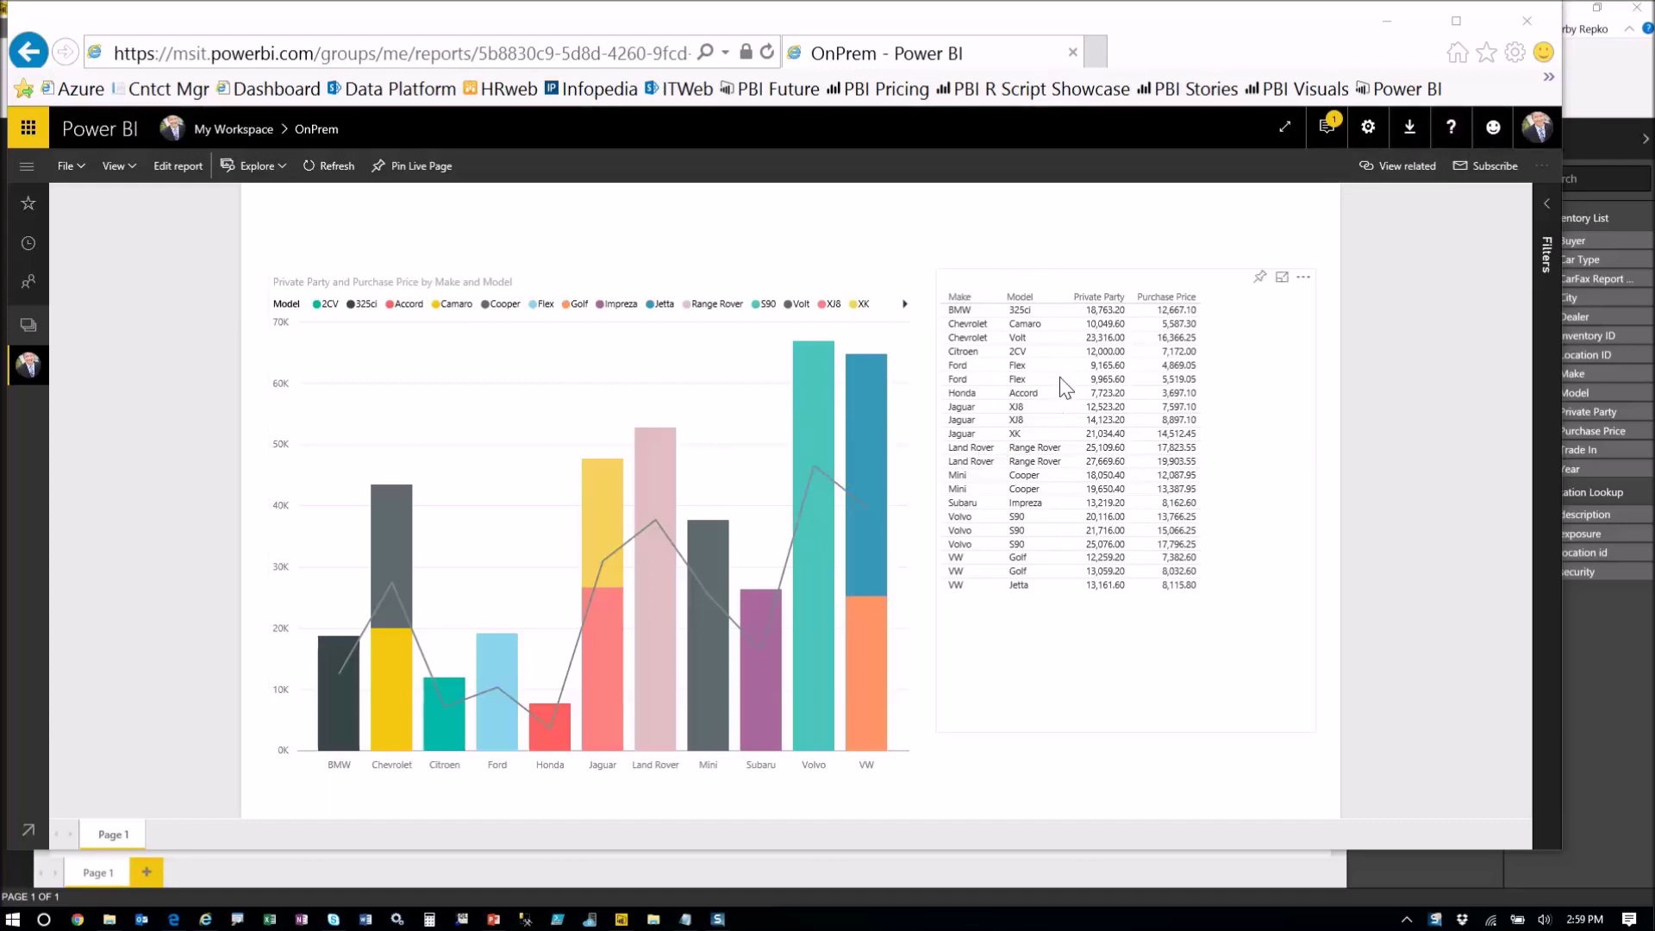
left_click(1368, 134)
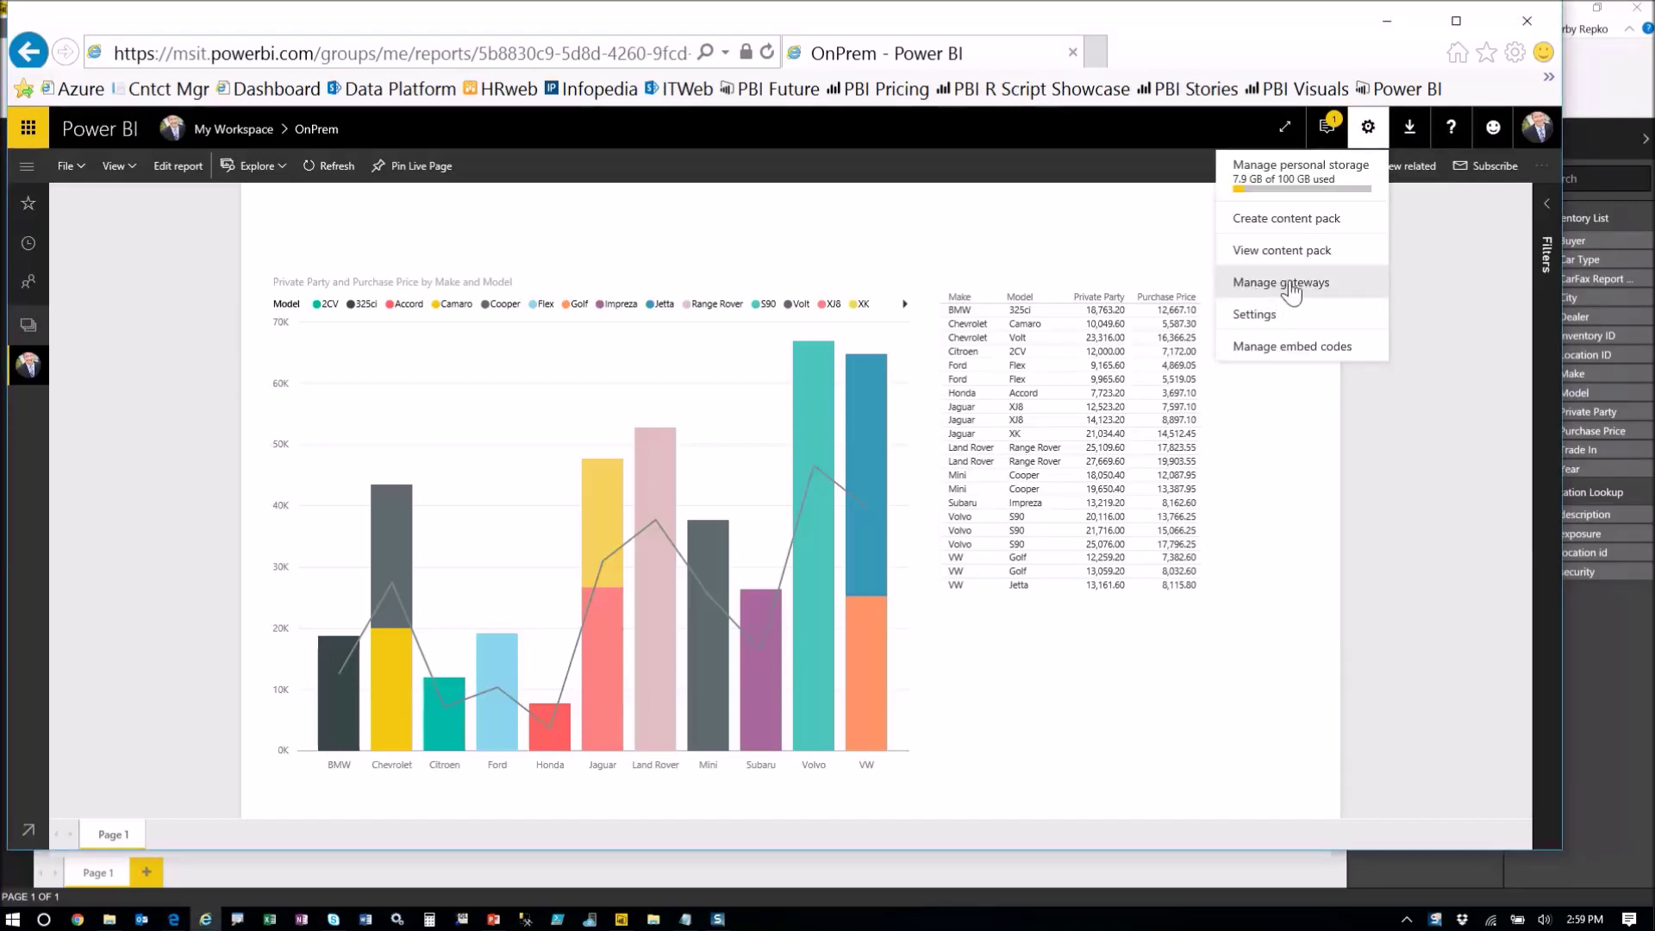
In gateway management, add a new data source under KirbysGateway7
left_click(1263, 287)
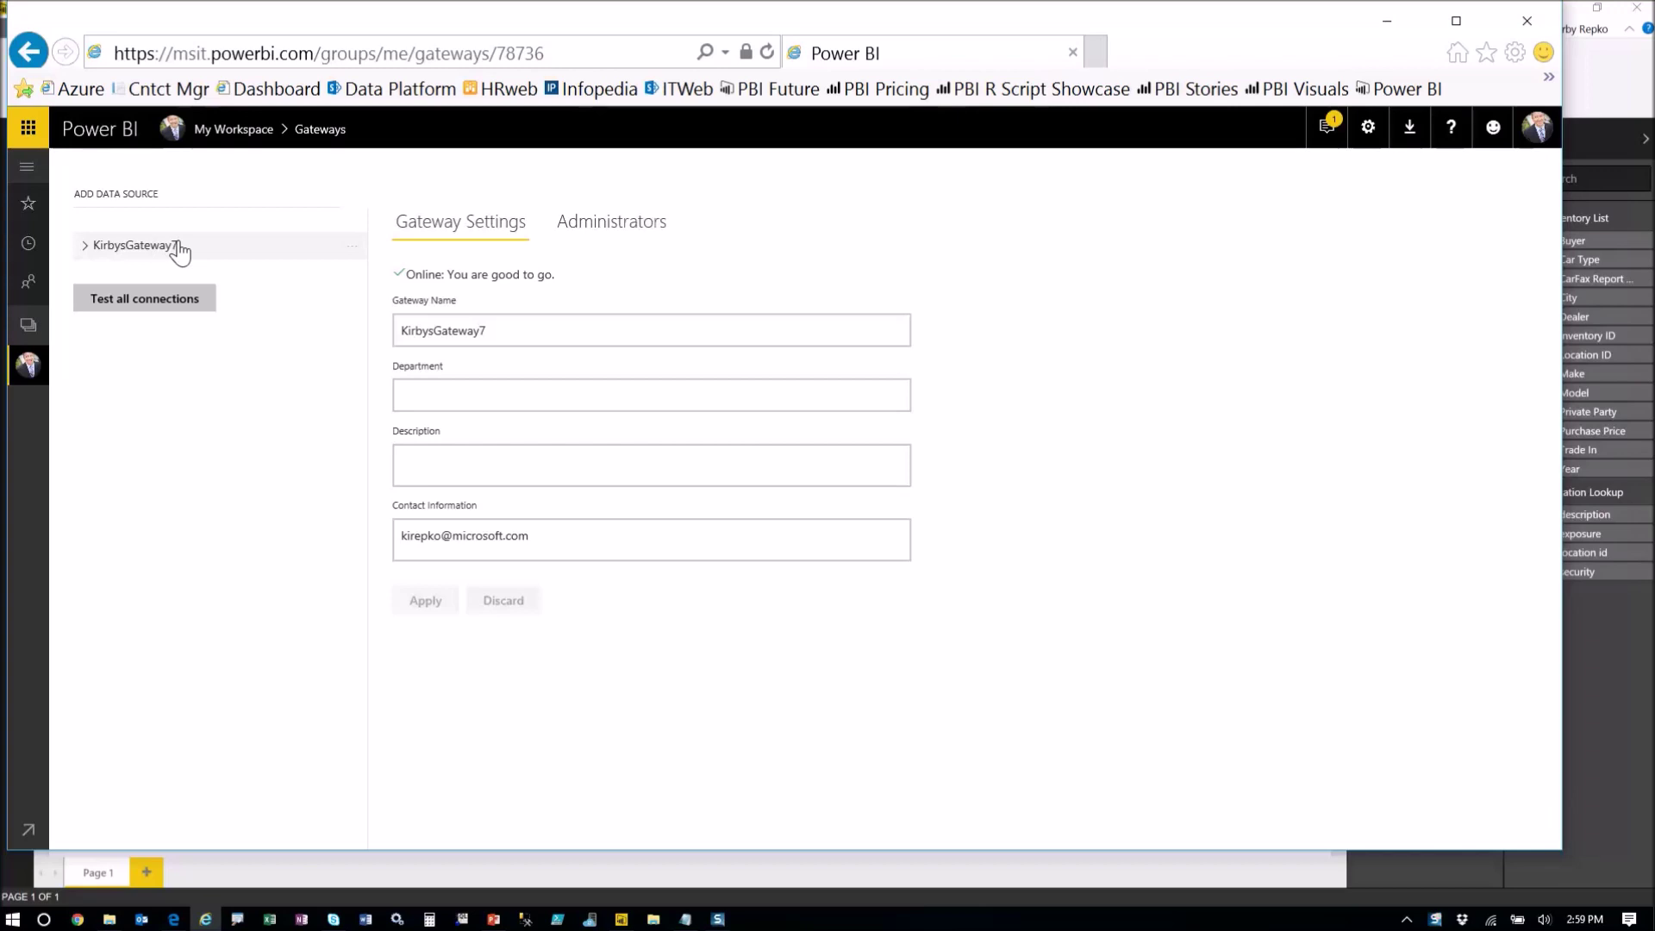
left_click(85, 247)
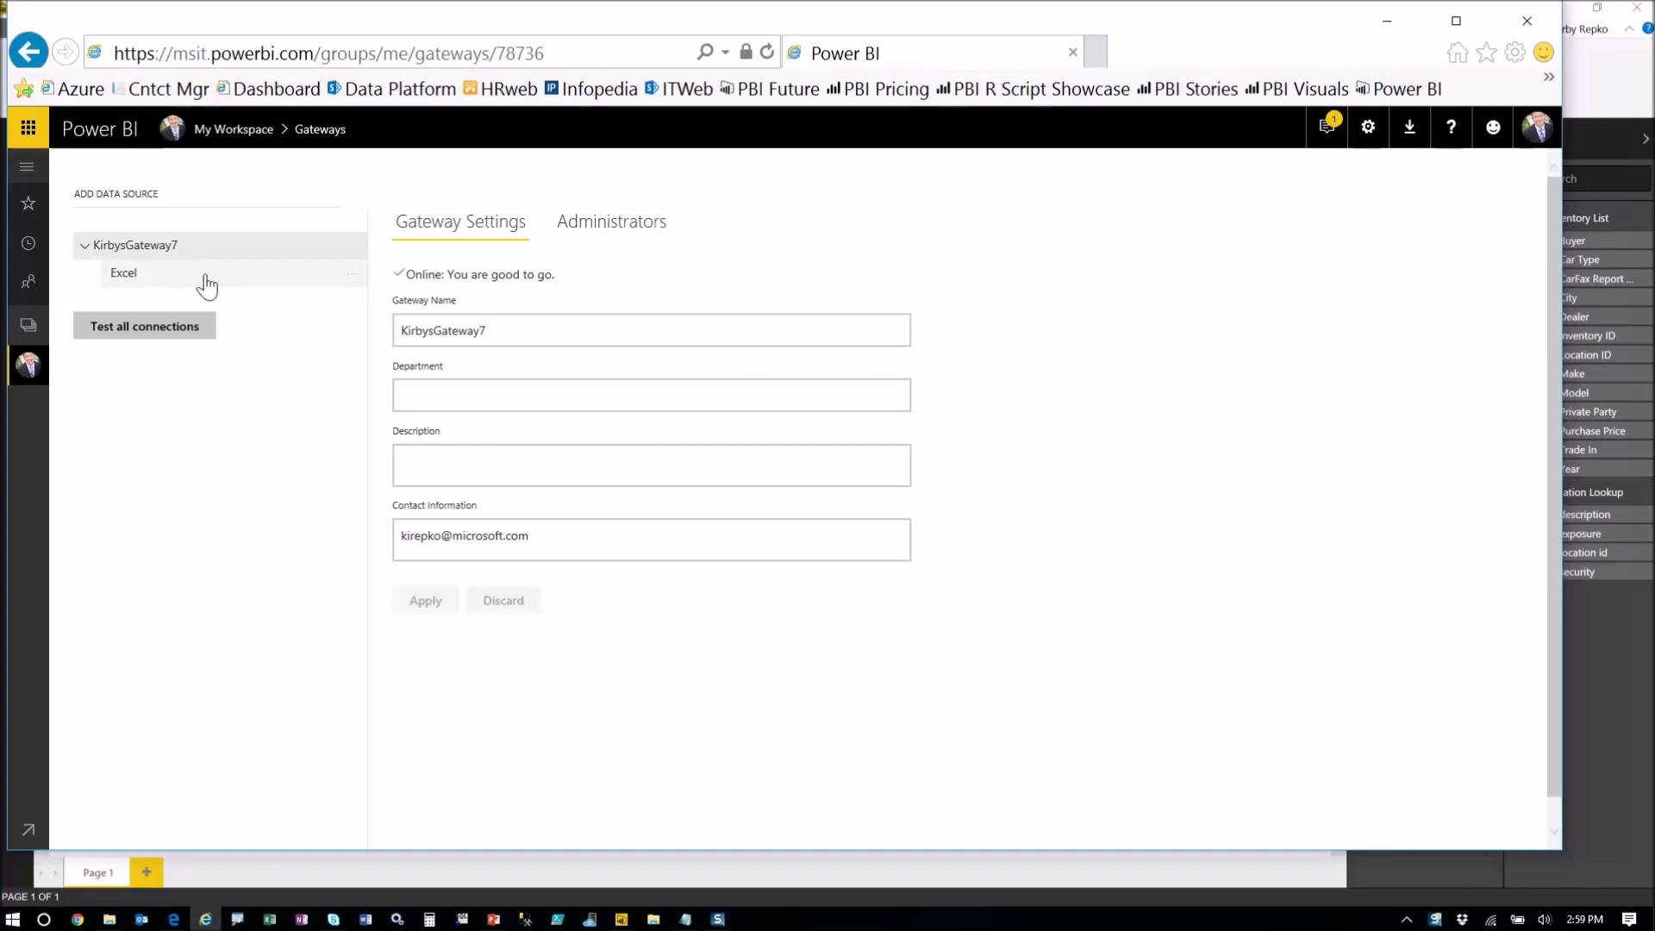
left_click(88, 247)
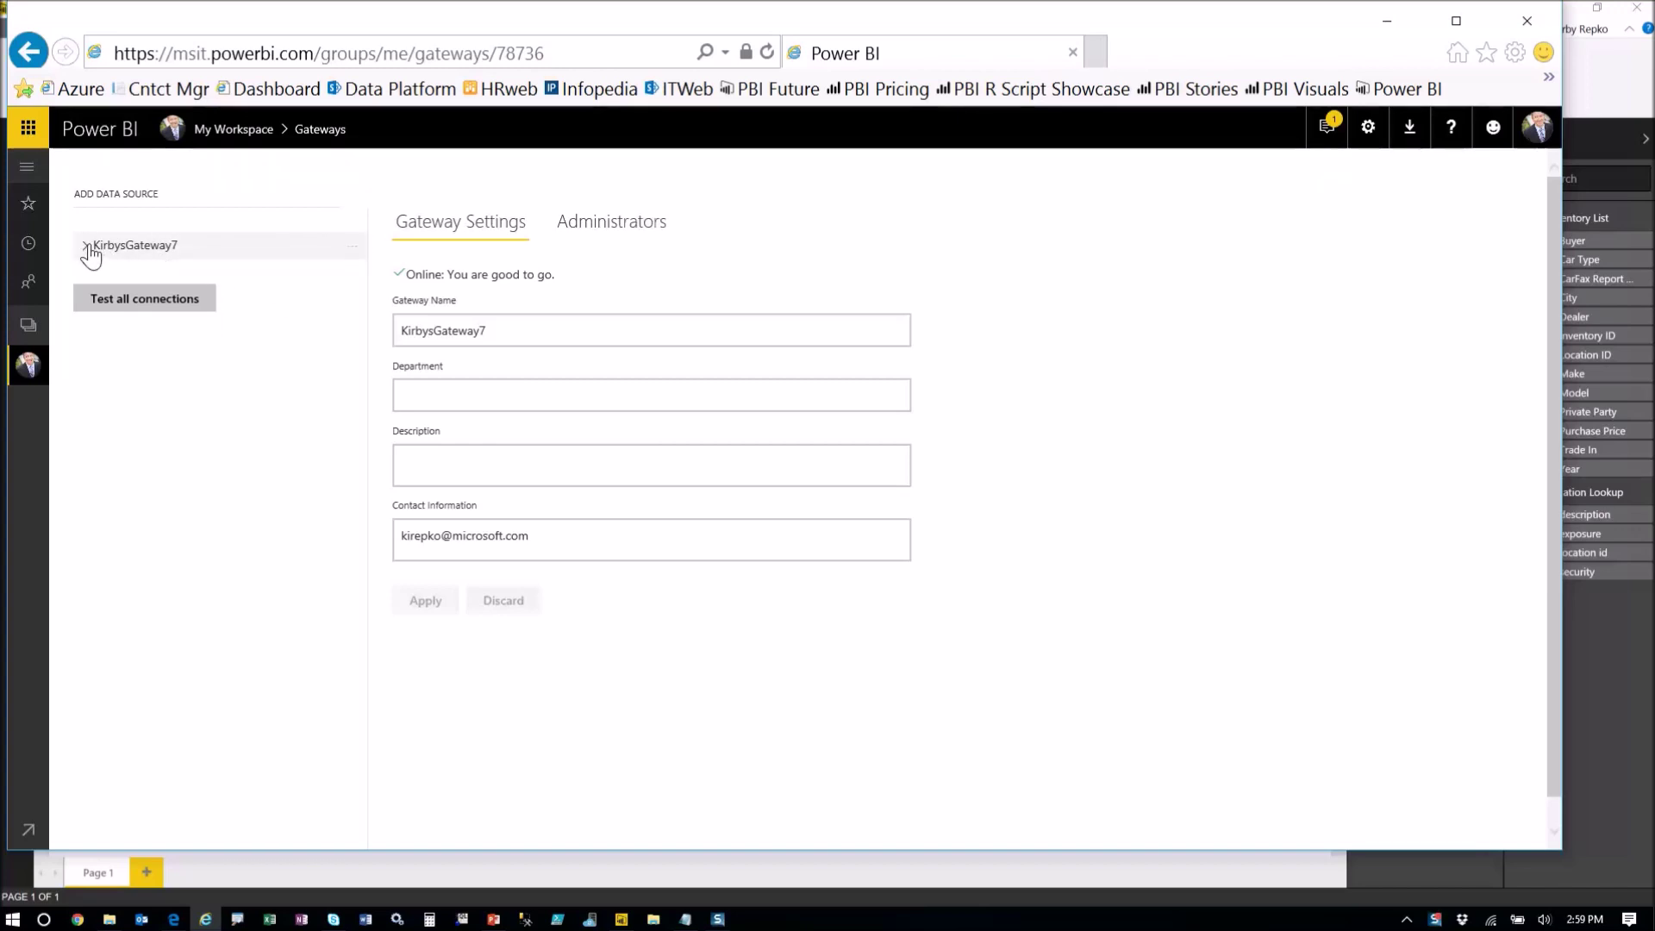
left_click(358, 251)
left_click(450, 283)
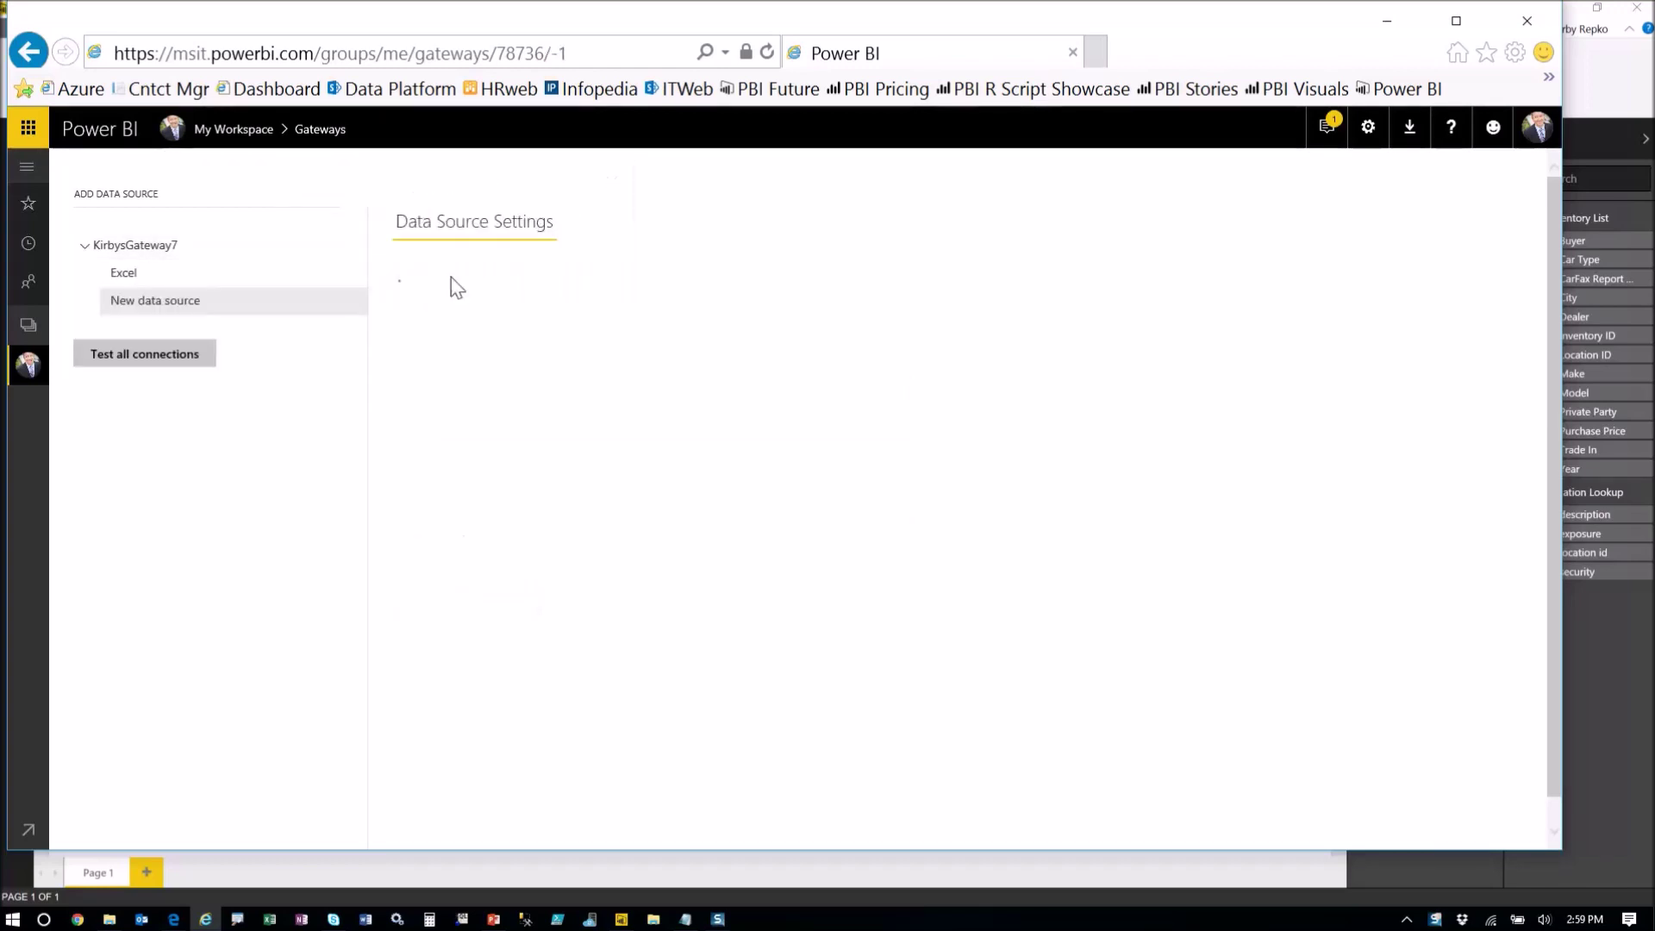
Name the source 'SQL Server Kirby', type SQL Server, with the pasted server name and database aw
triple_click(471, 308)
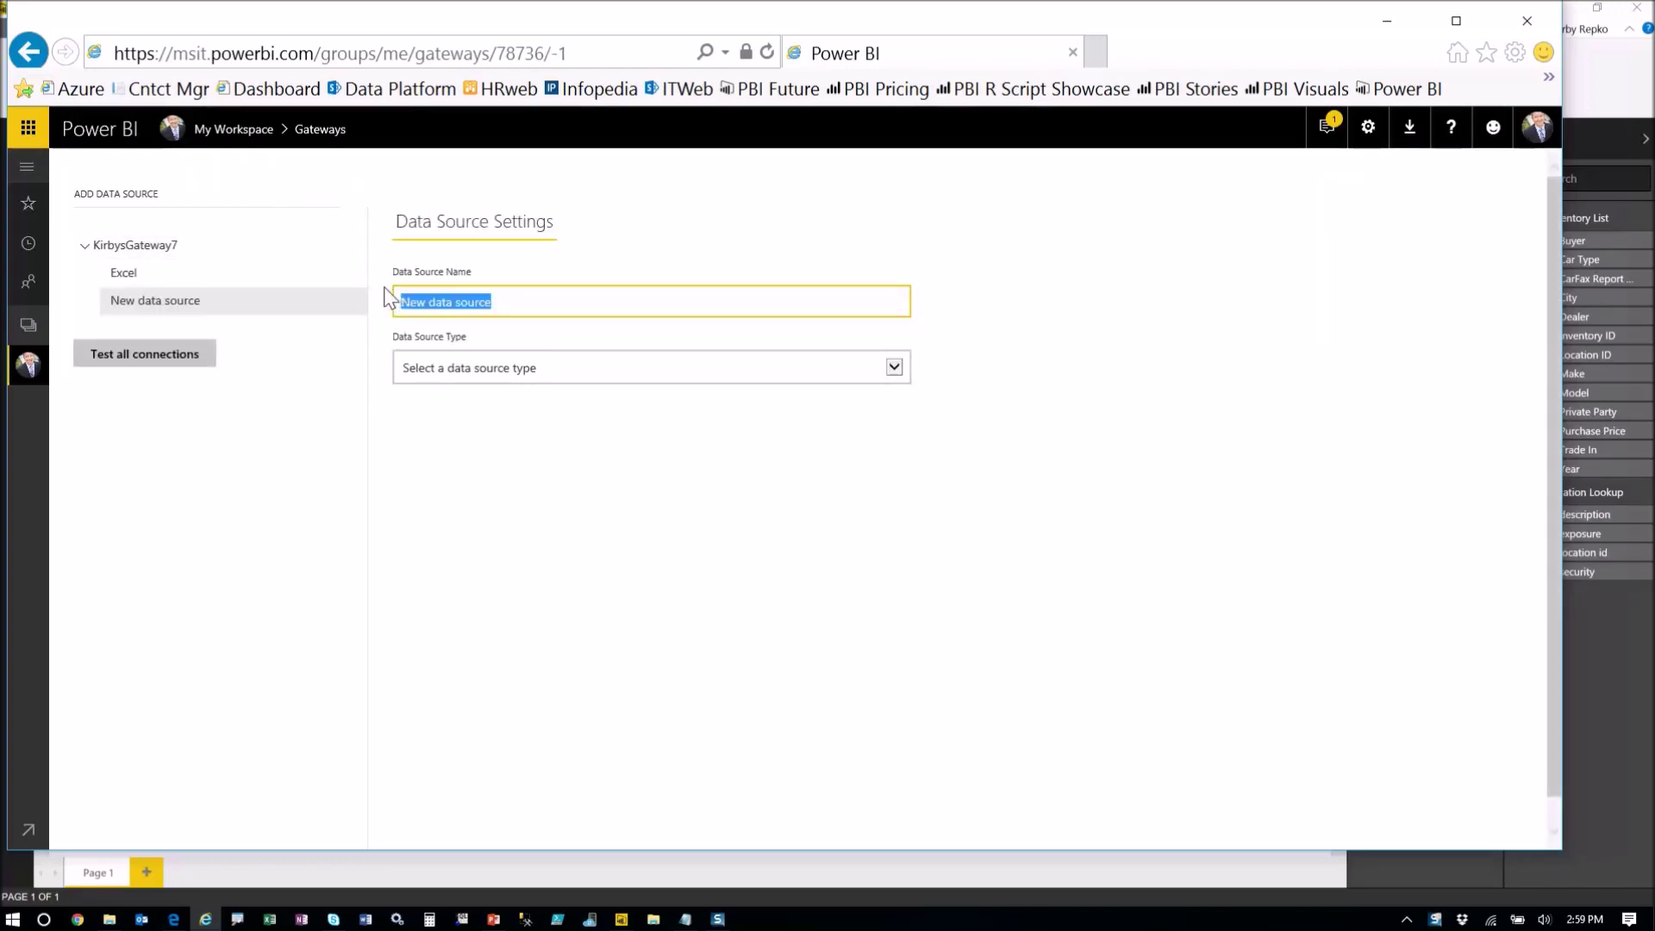
type("SQL Server Kirby")
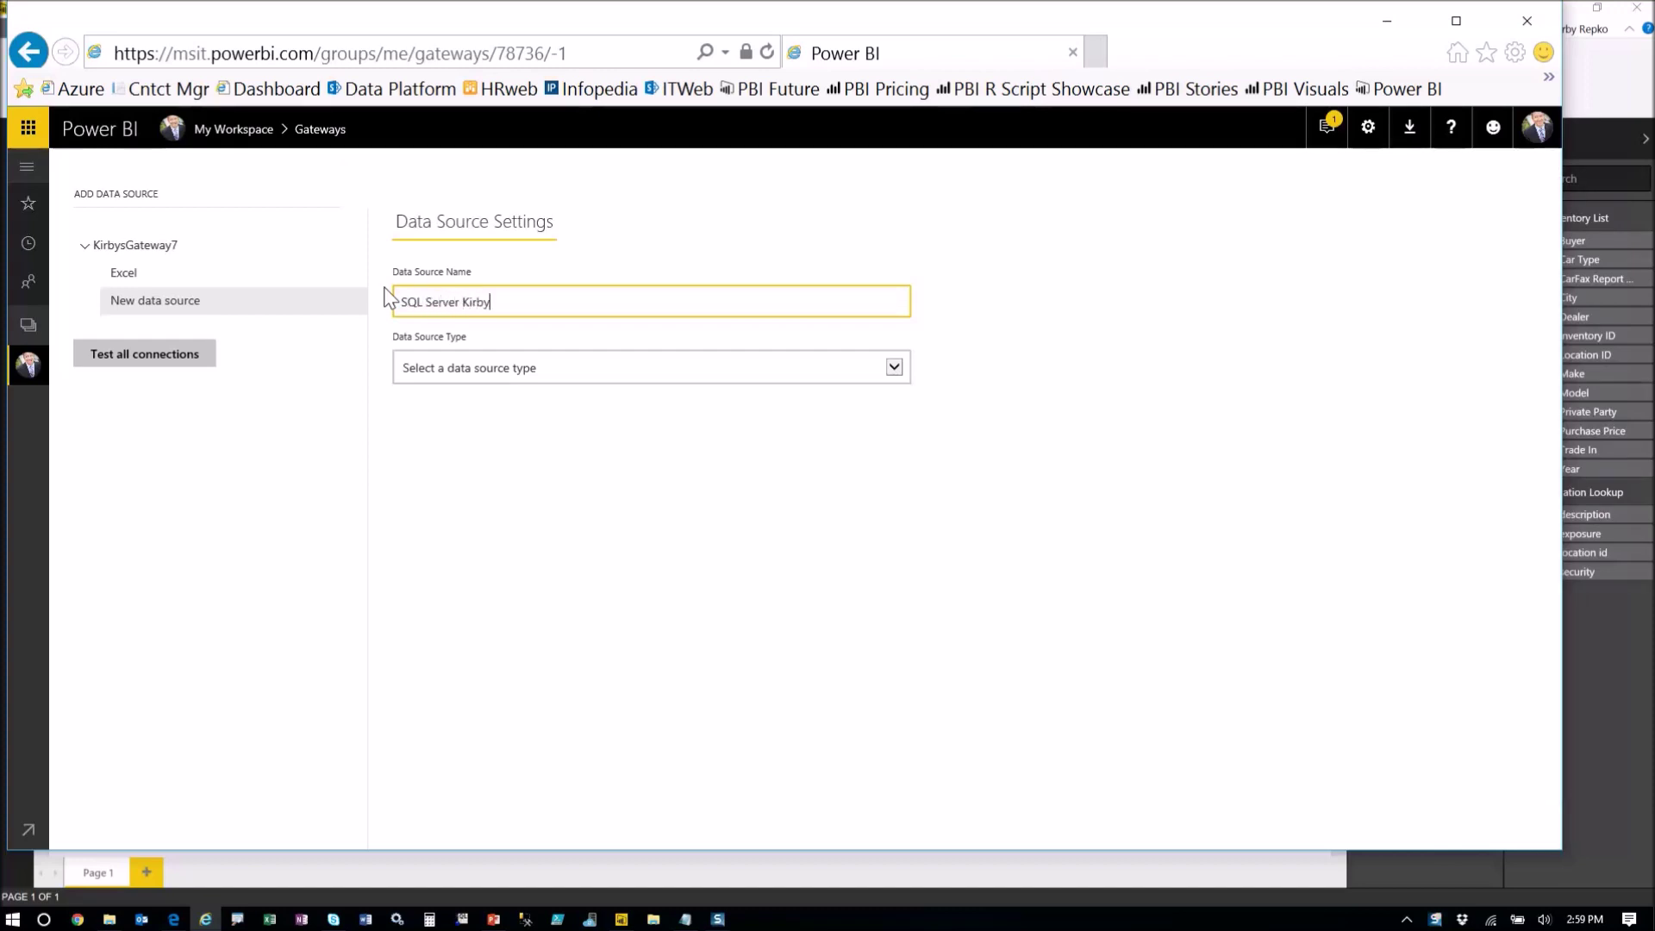
left_click(896, 369)
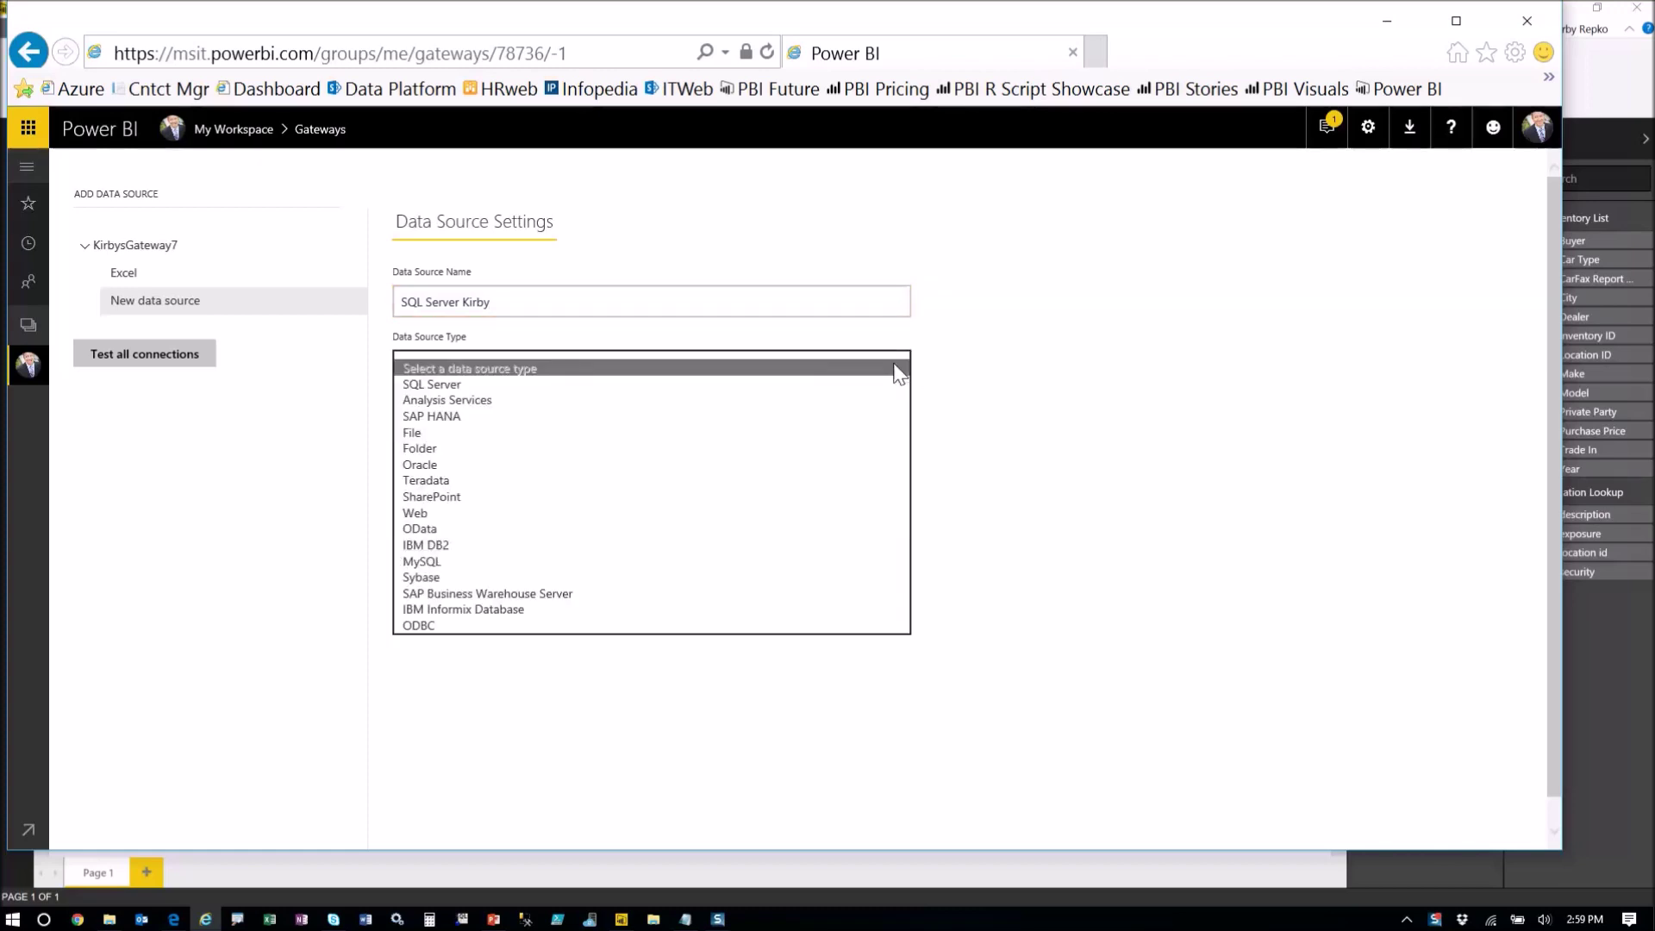
left_click(466, 387)
left_click(470, 433)
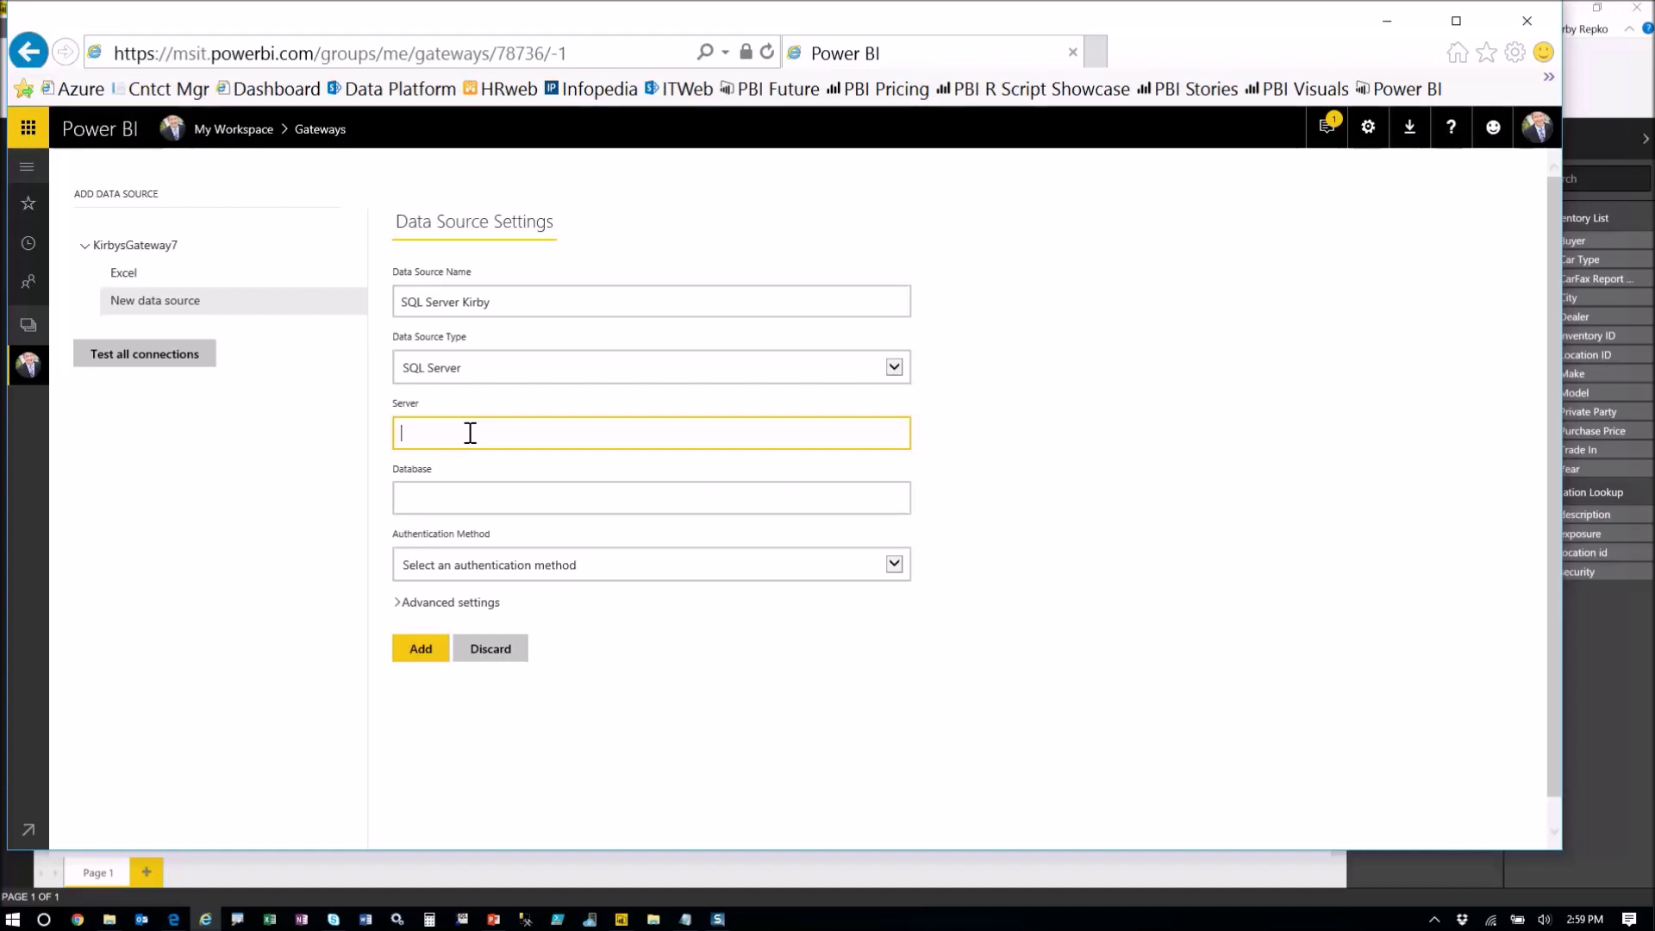
type("kirby-011816\\kirby")
key("Tab")
type("a")
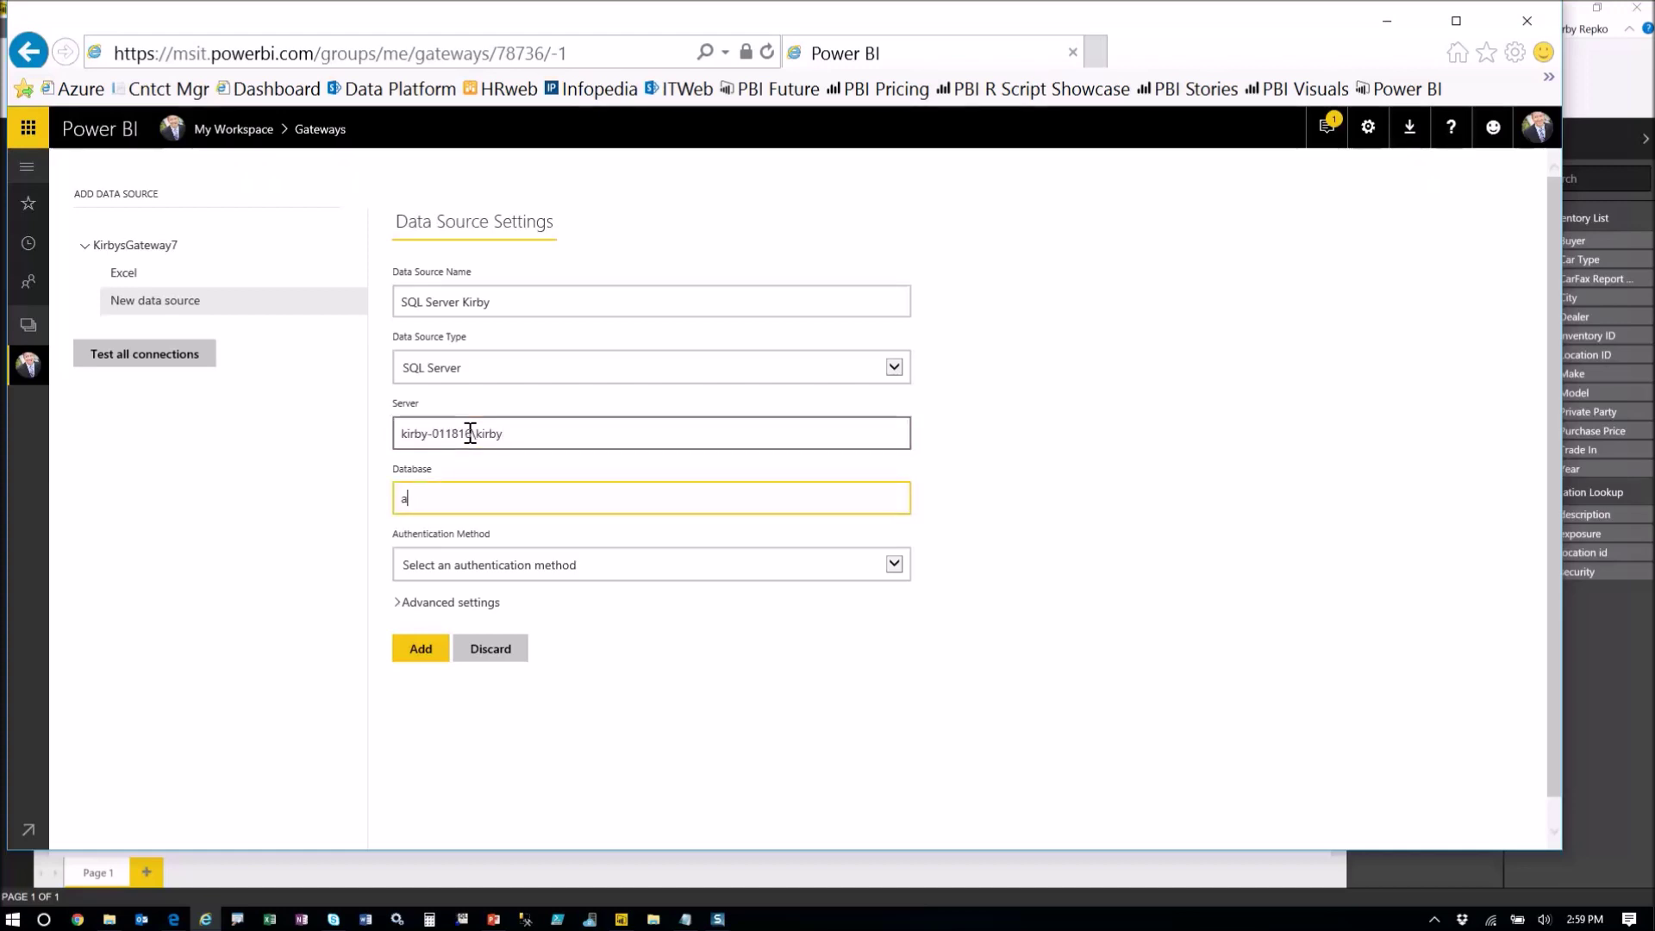
type("w")
Use Basic authentication with the account's username and password, and add the source
left_click(595, 575)
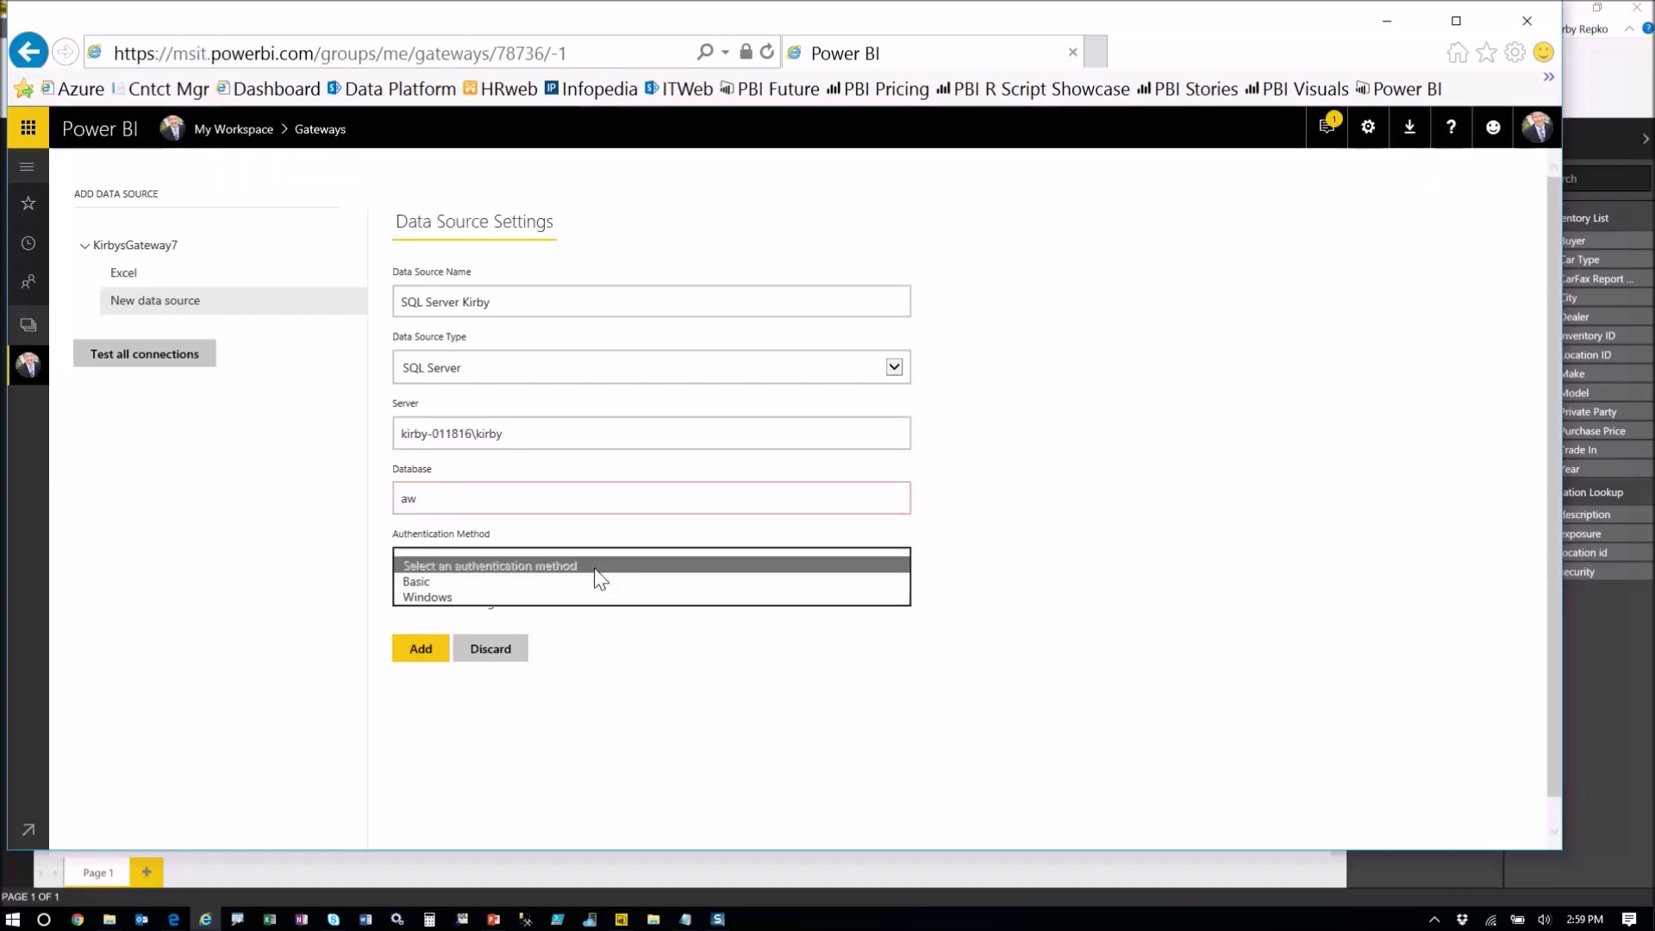
left_click(479, 579)
left_click(485, 663)
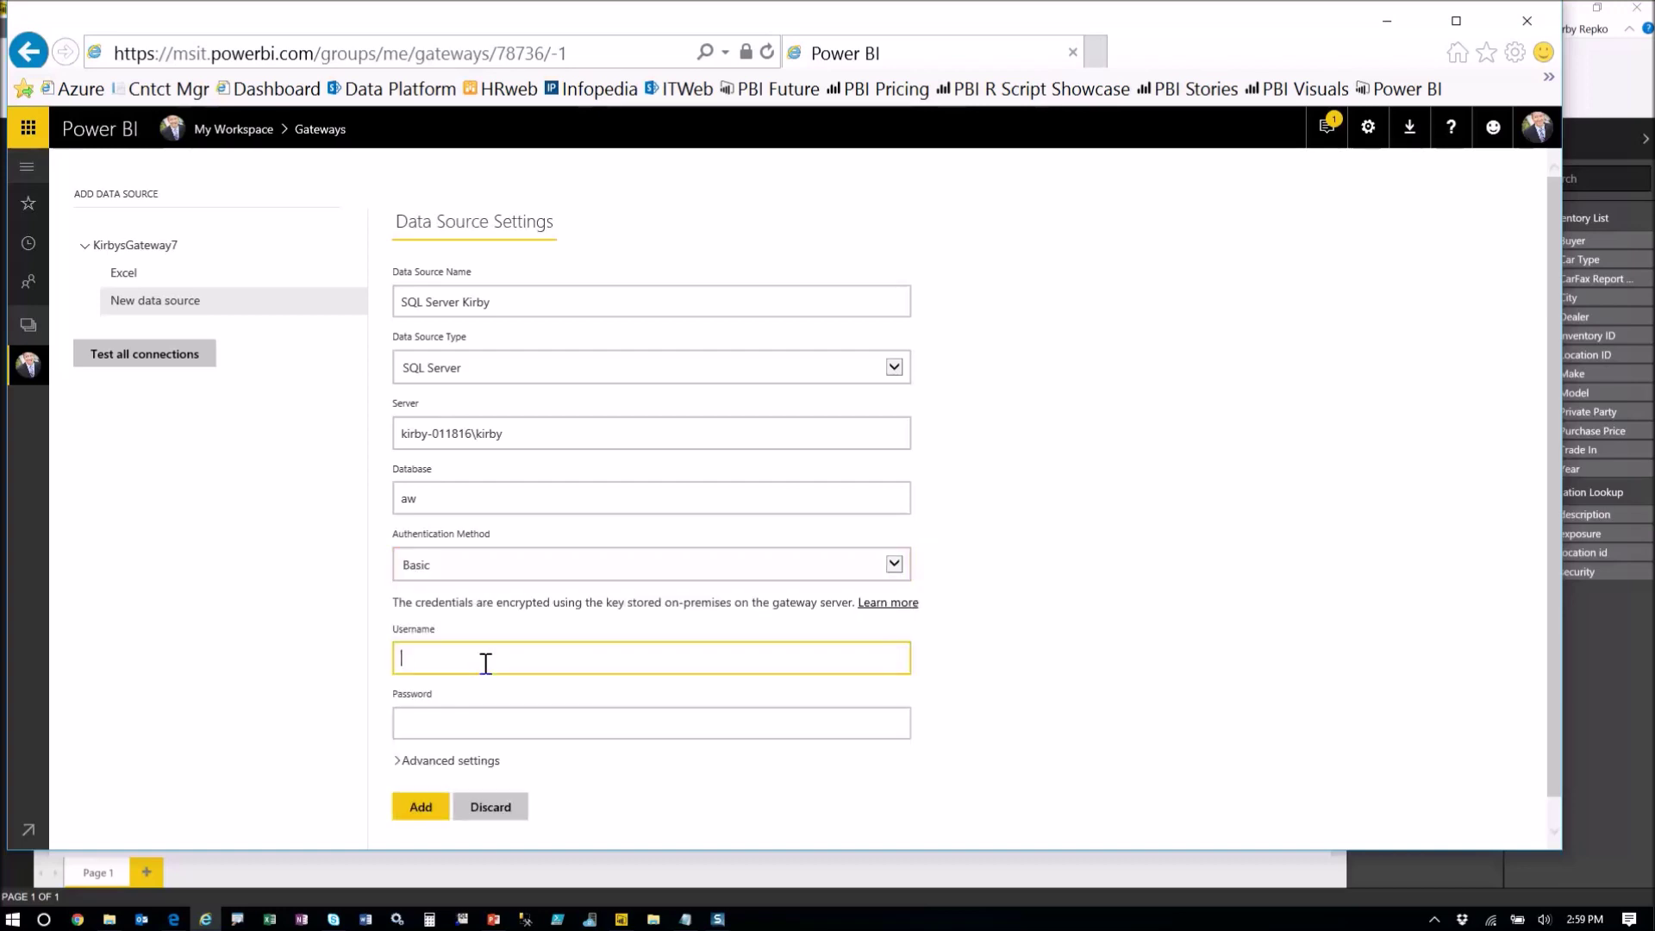
type("krepko")
key("Tab")
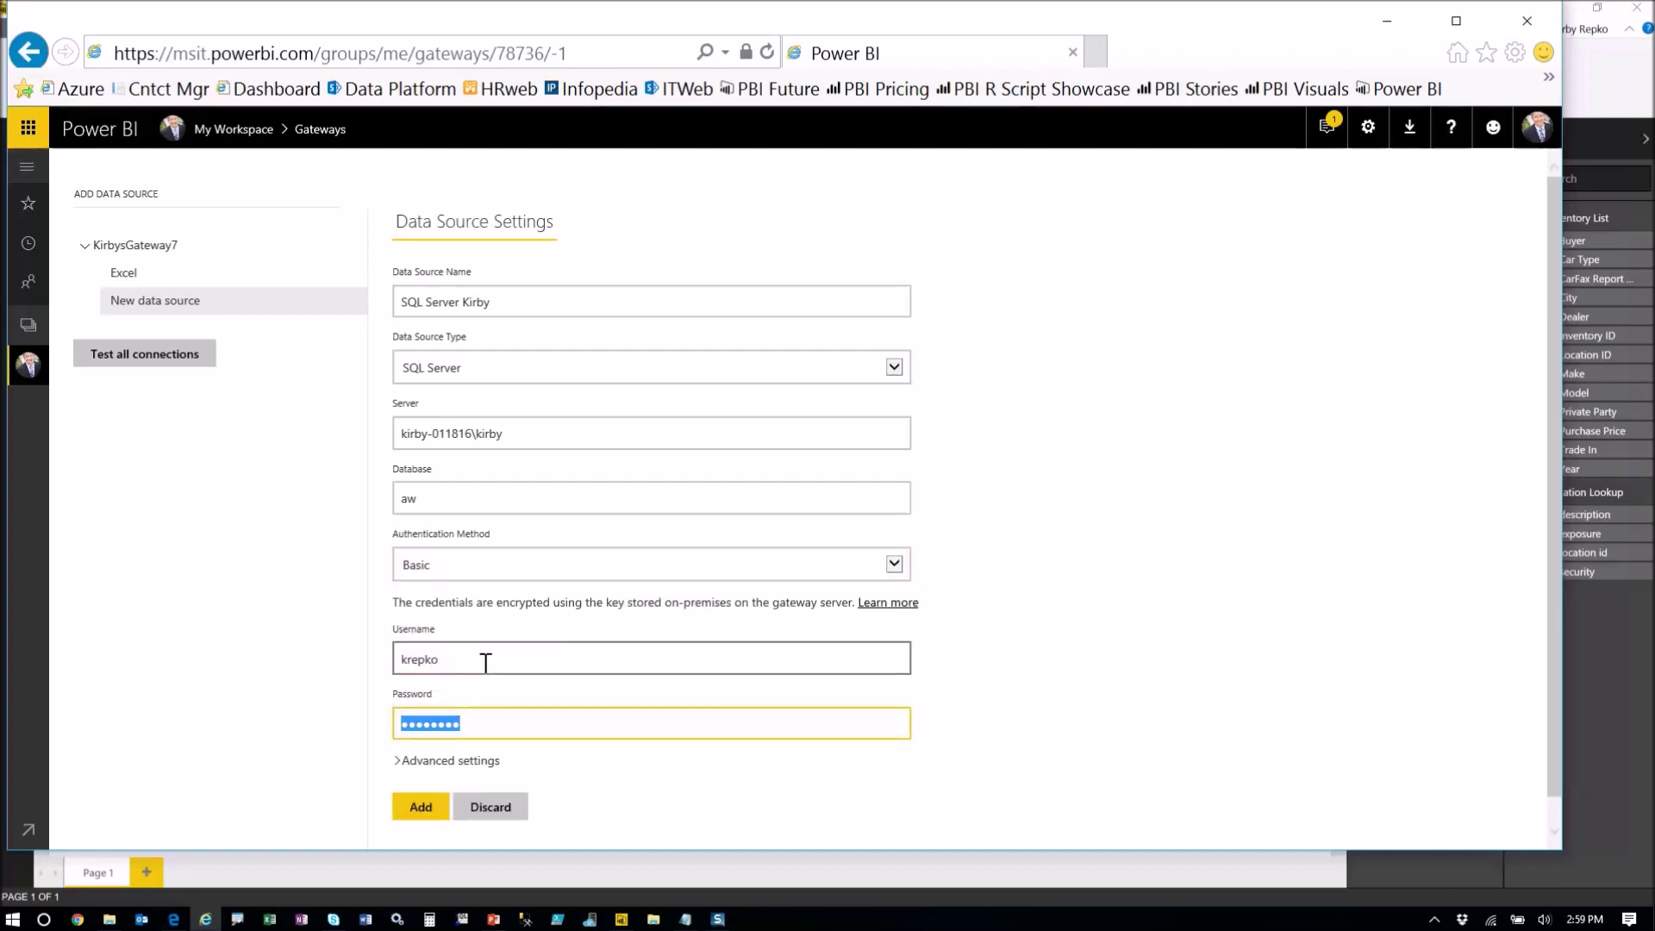
left_click(426, 810)
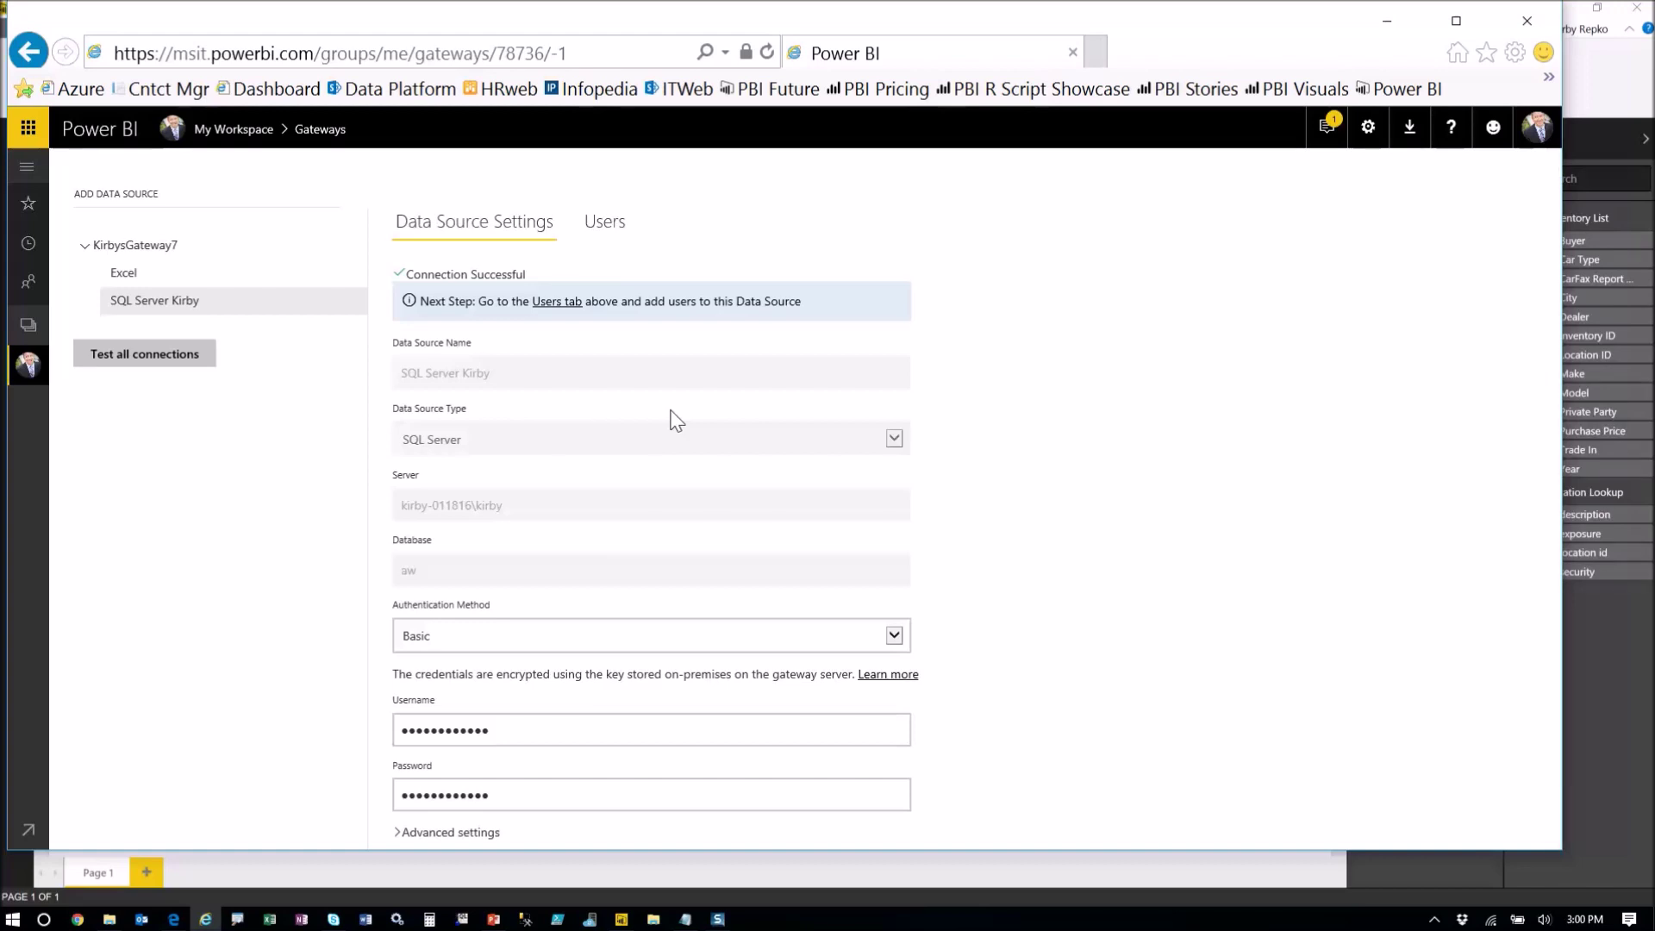
Review the gateway's Excel and SQL Server Kirby data source settings
left_click(131, 278)
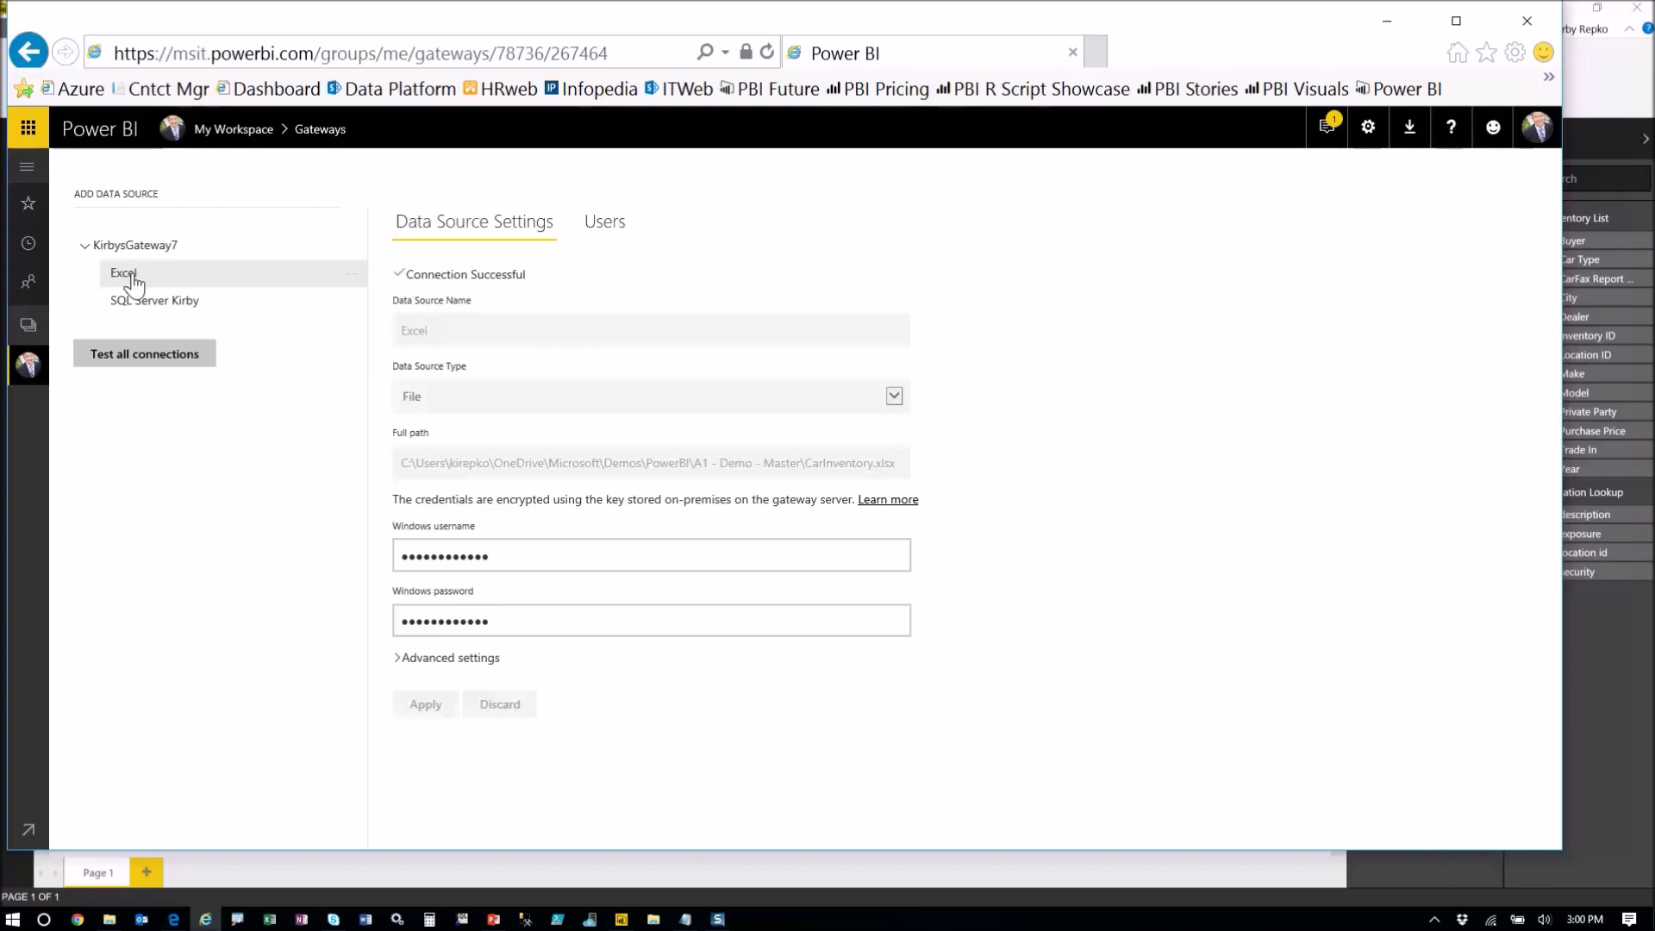
left_click(178, 303)
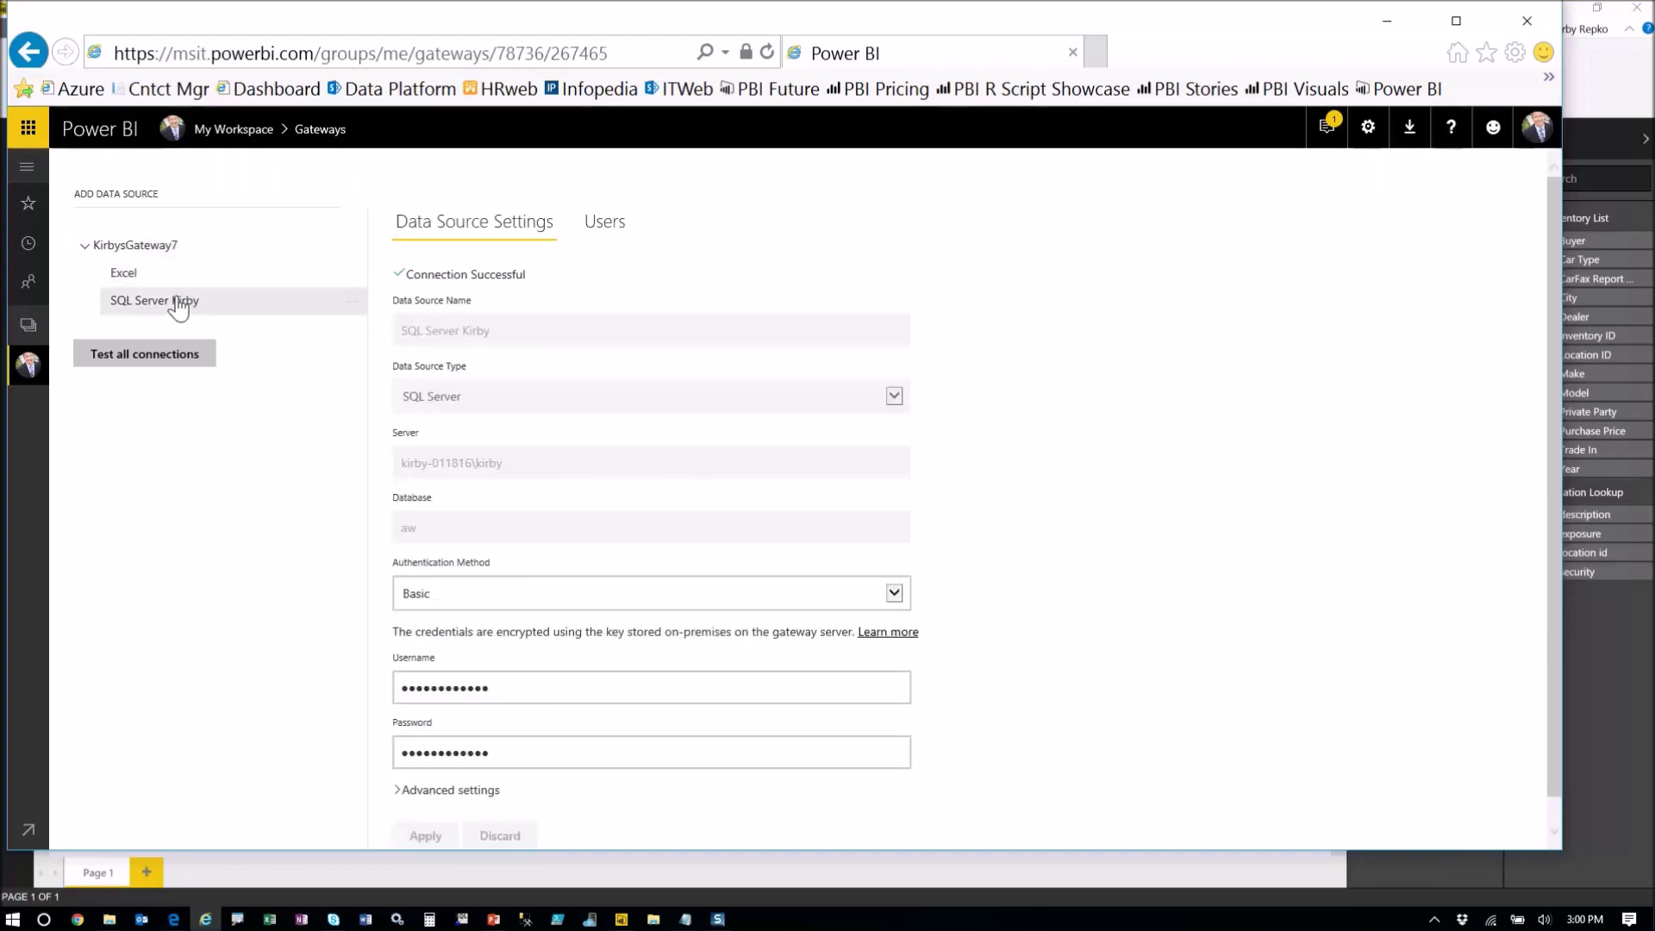
left_click(181, 276)
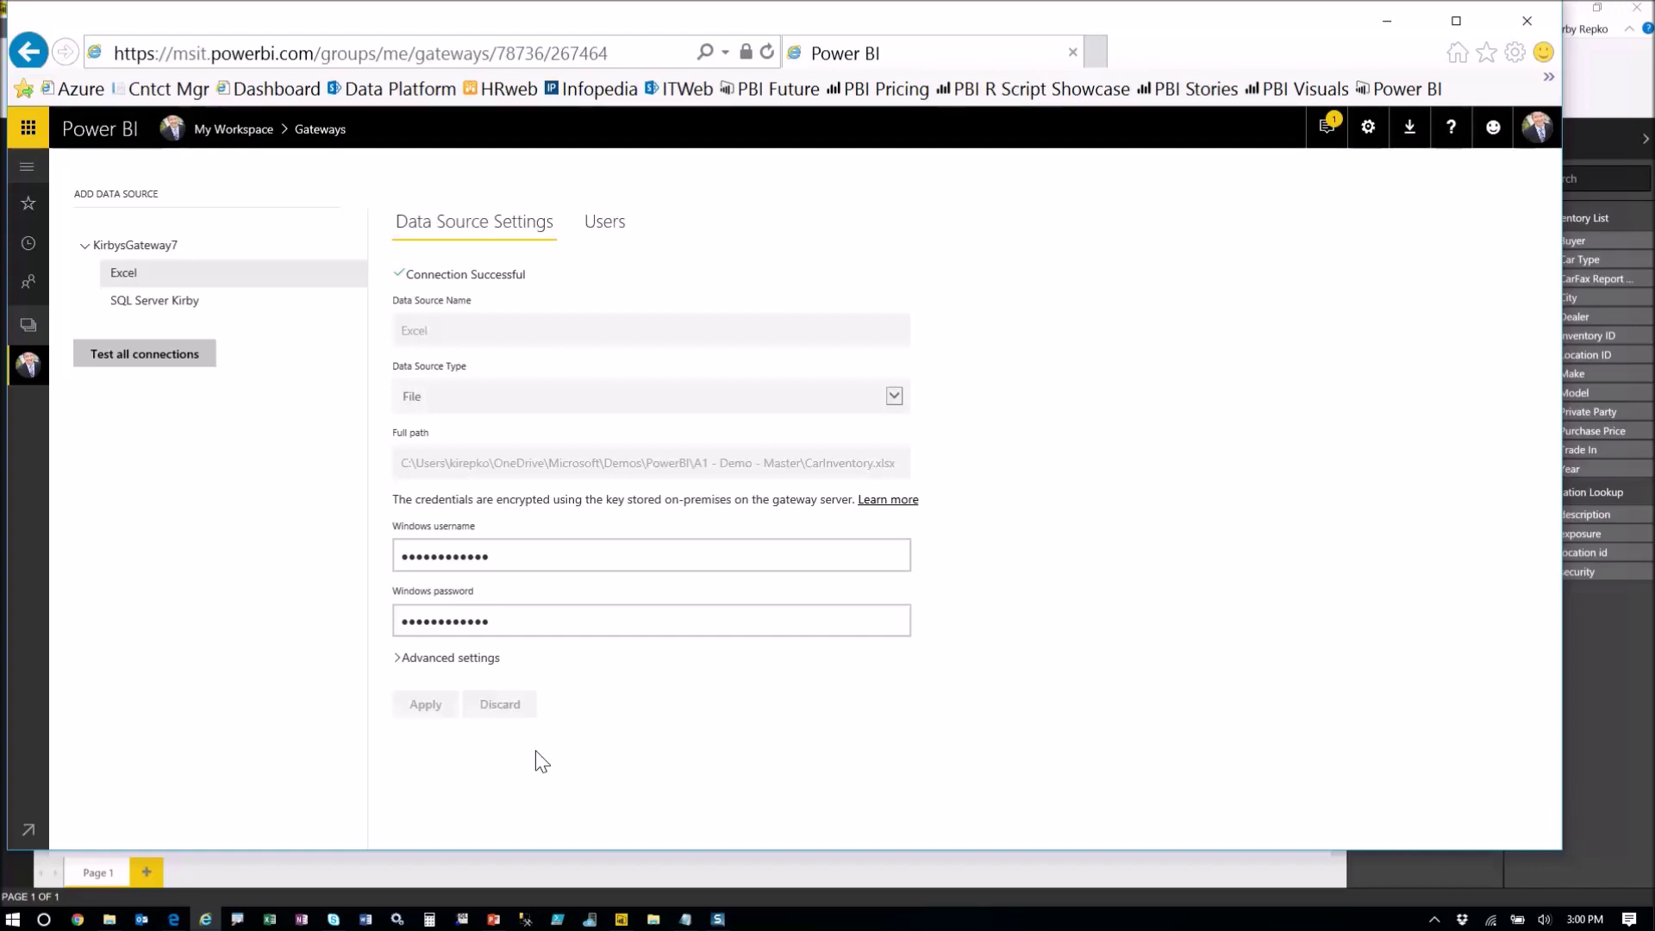
left_click(28, 369)
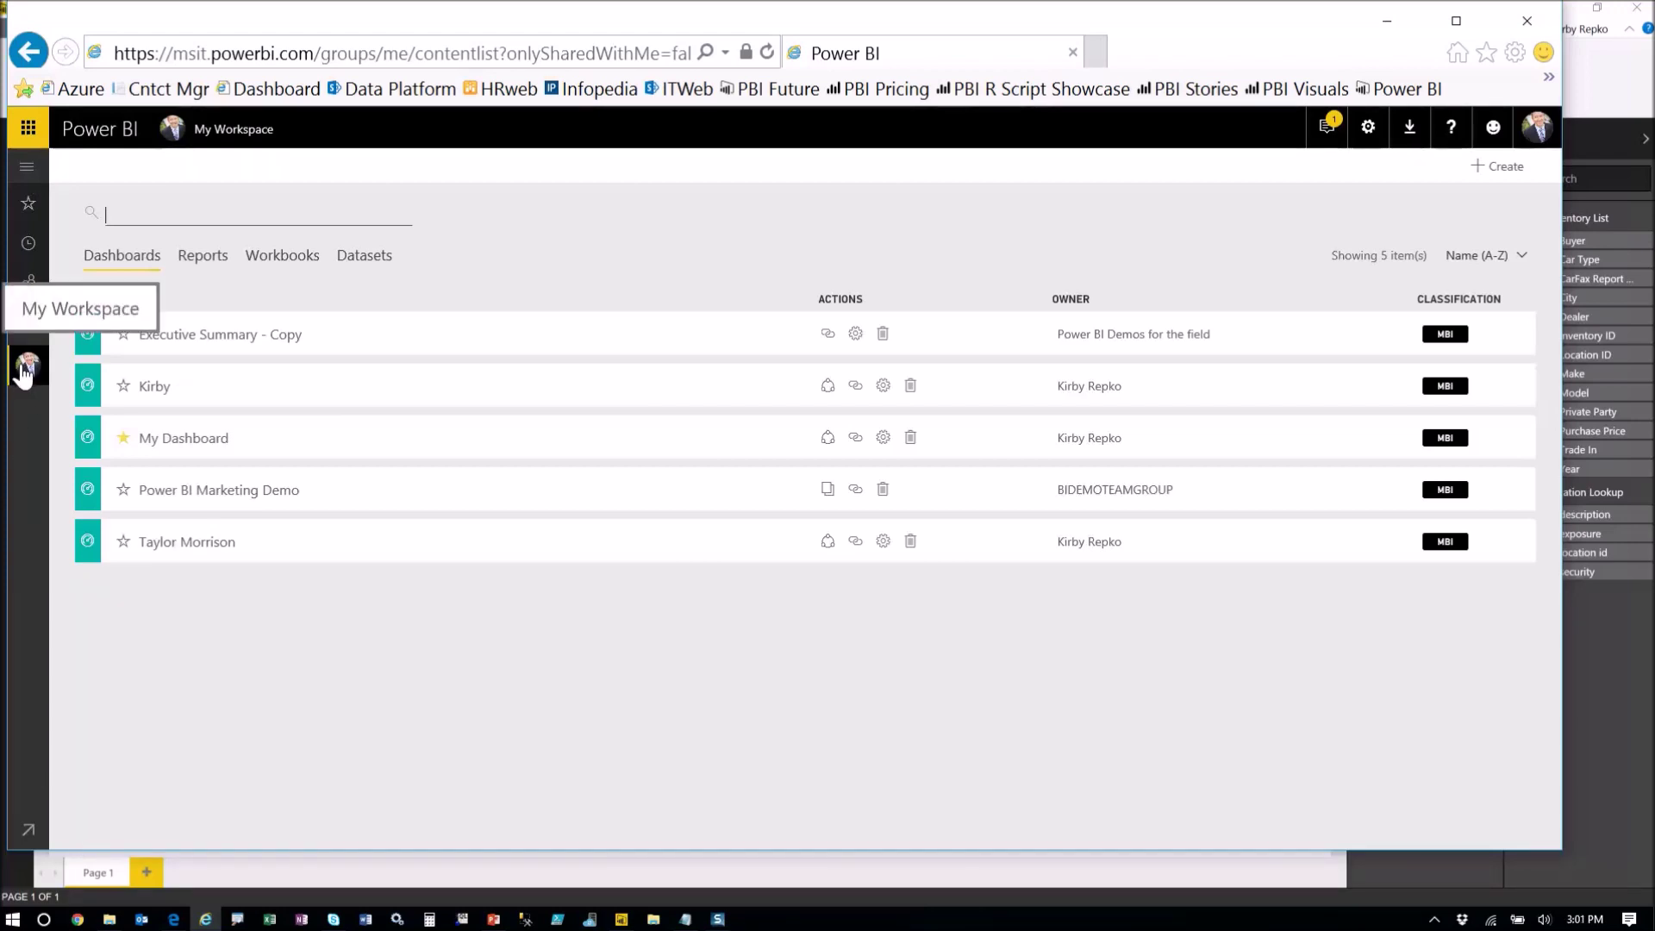
From My Workspace's Datasets list, open the OnPrem dataset's Settings page
left_click(364, 258)
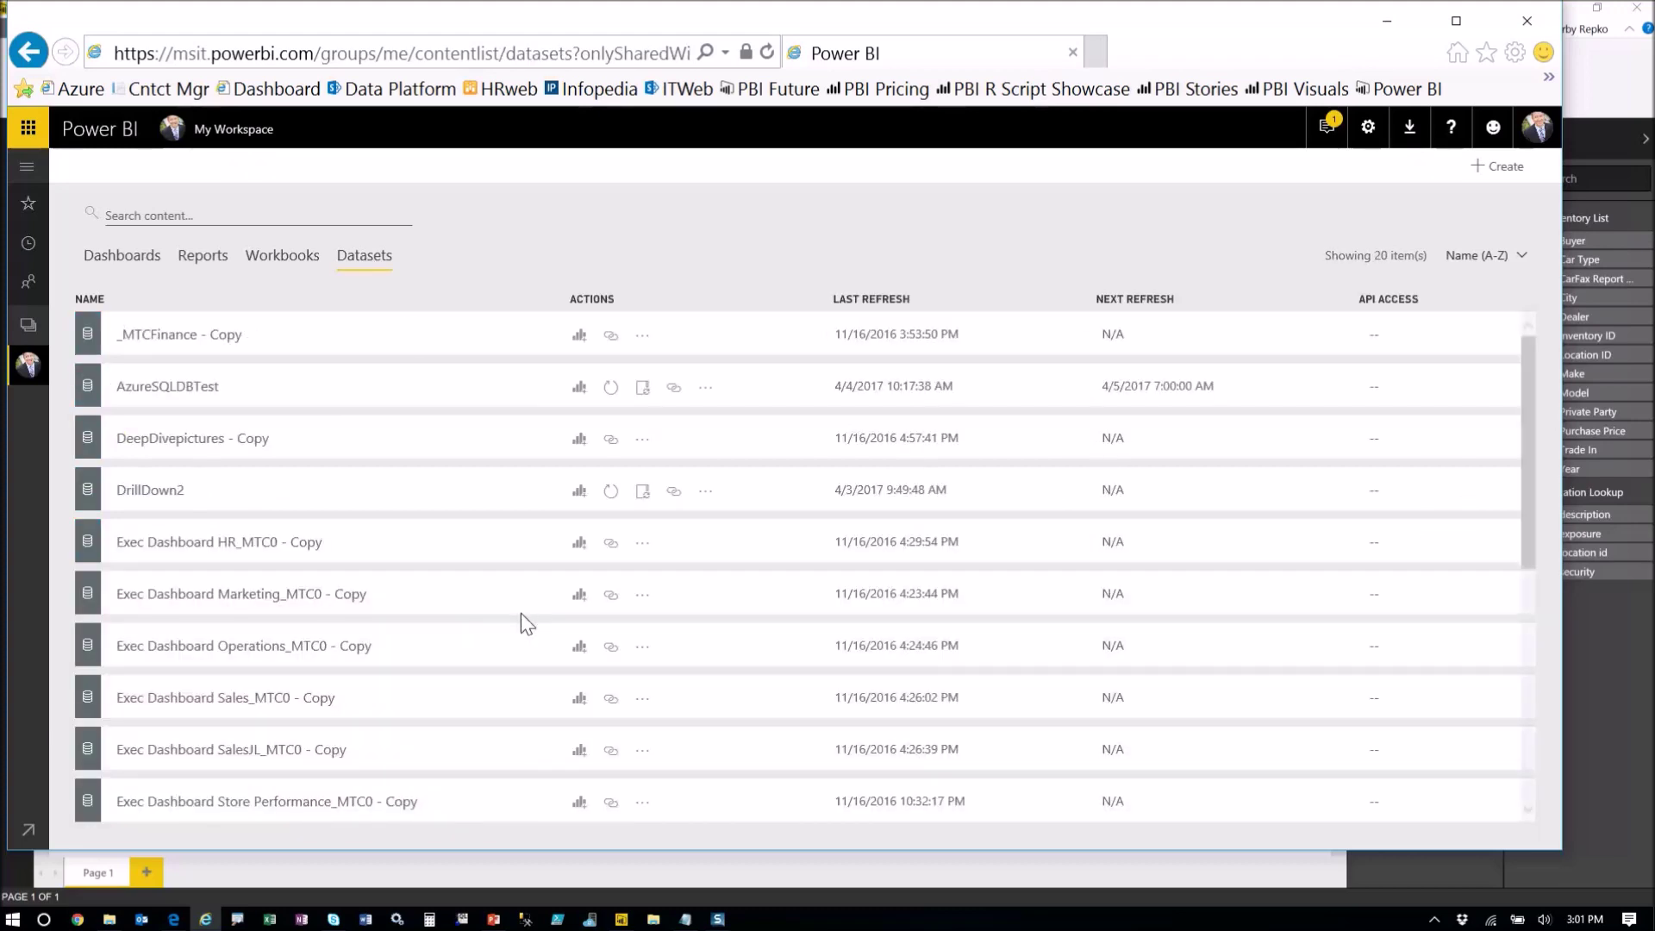
scroll(521, 613, "down", 5)
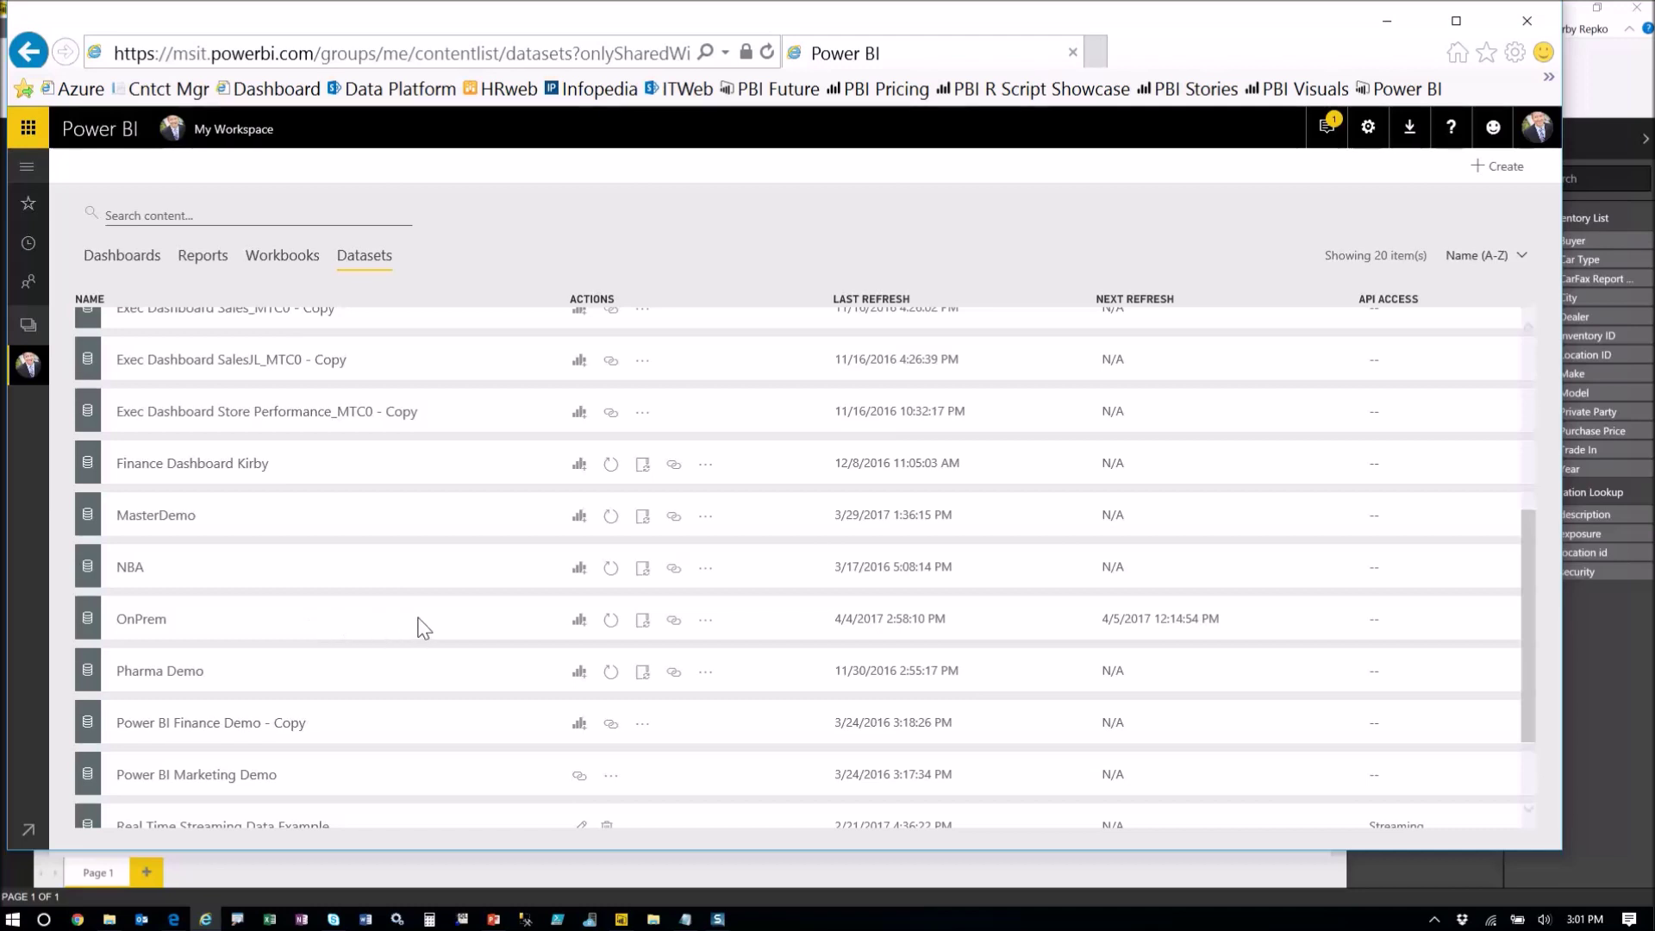
left_click(705, 624)
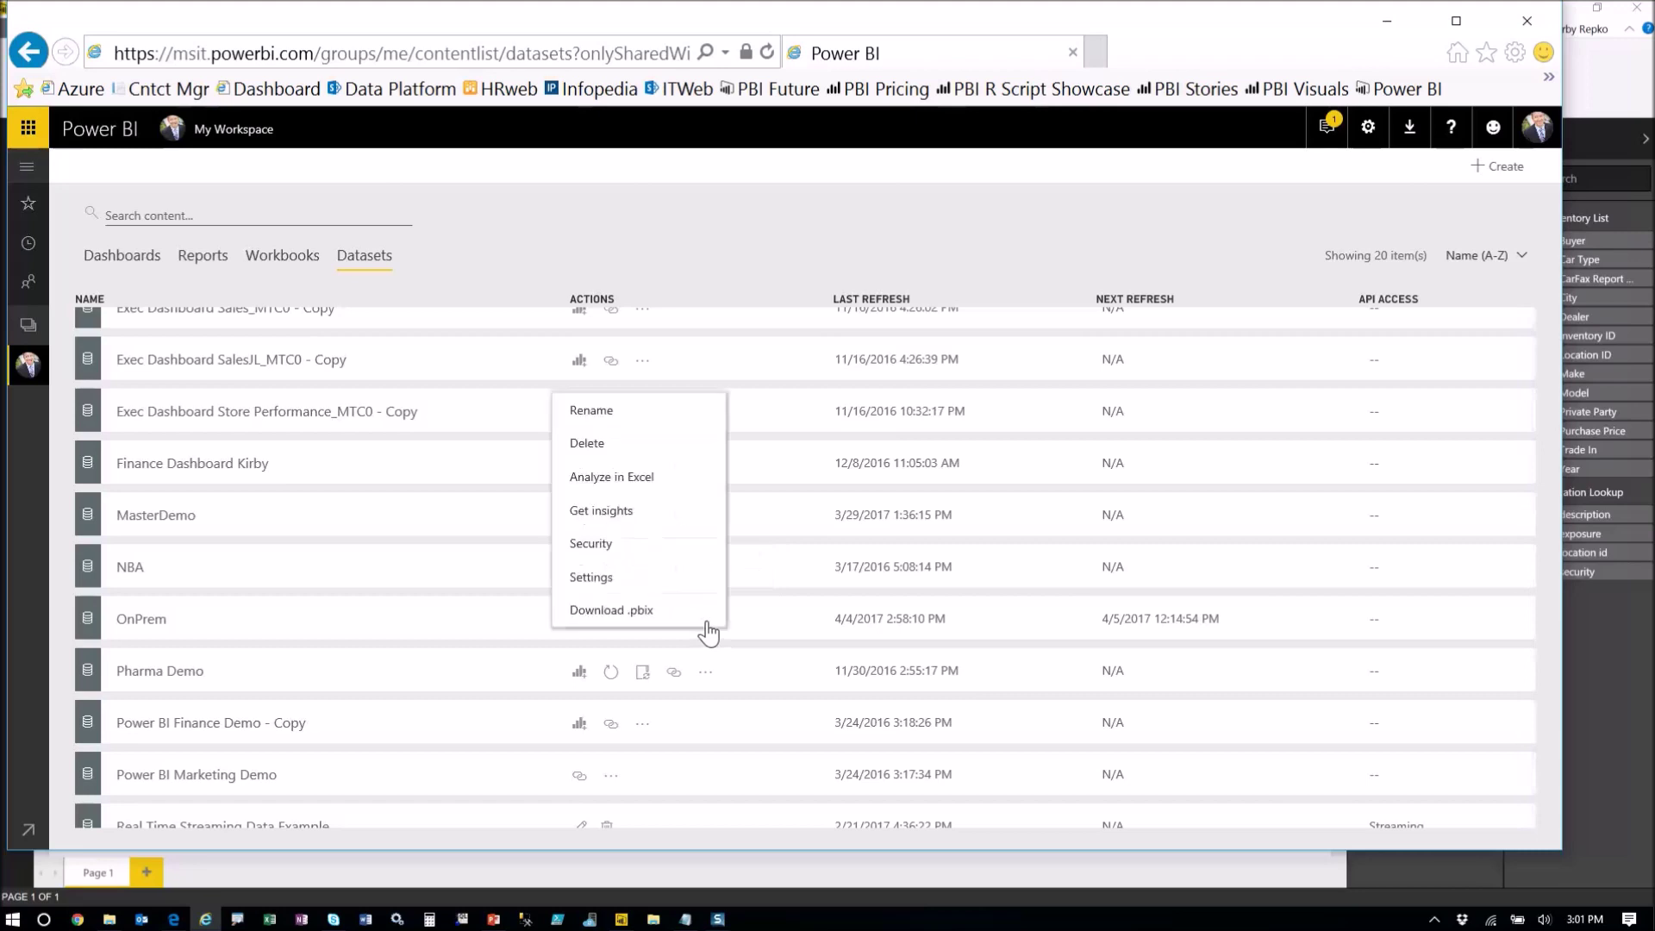
left_click(589, 579)
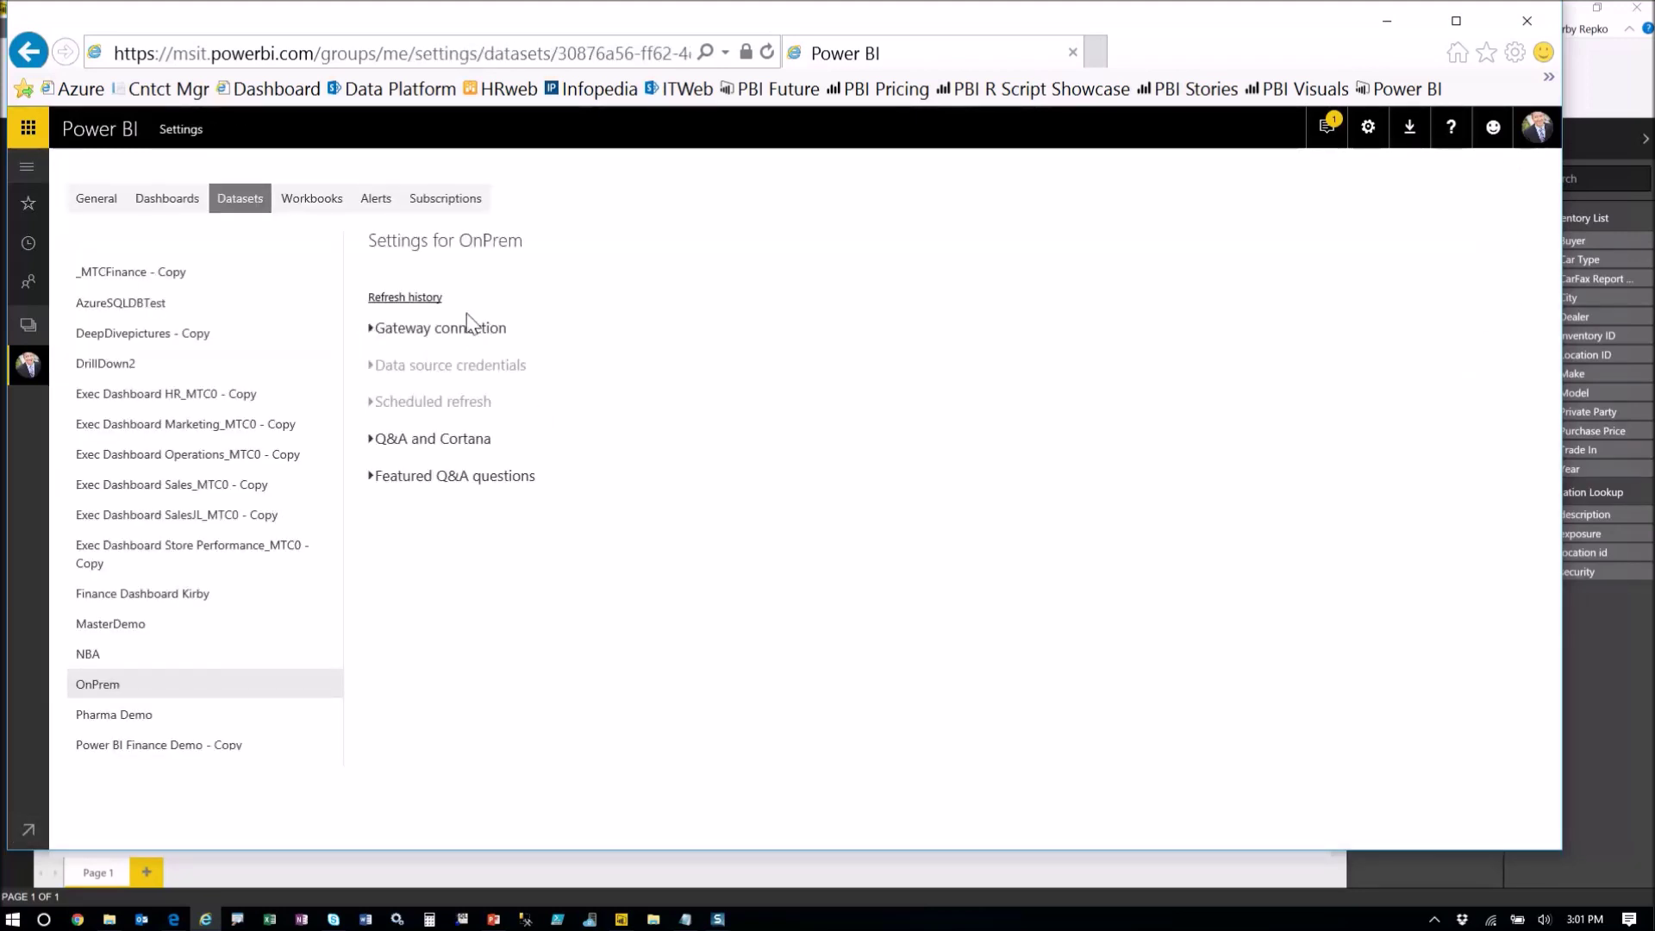
Connect OnPrem through the online KirbysGateway7 data gateway and apply the change
left_click(372, 335)
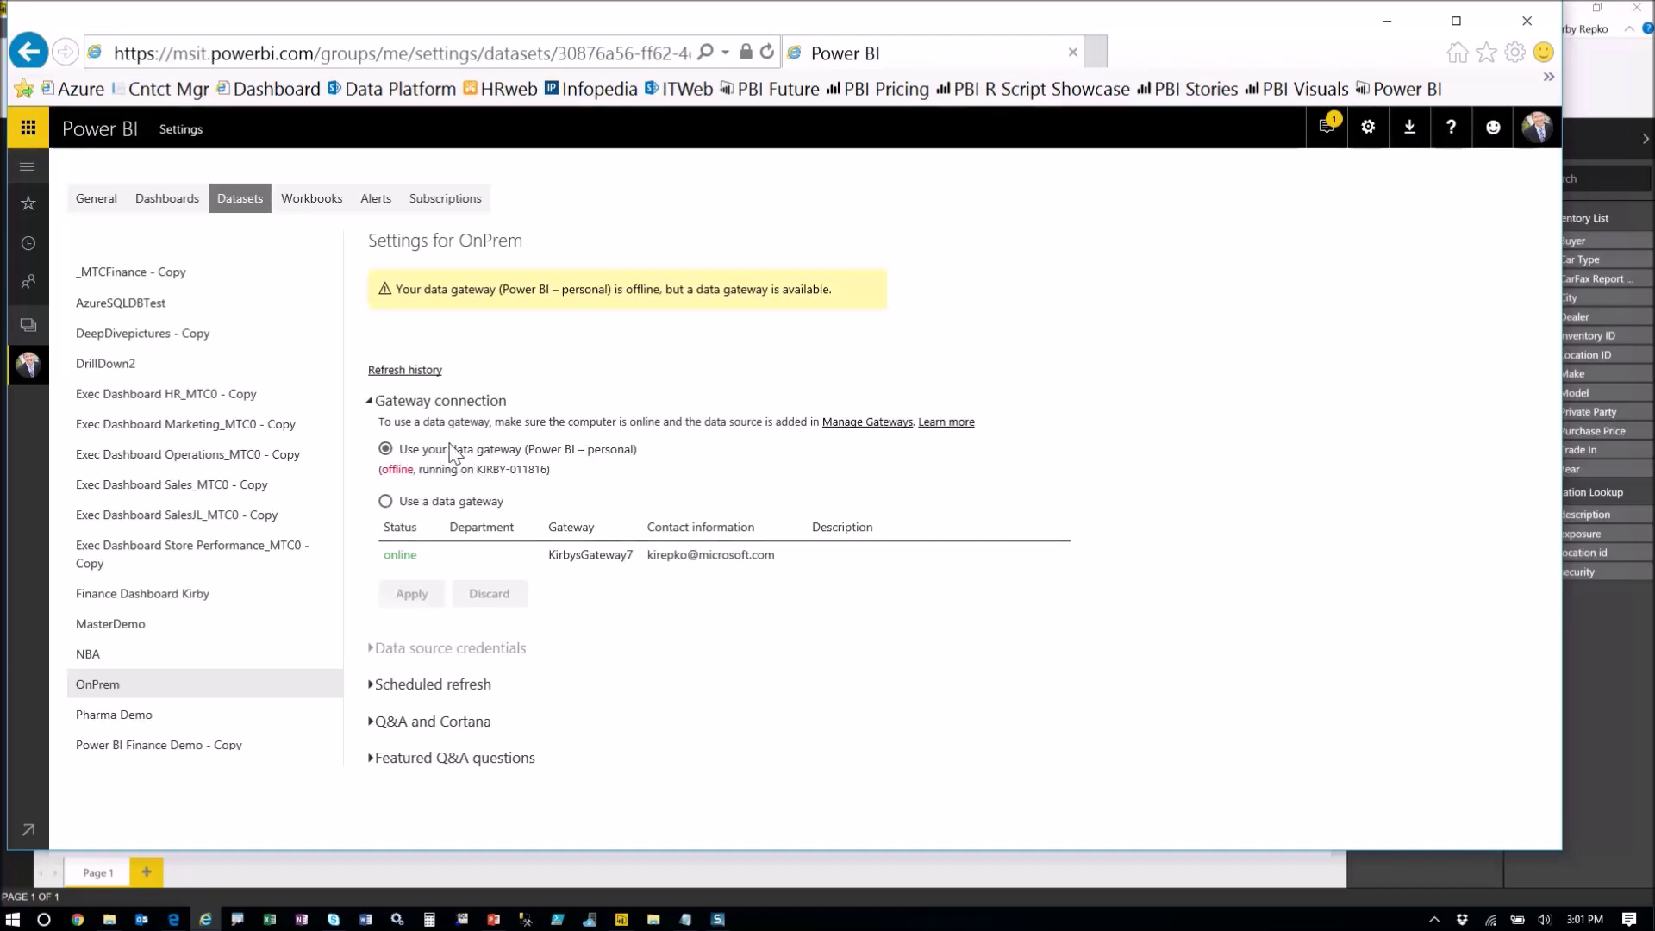
left_click(385, 501)
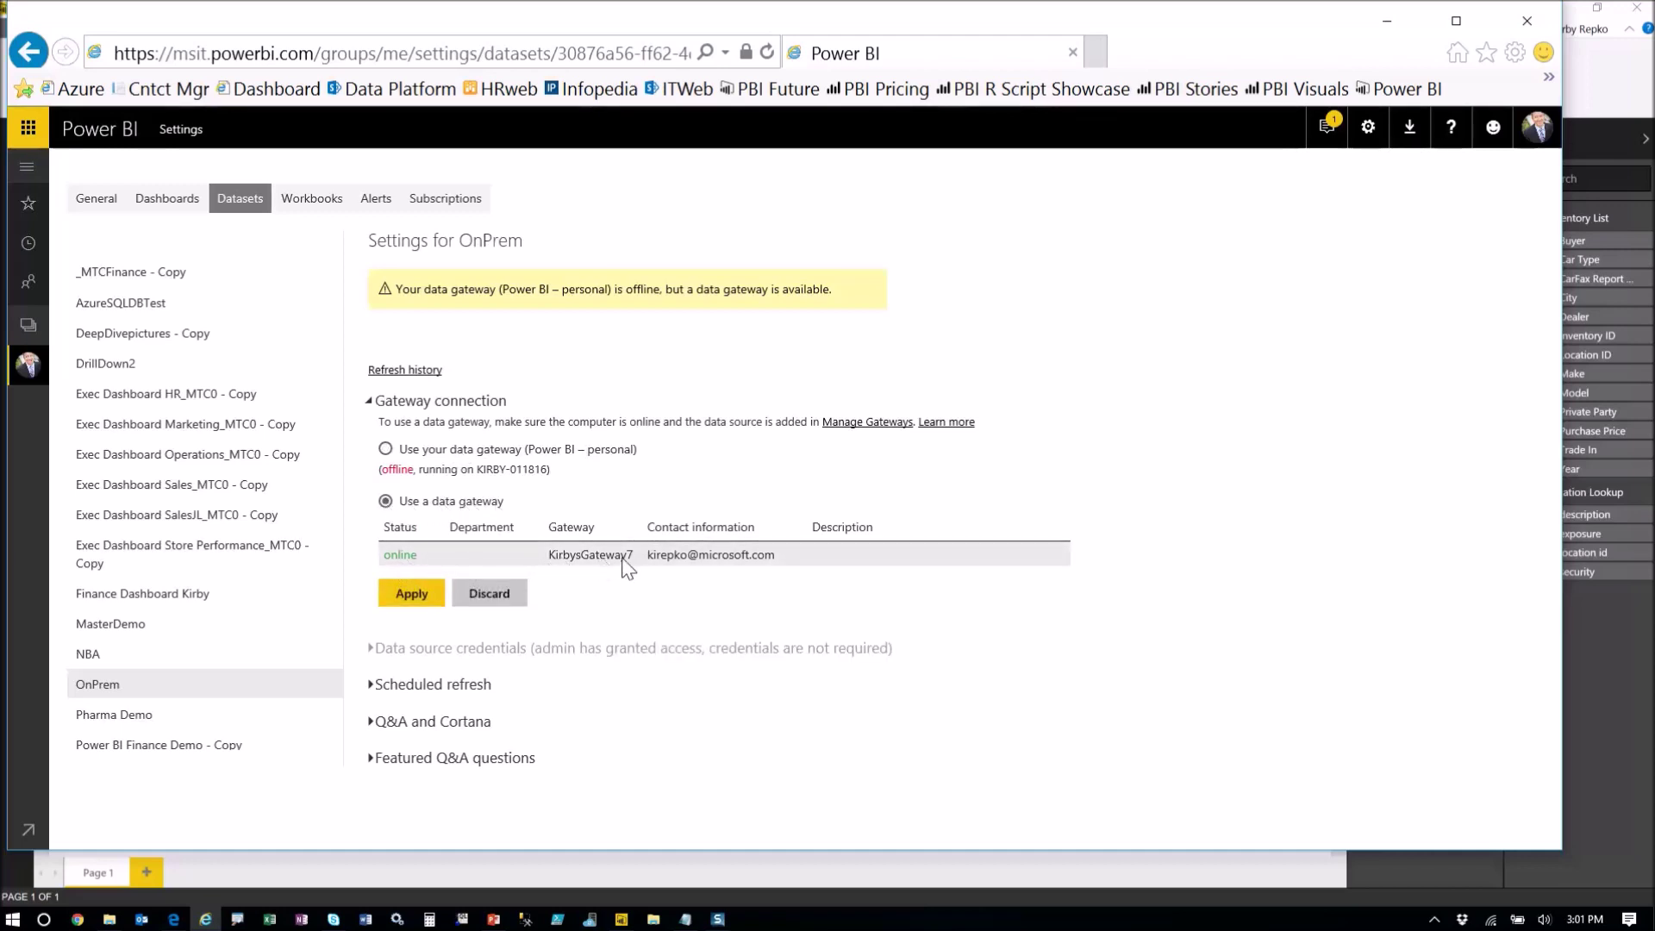
left_click(418, 597)
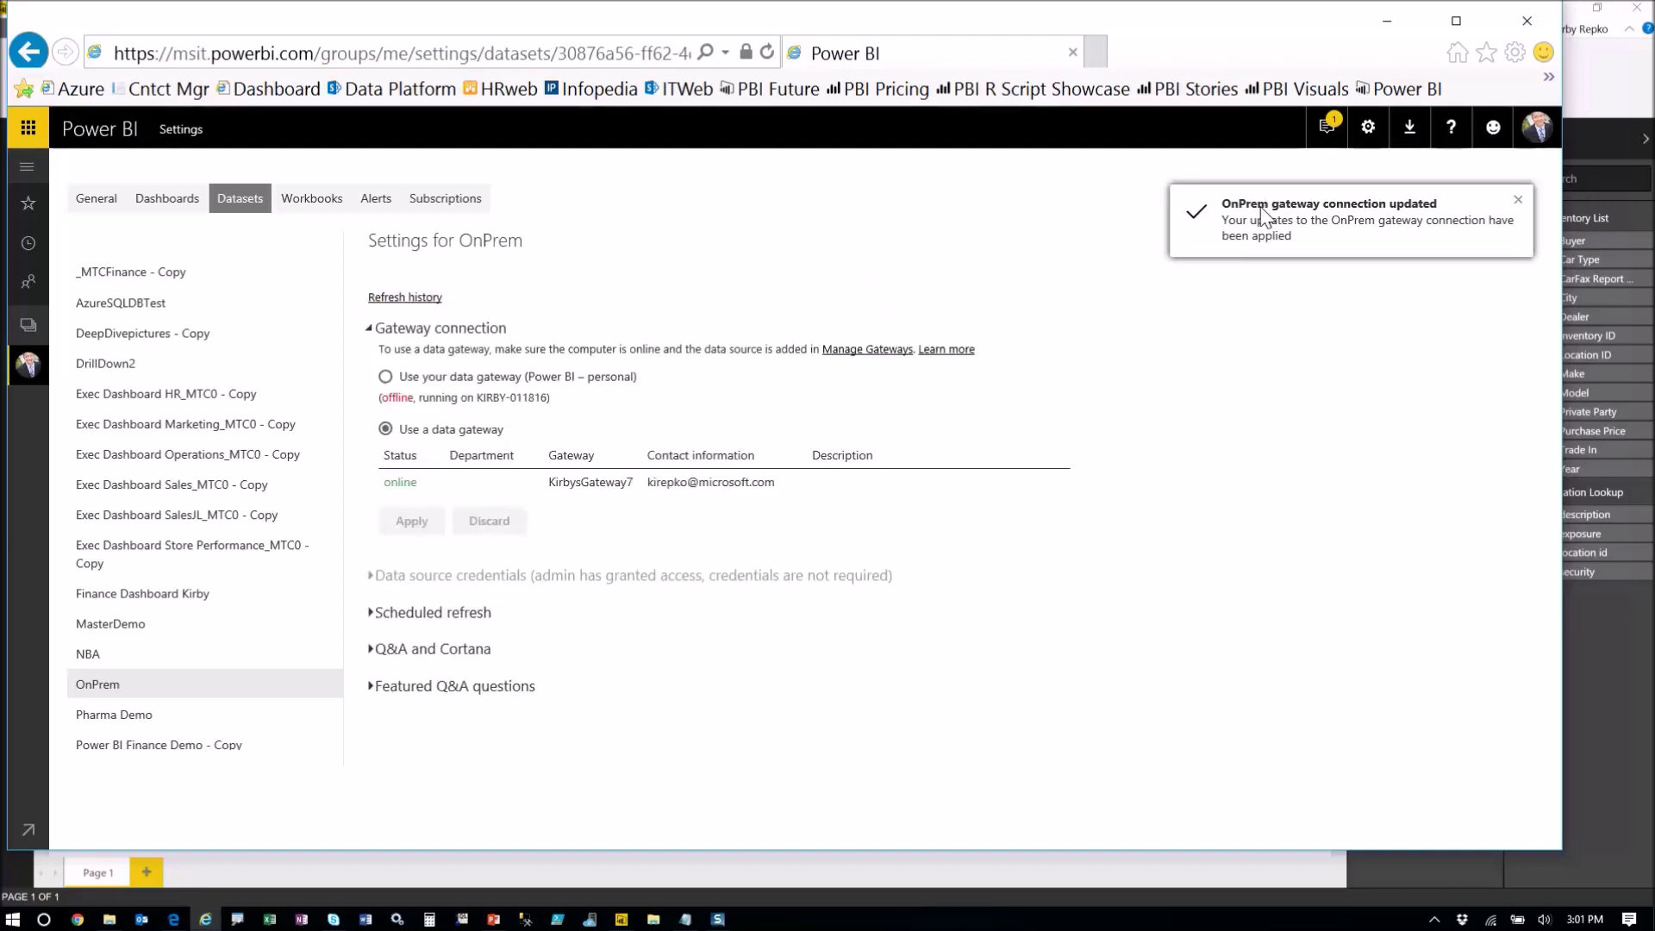
Turn on Keep your data up to date for OnPrem with a Daily refresh frequency
left_click(1518, 200)
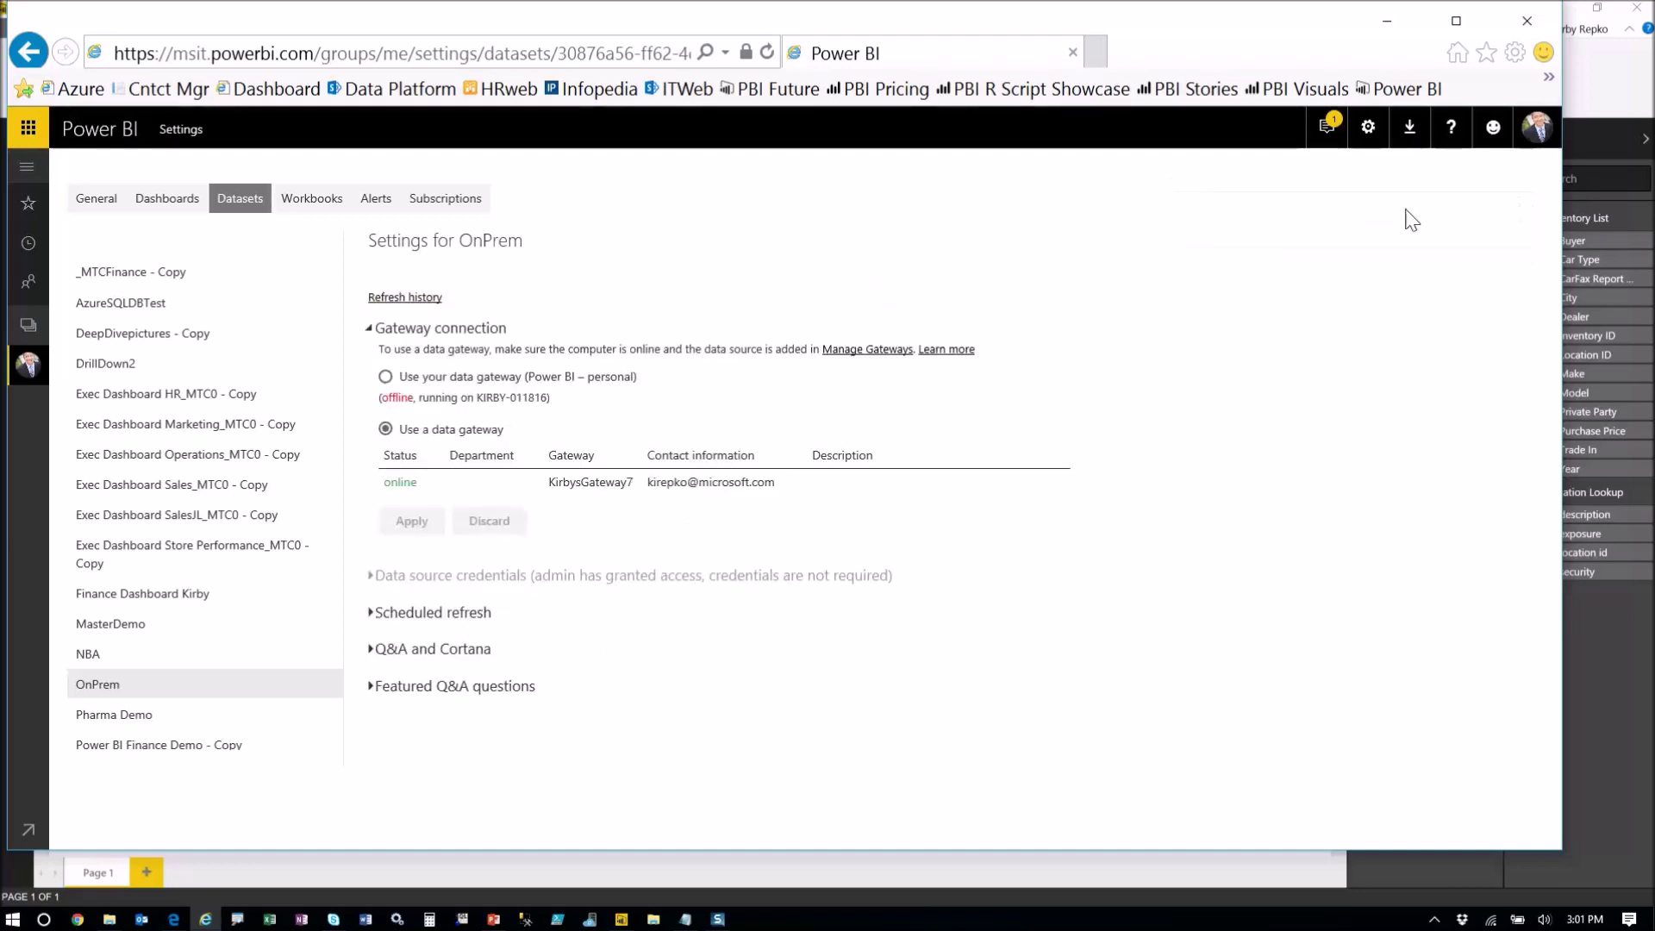
left_click(370, 613)
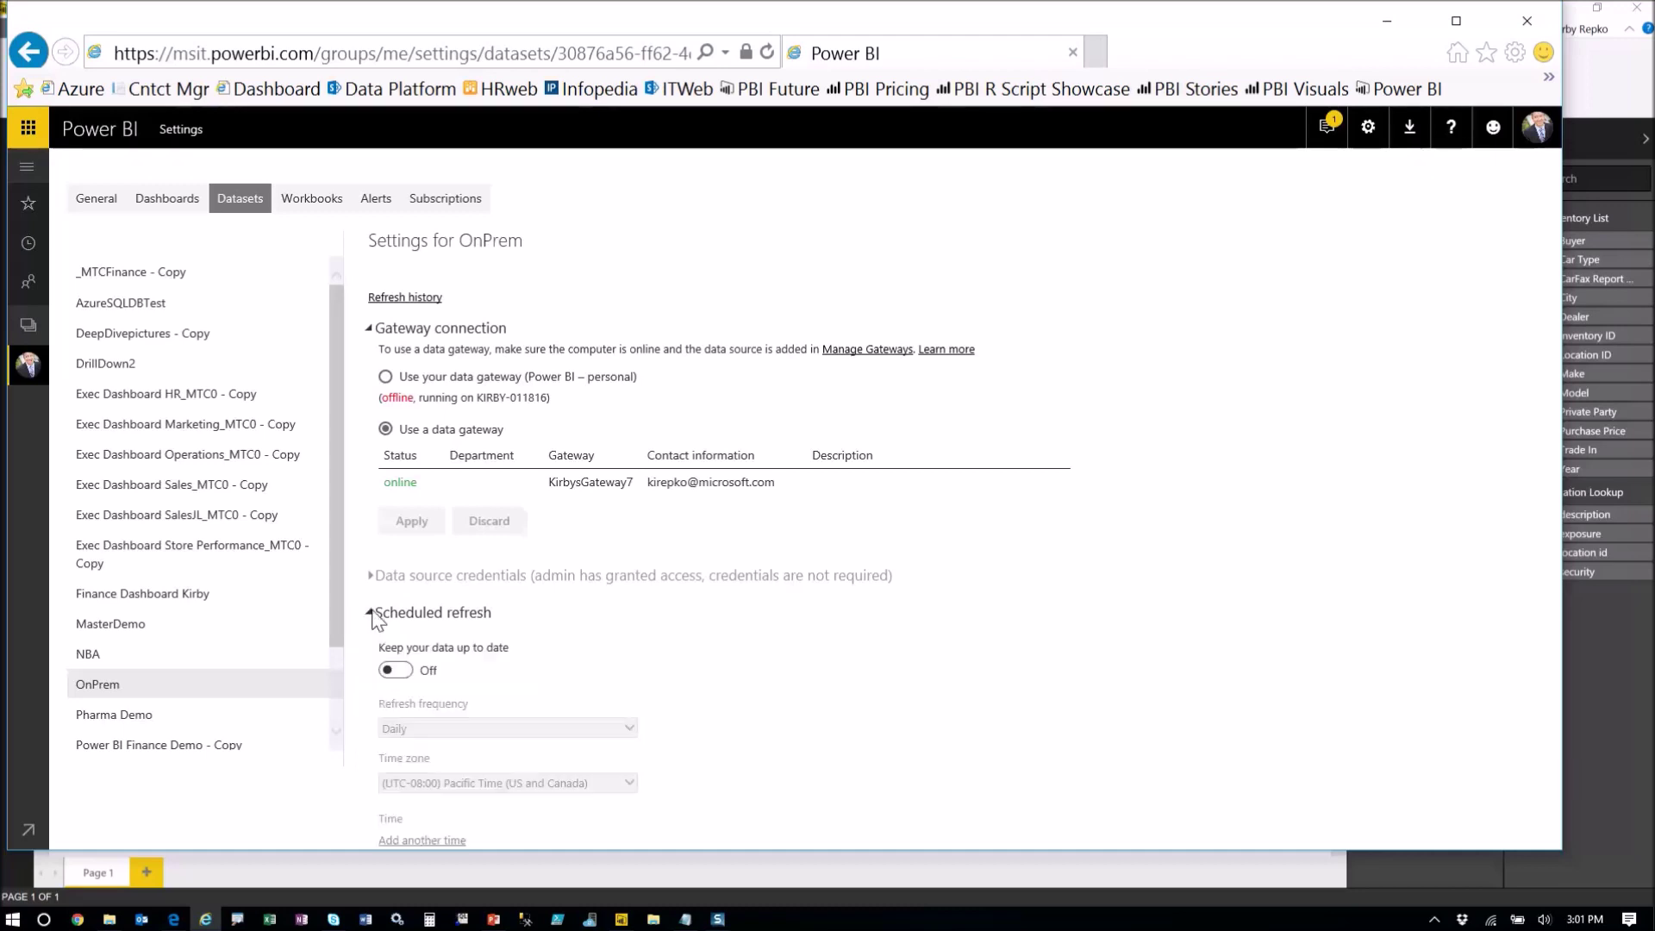
scroll(521, 651, "down", 3)
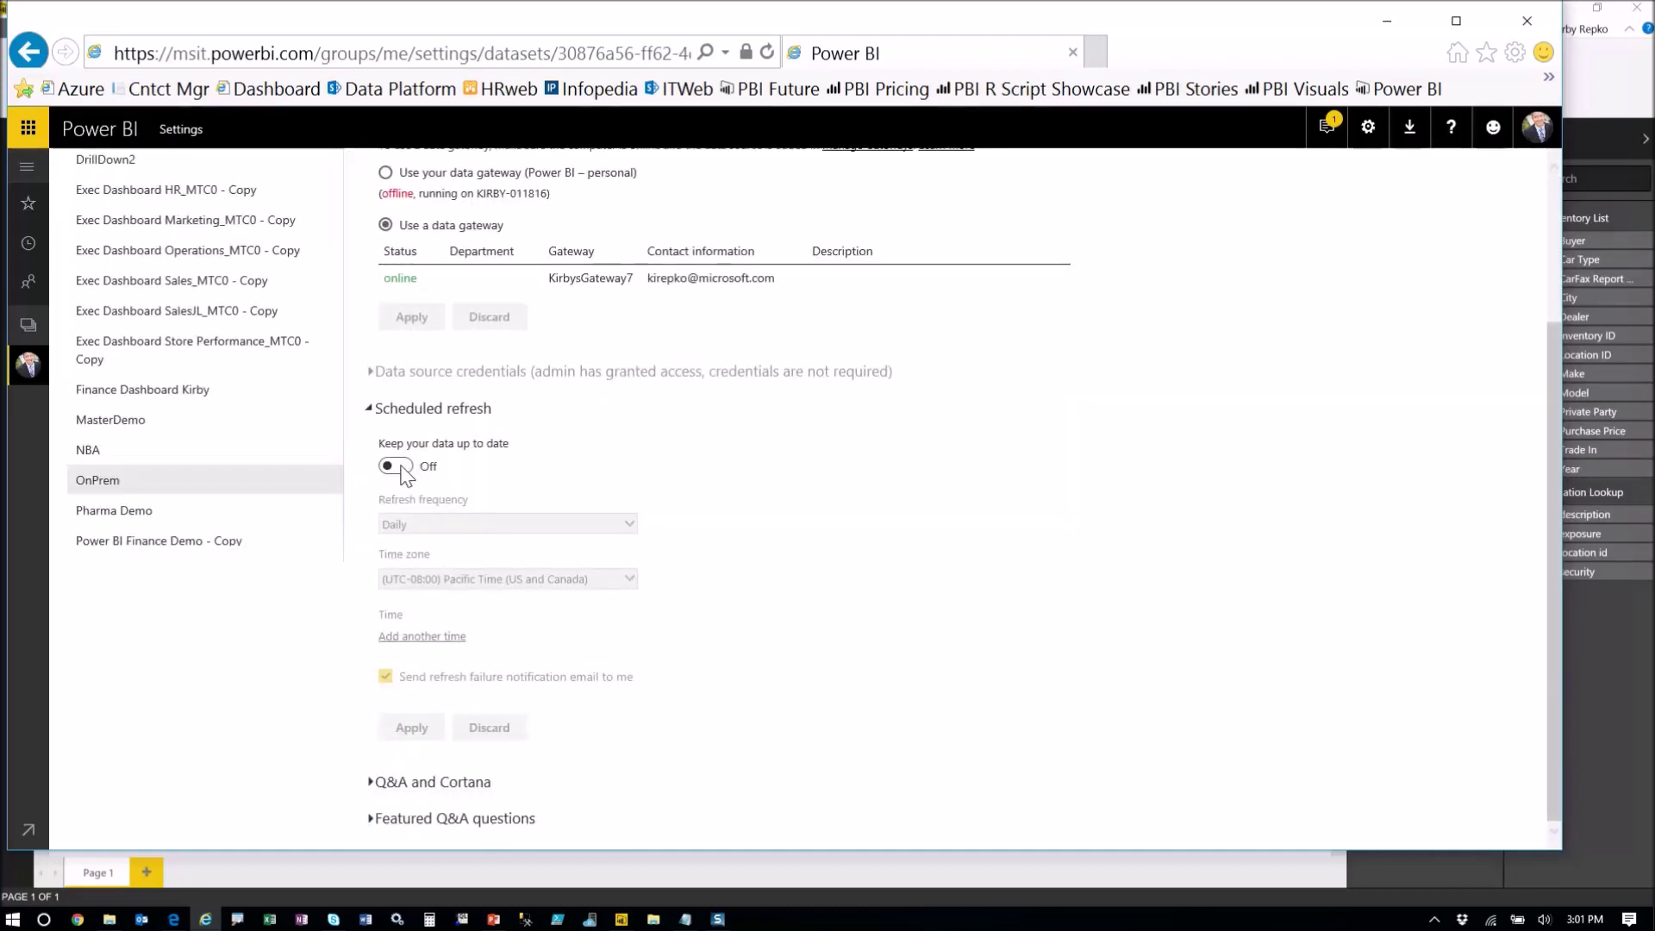
left_click(398, 480)
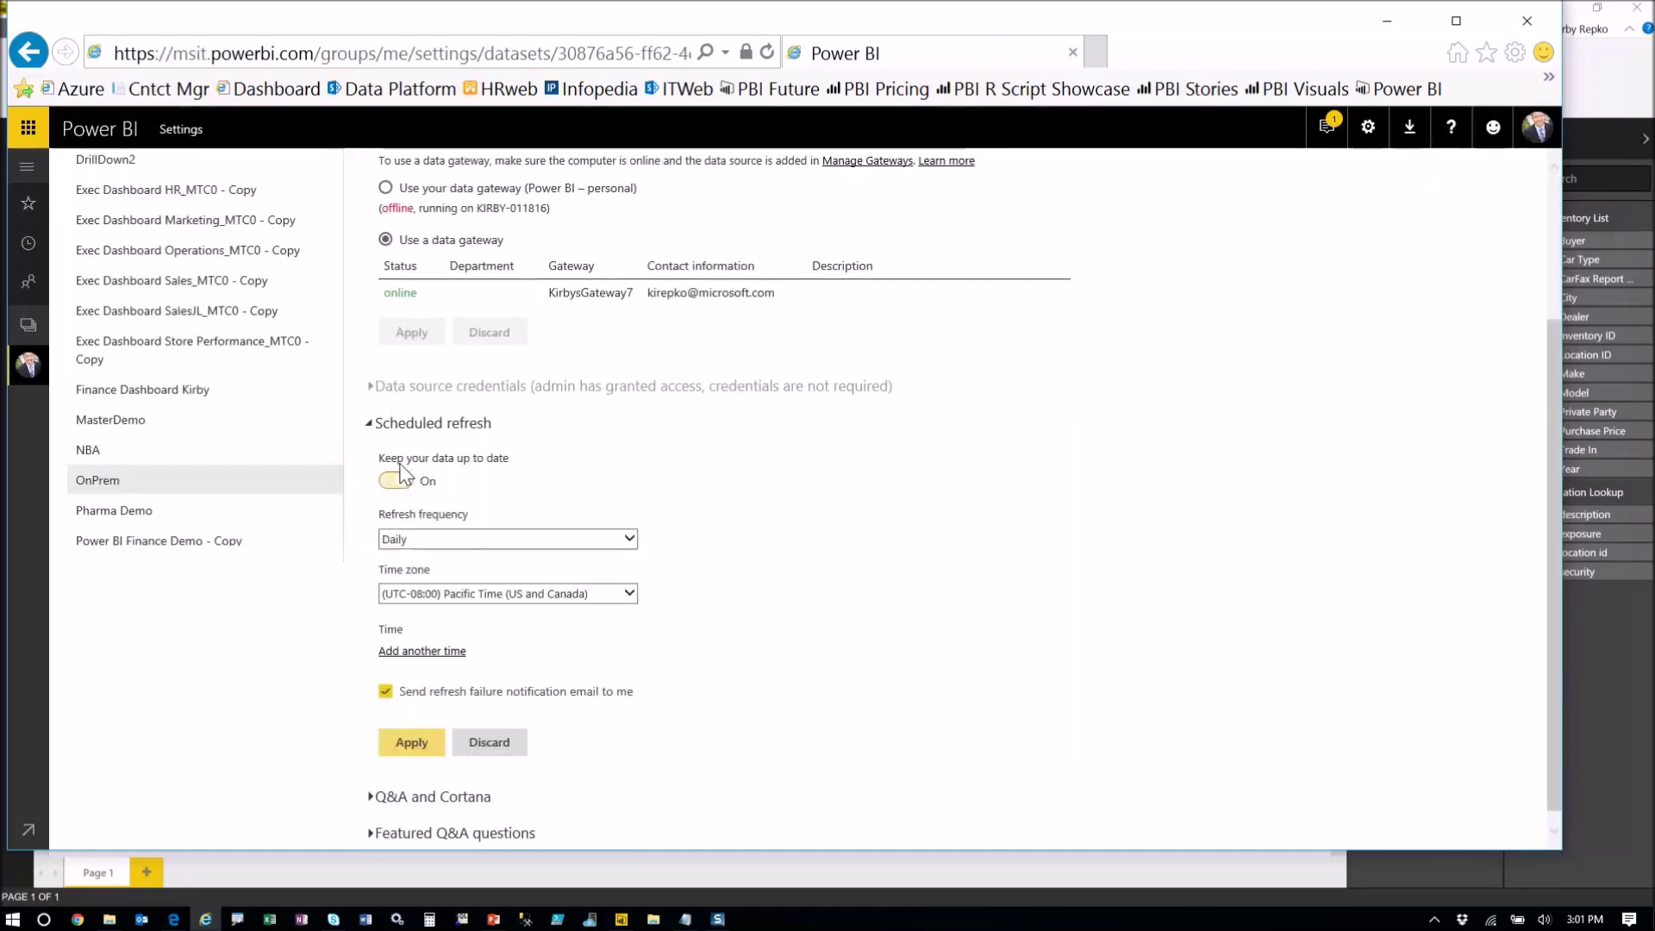
left_click(504, 540)
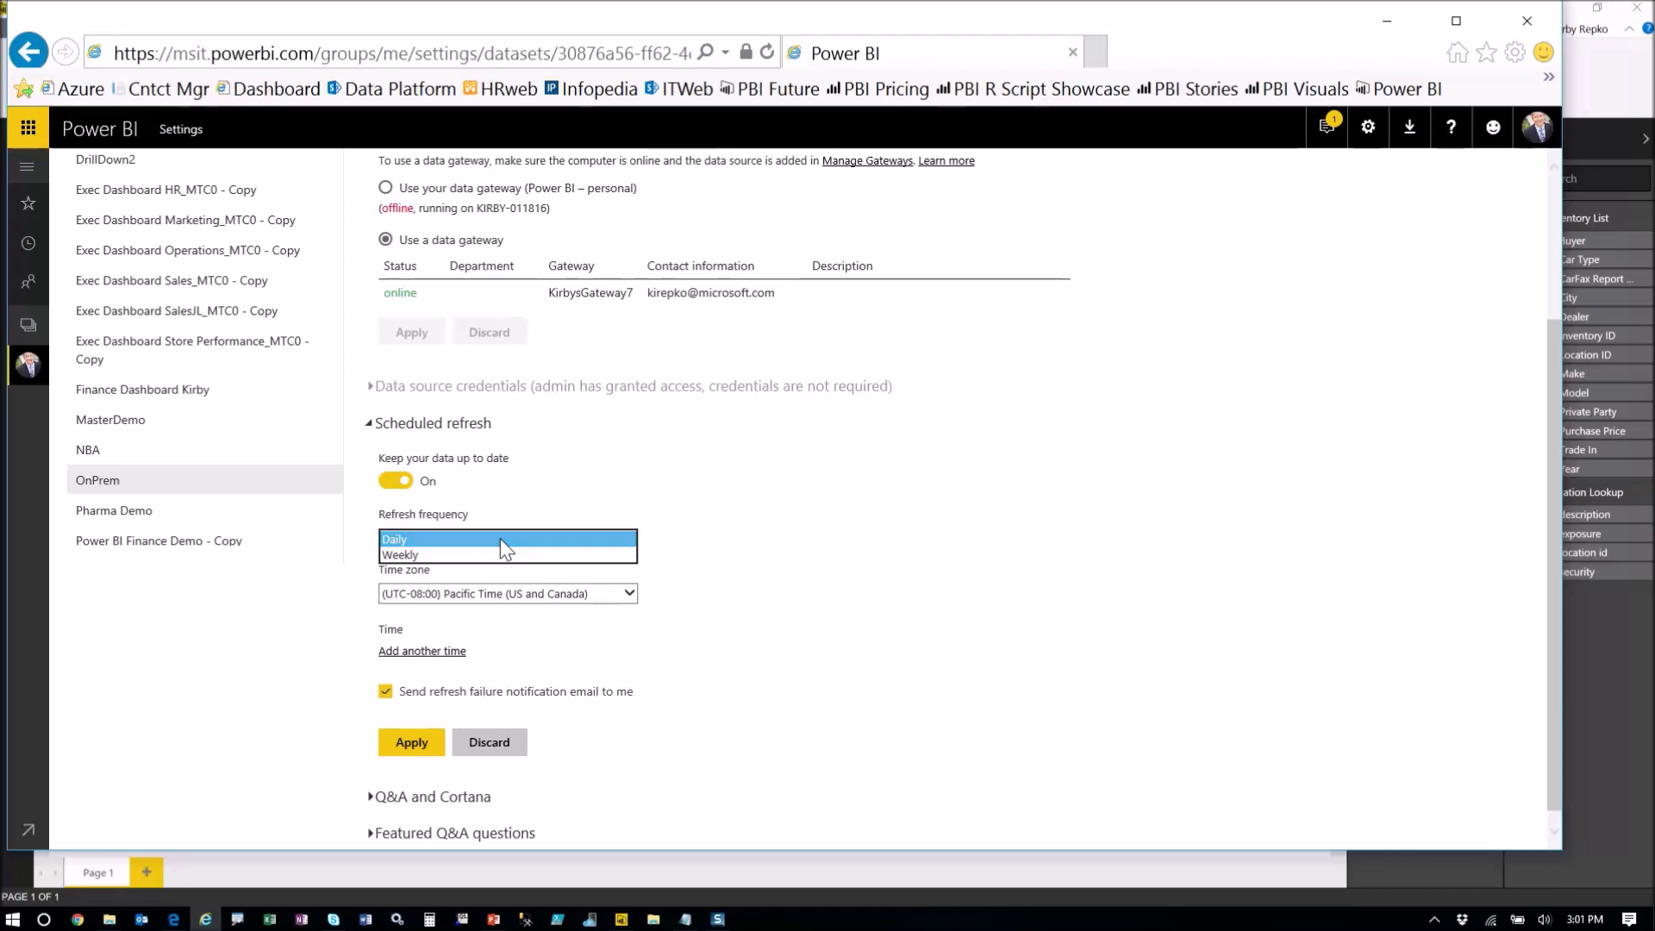
left_click(417, 541)
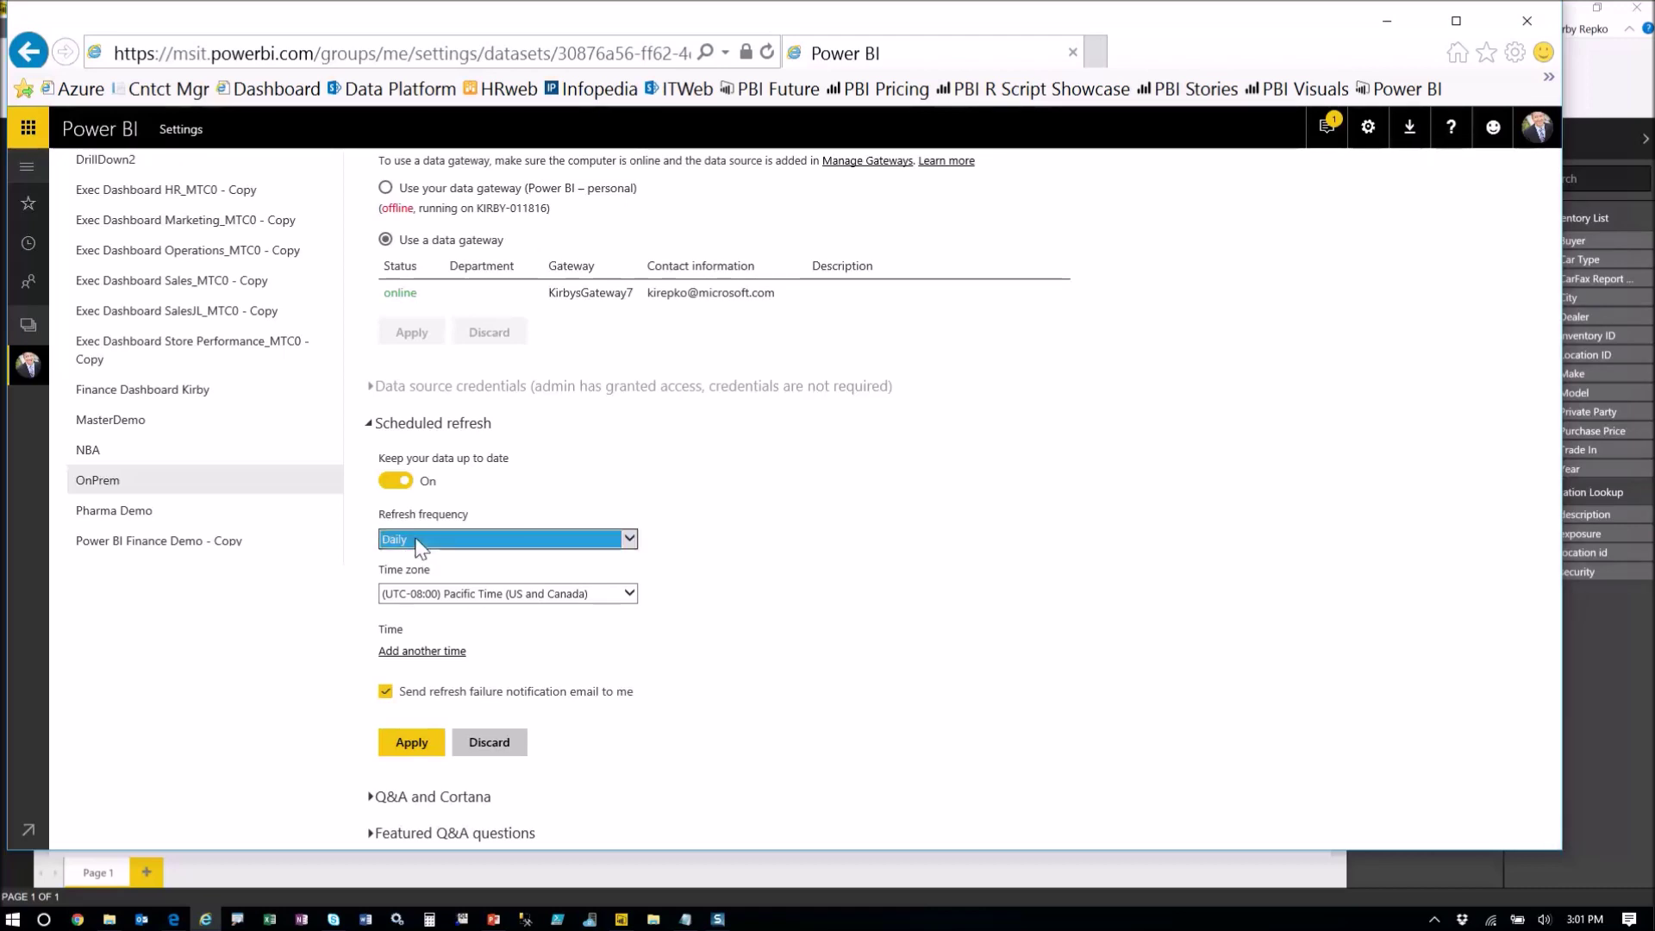
scroll(809, 558, "down", 1)
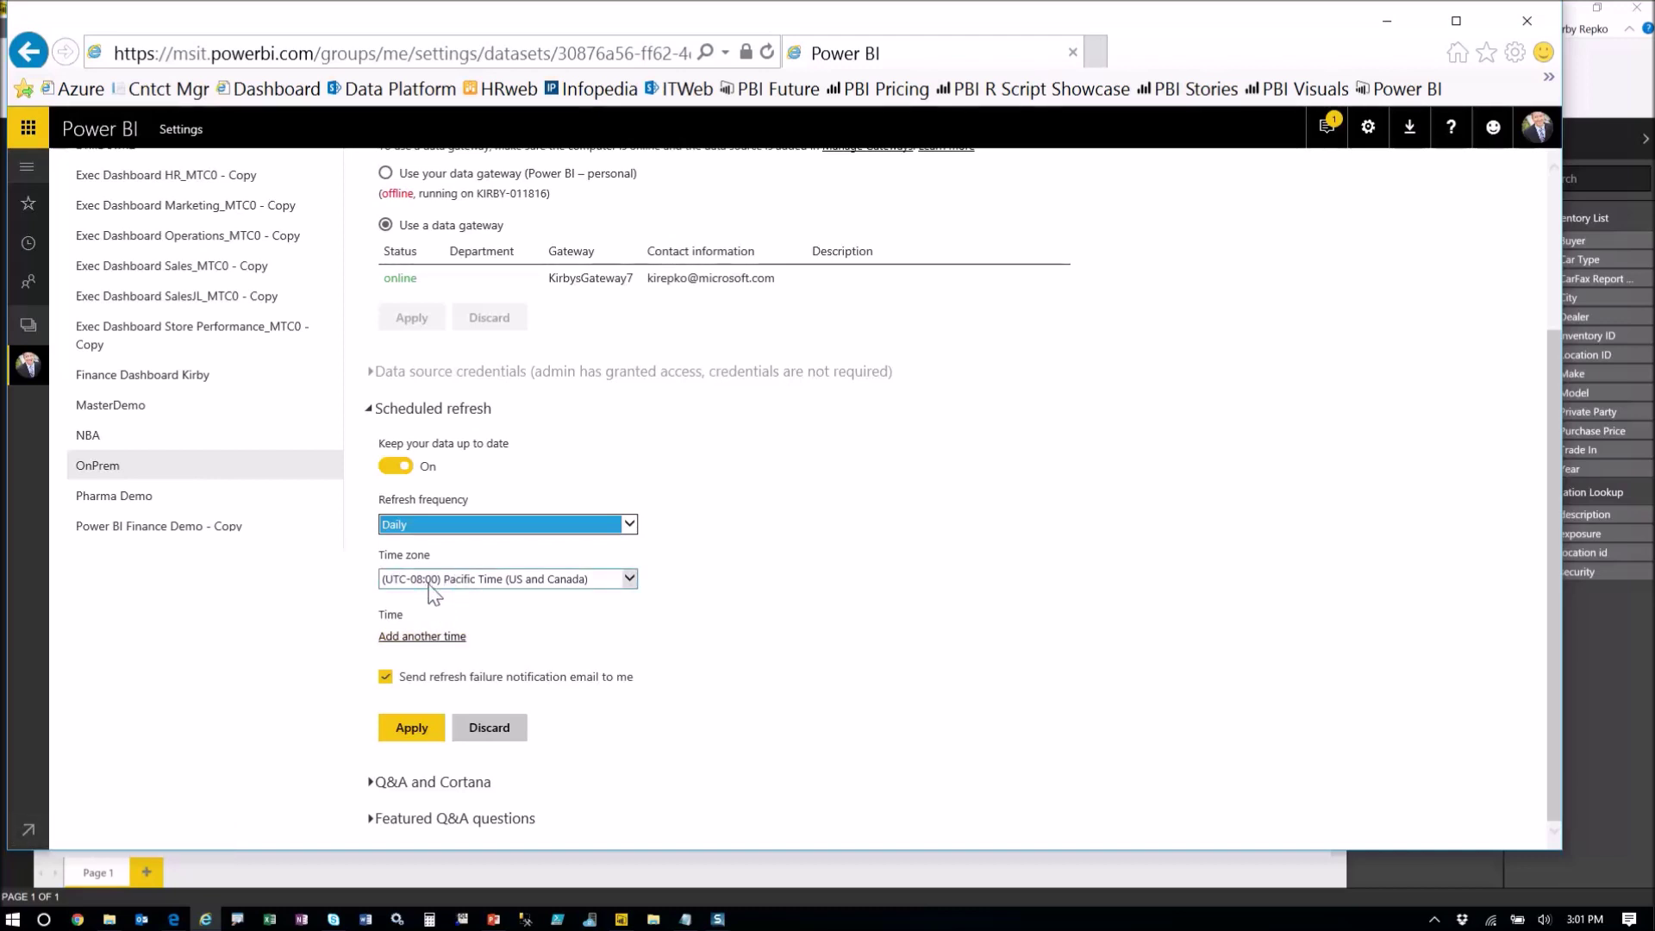
Add a first scheduled refresh time of 8:30 AM
left_click(444, 638)
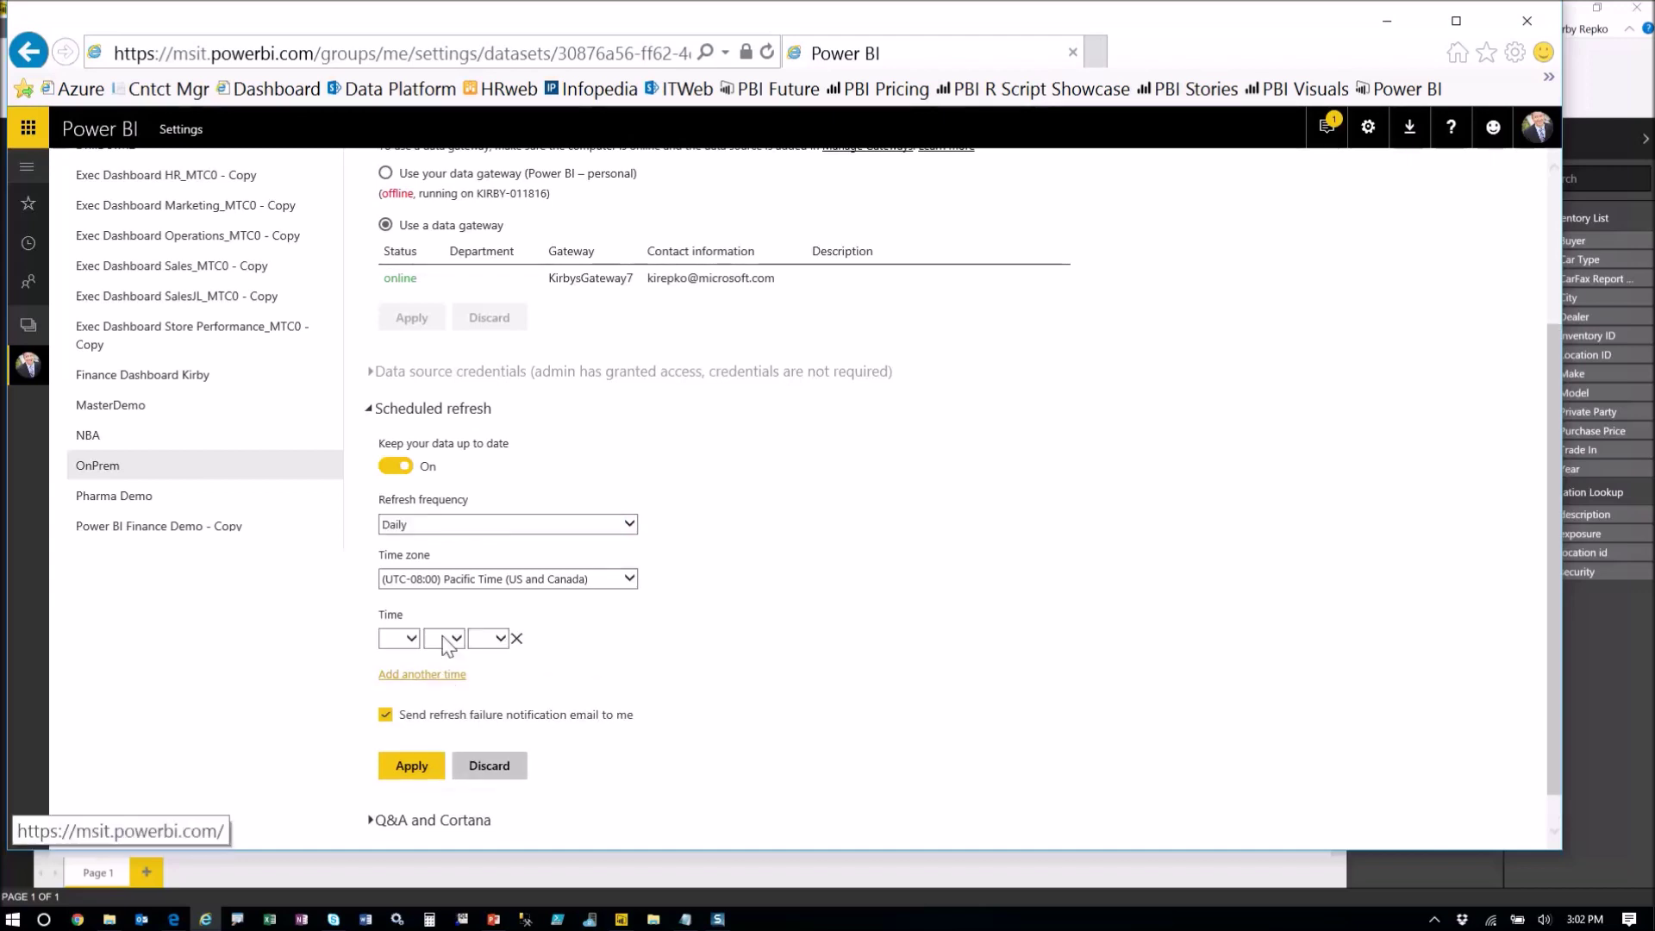
left_click(405, 637)
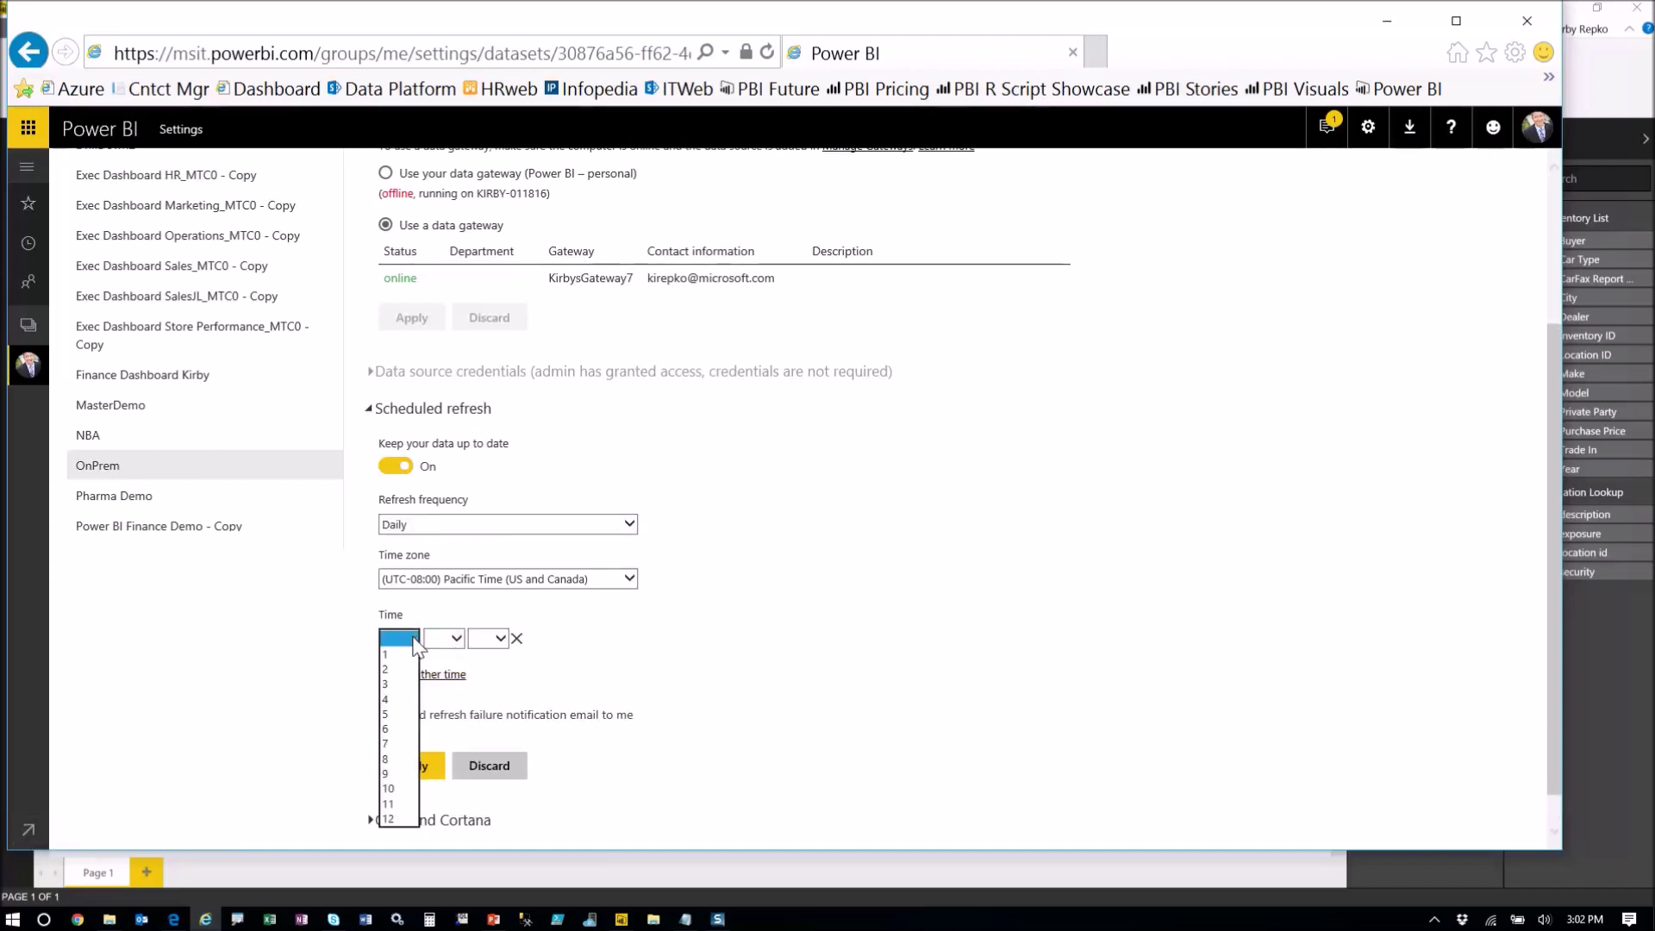
left_click(395, 761)
left_click(444, 638)
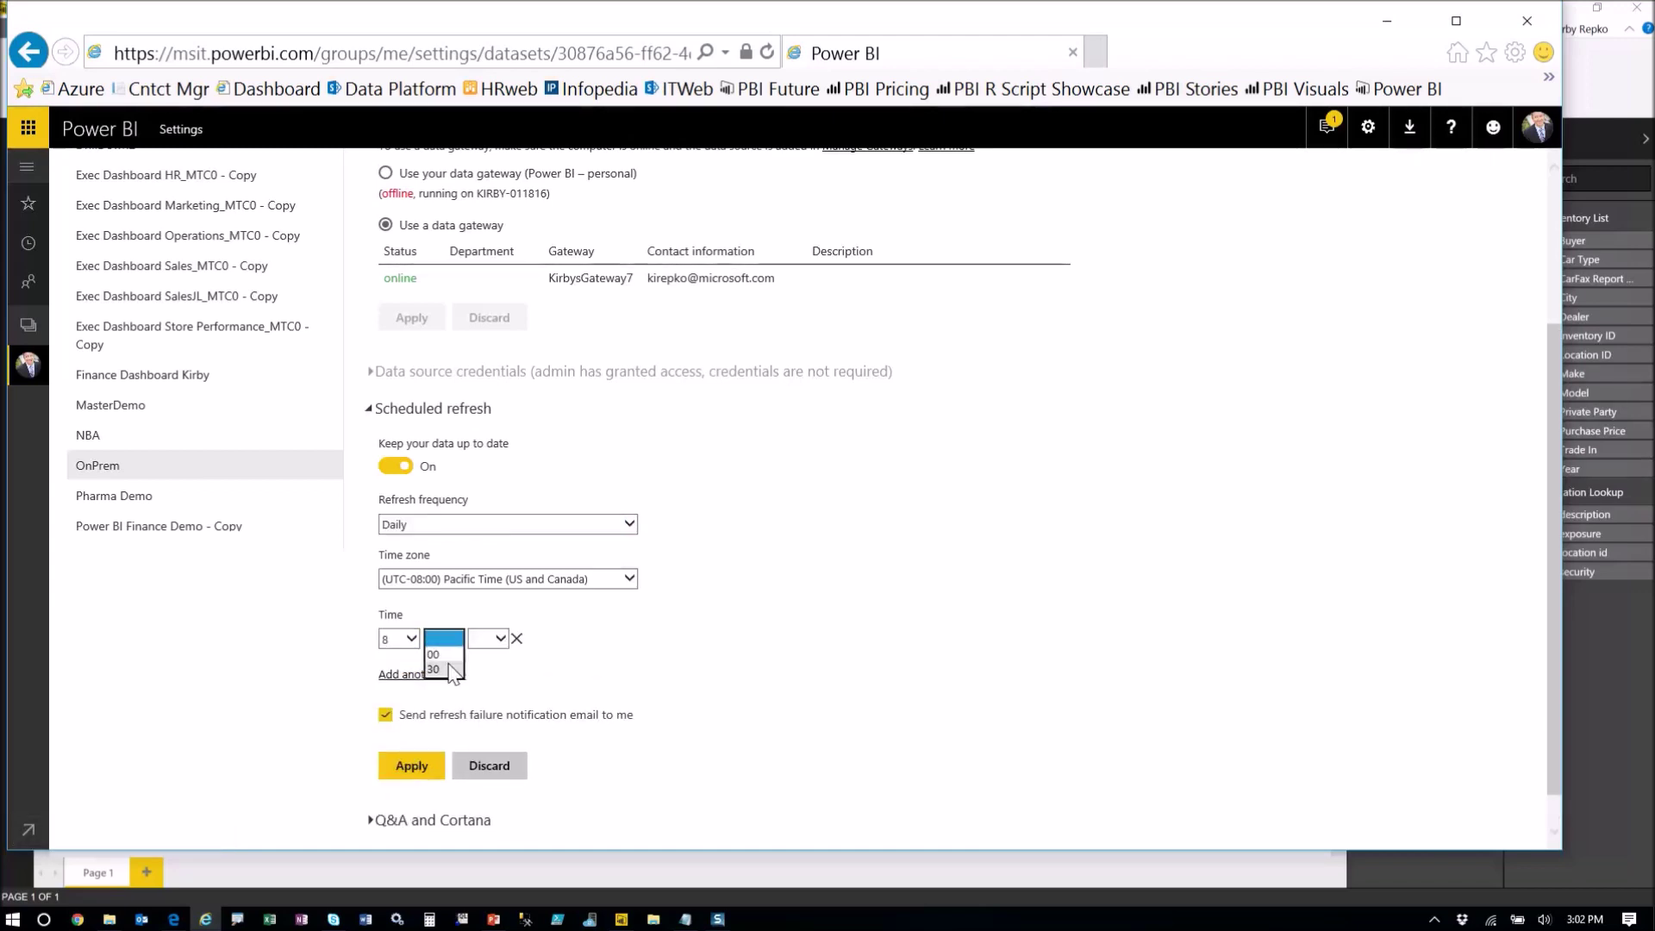
left_click(448, 669)
left_click(498, 639)
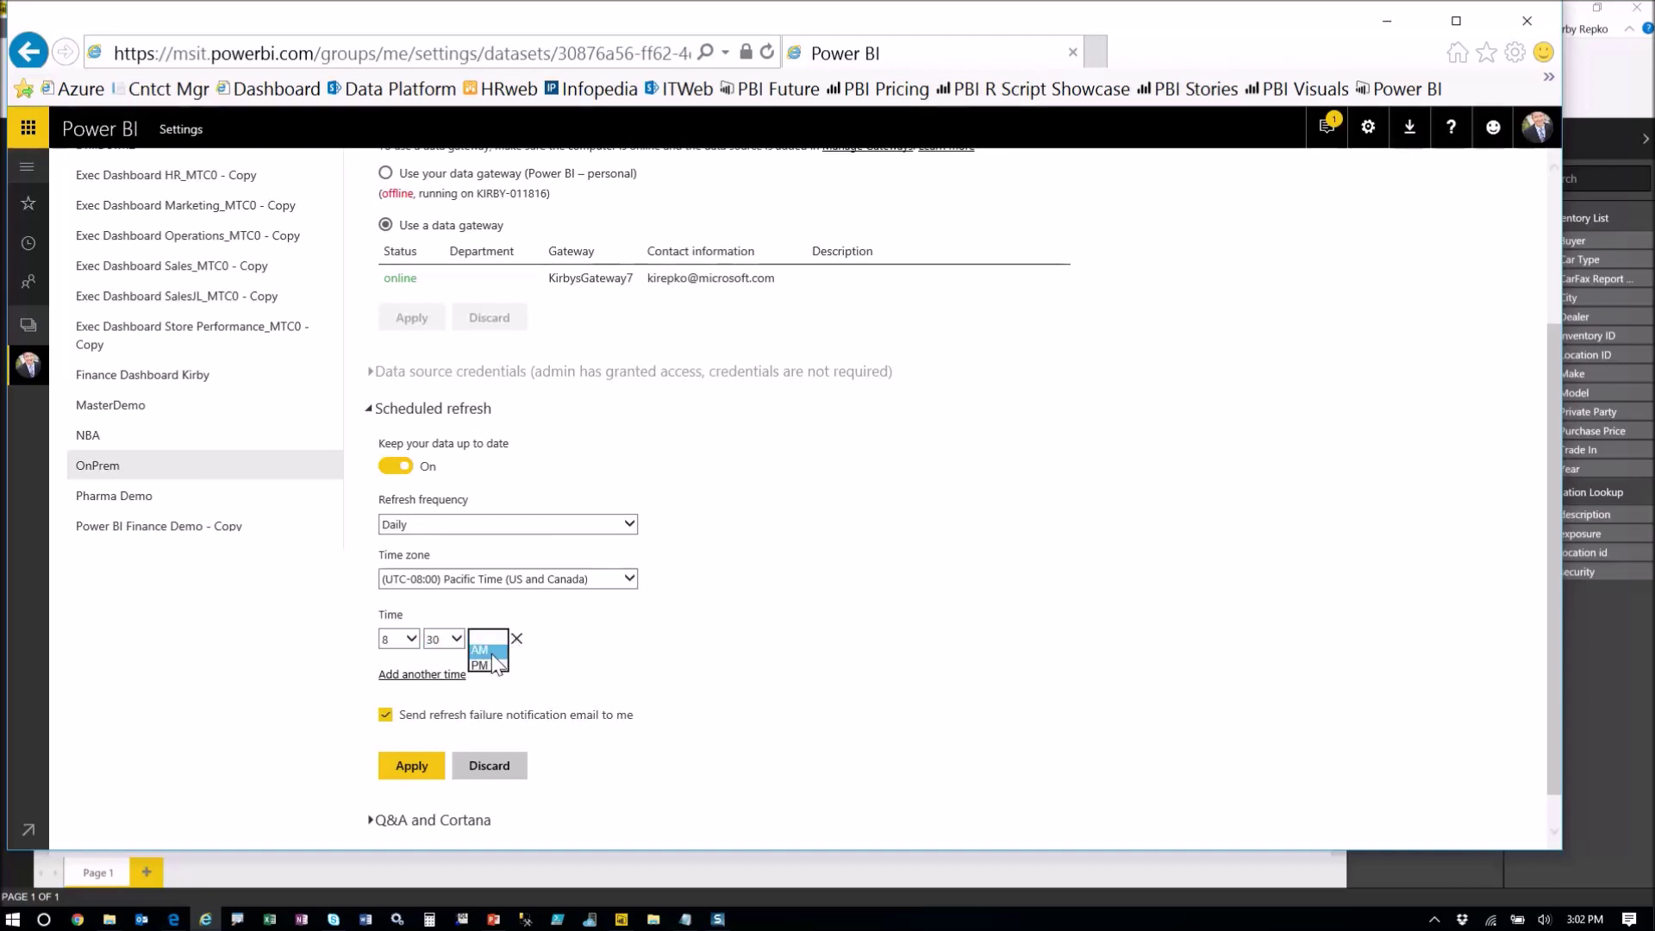
left_click(482, 650)
Add a second refresh time of 10:30 AM and apply the schedule
left_click(434, 676)
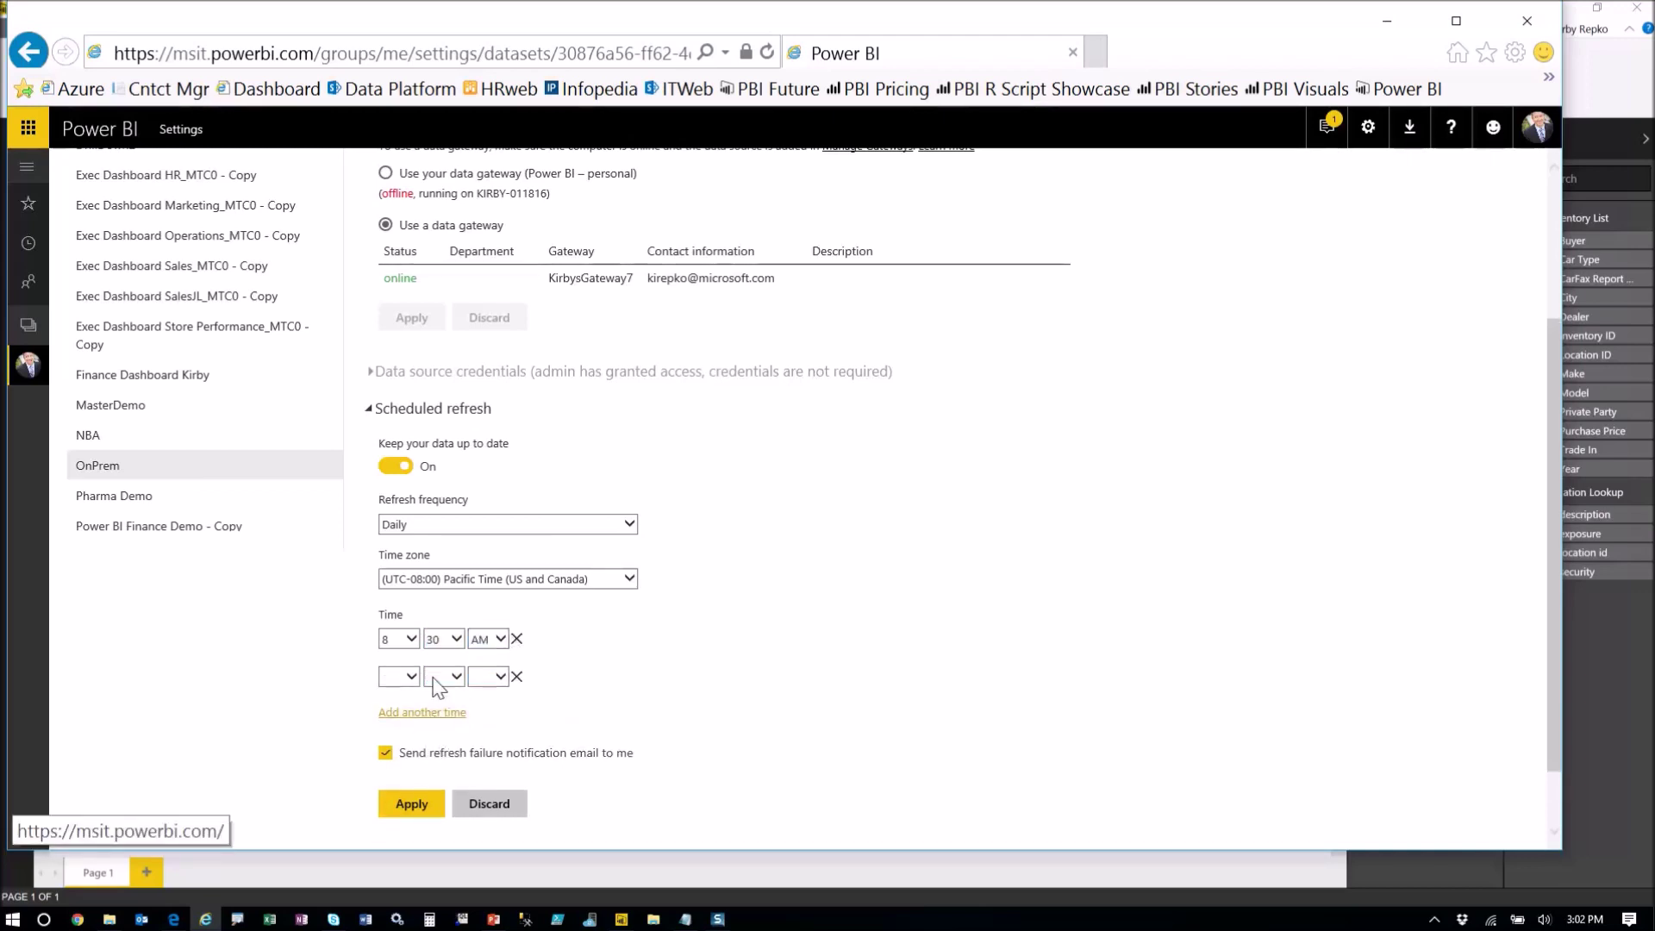
left_click(398, 677)
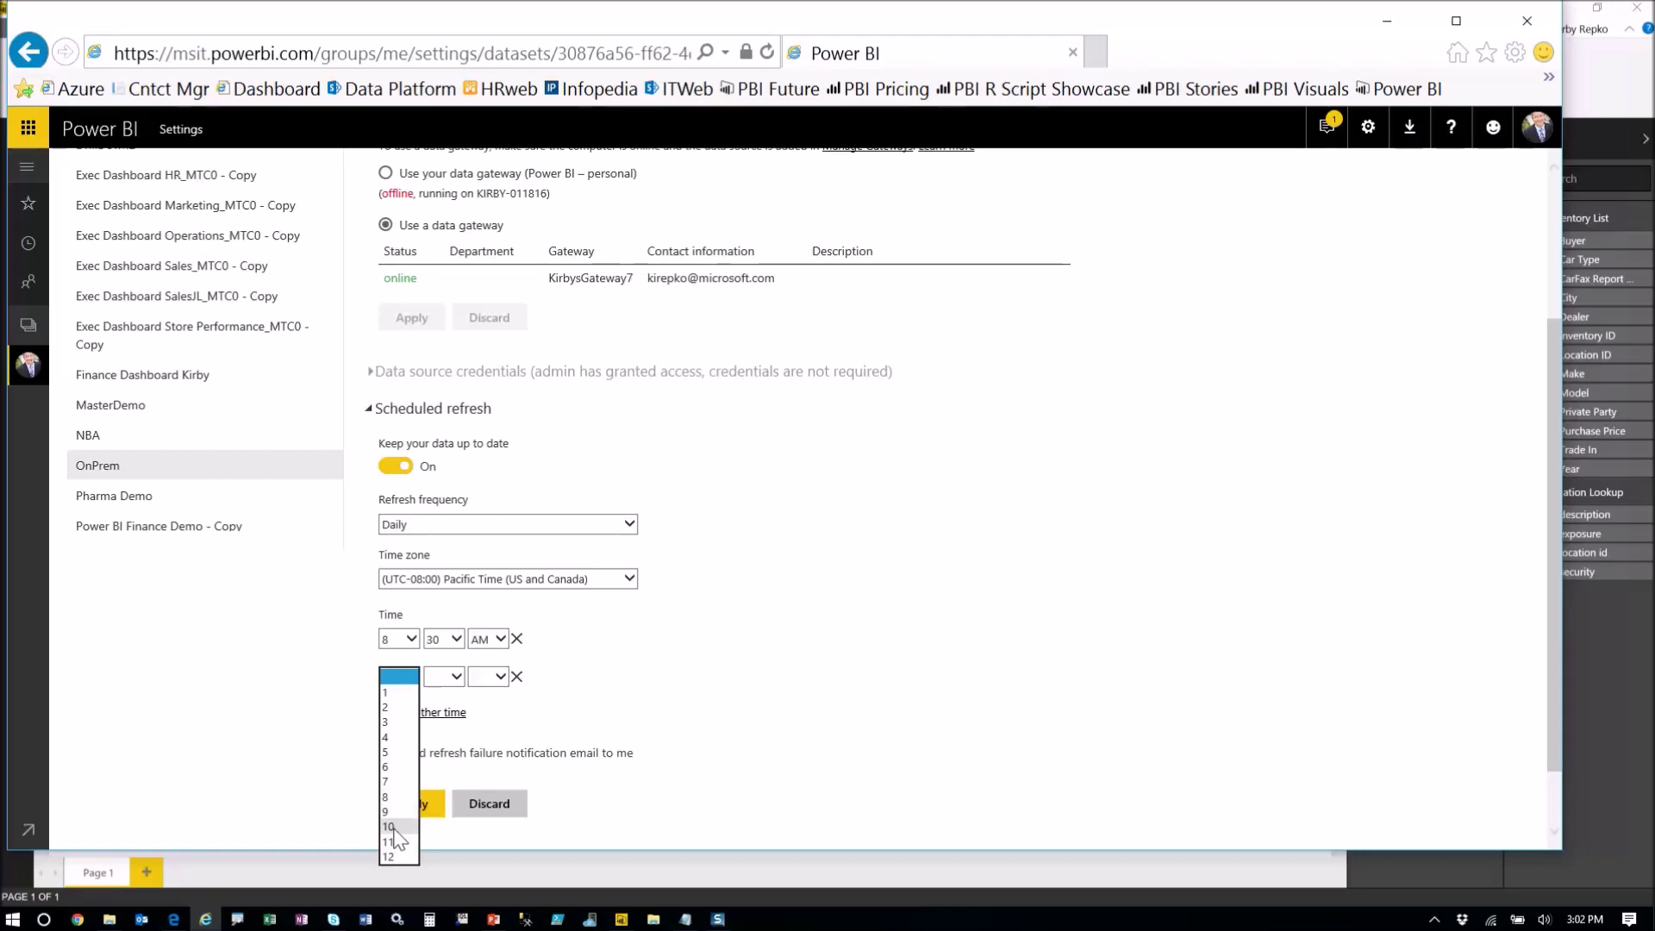
left_click(394, 828)
left_click(450, 677)
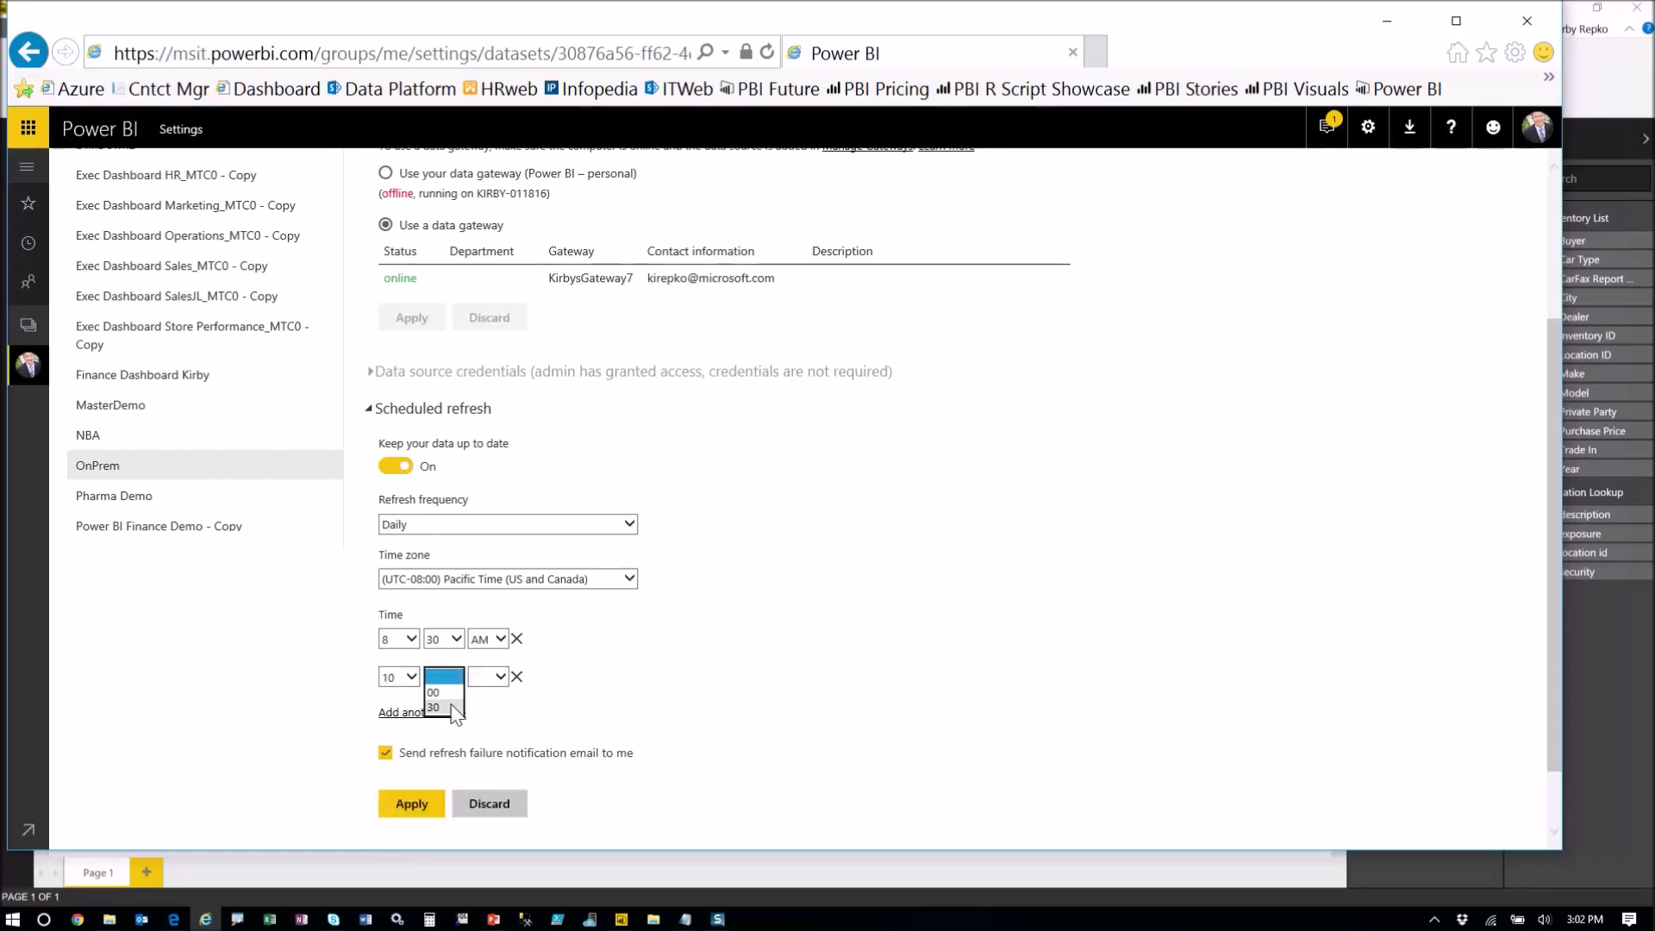
left_click(452, 707)
left_click(488, 677)
left_click(490, 693)
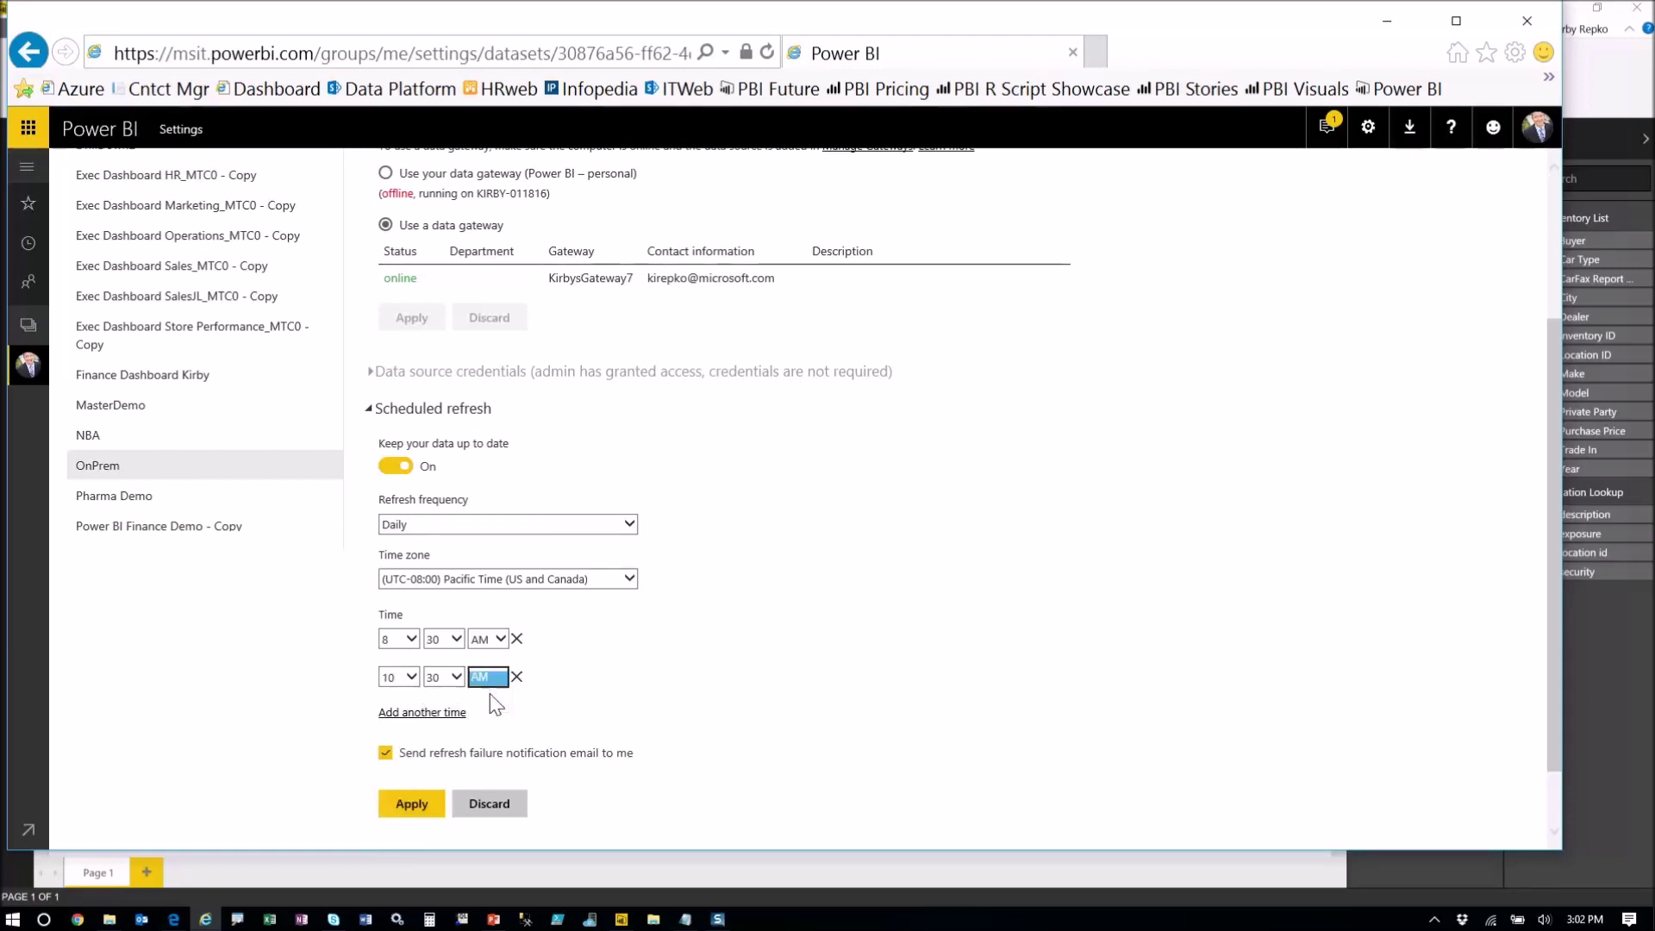
left_click(425, 807)
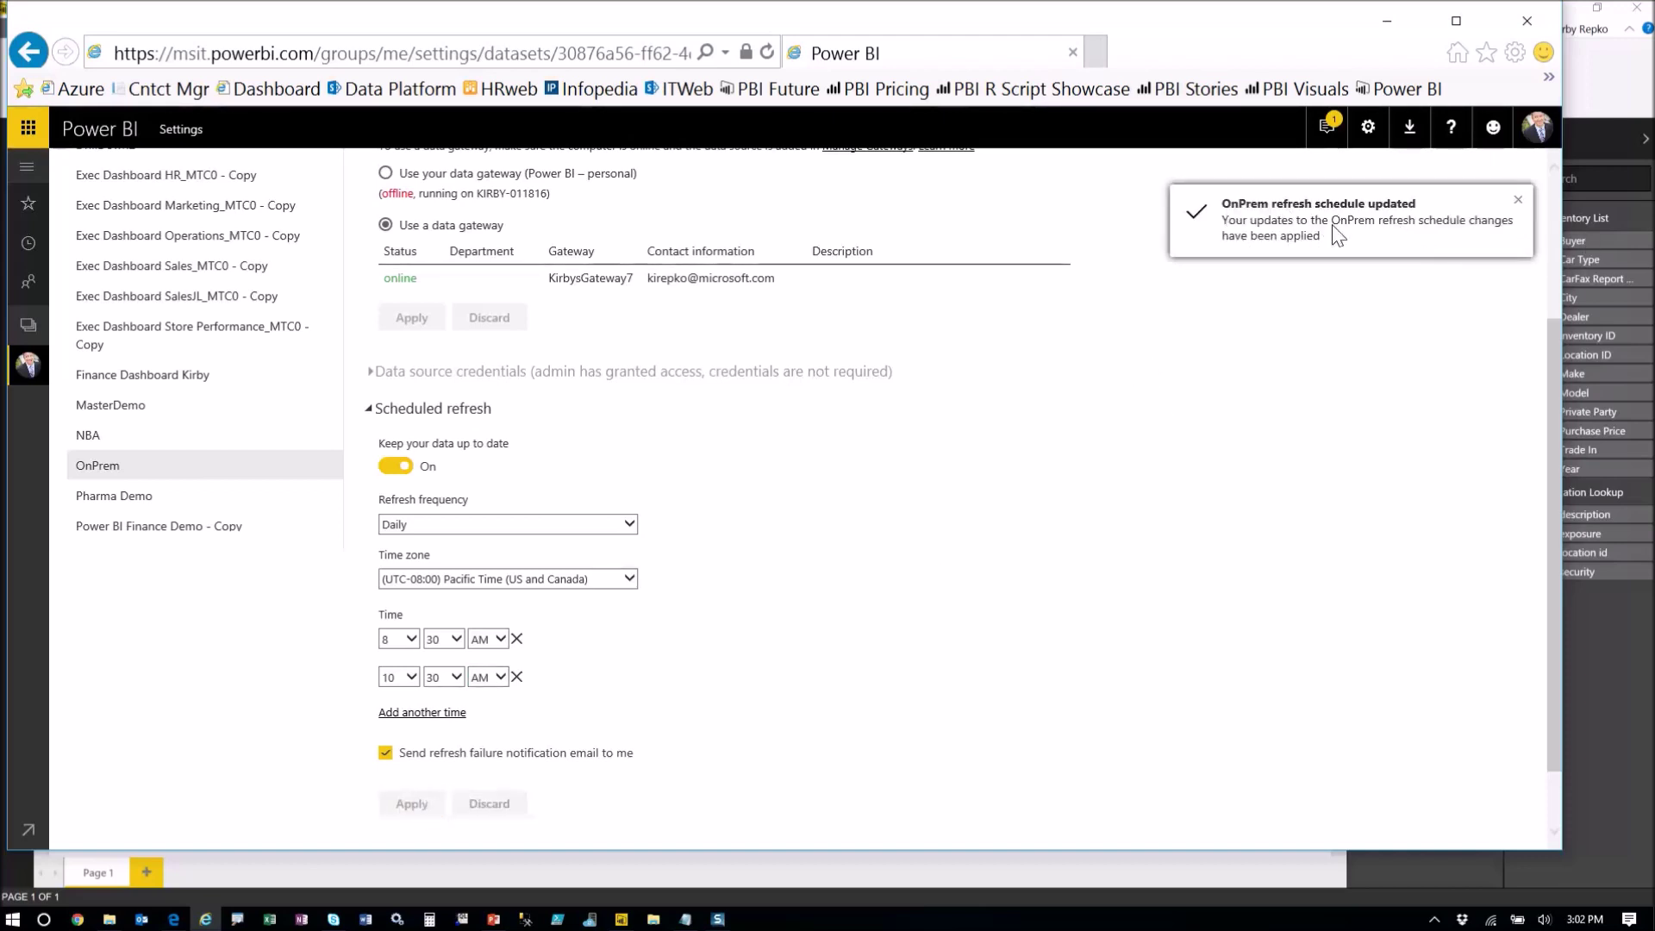
left_click(1519, 206)
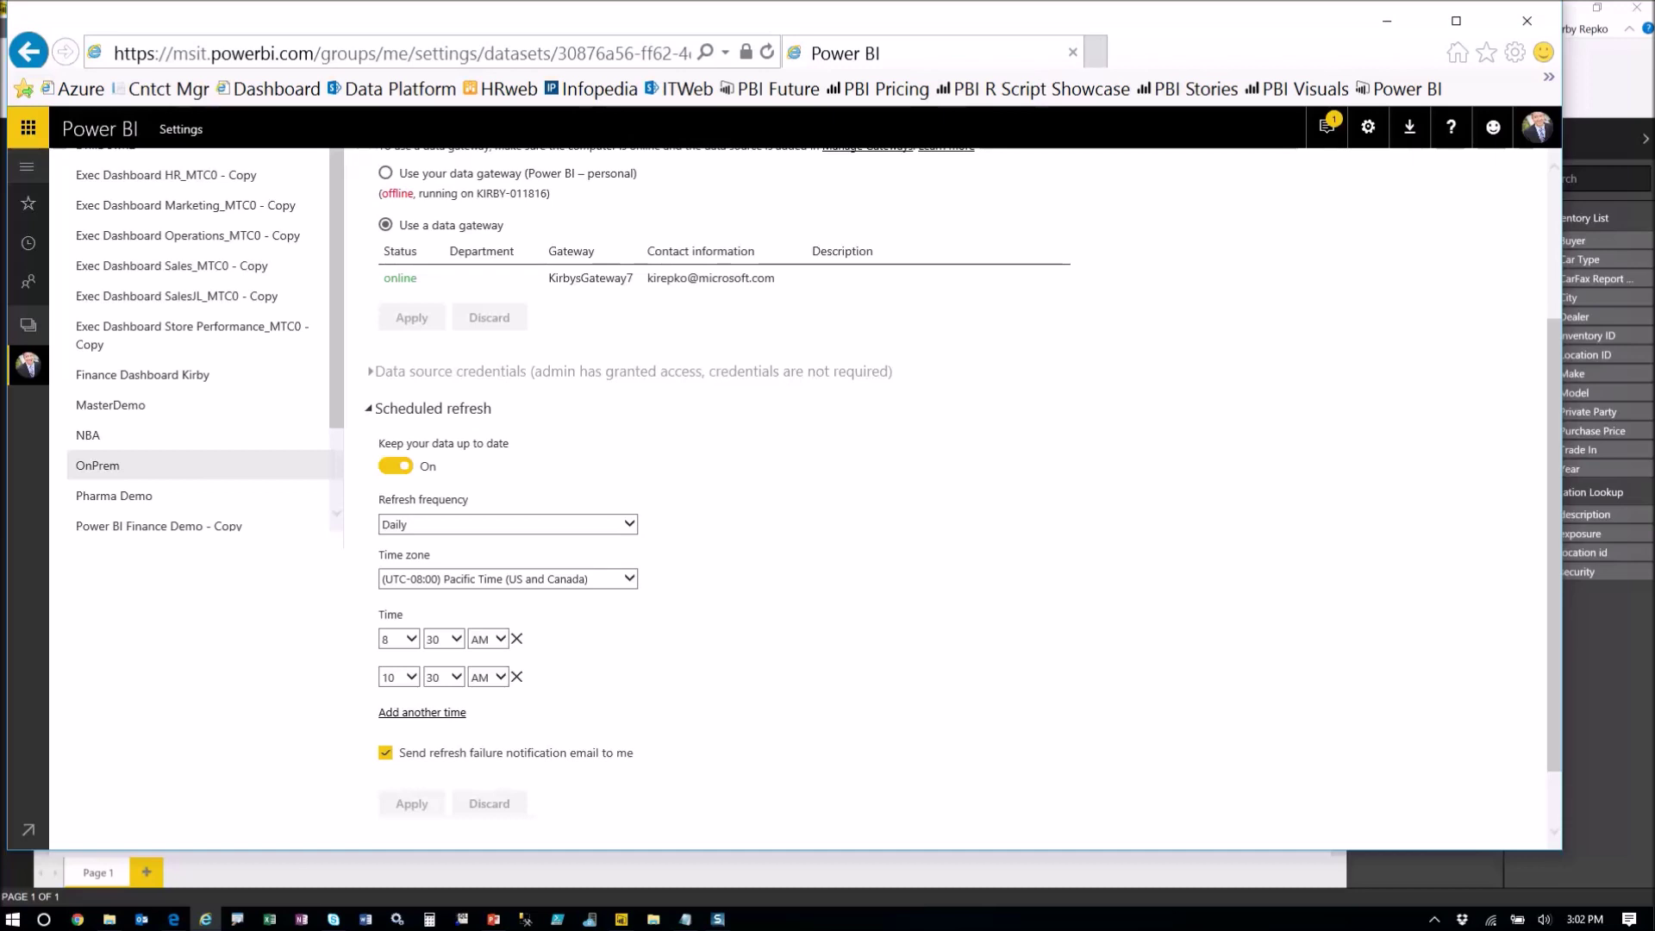